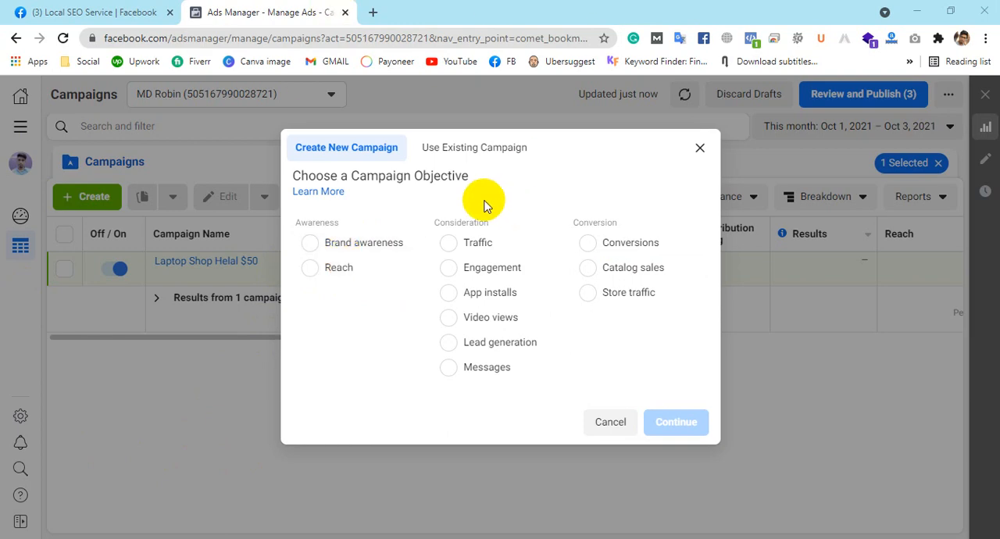
Step: Choose Traffic as the new campaign's objective and expand the optional naming section
{"action": "left_click", "coordinate": [472, 246]}
{"action": "scroll", "coordinate": [426, 336], "scroll_direction": "down", "scroll_amount": 1}
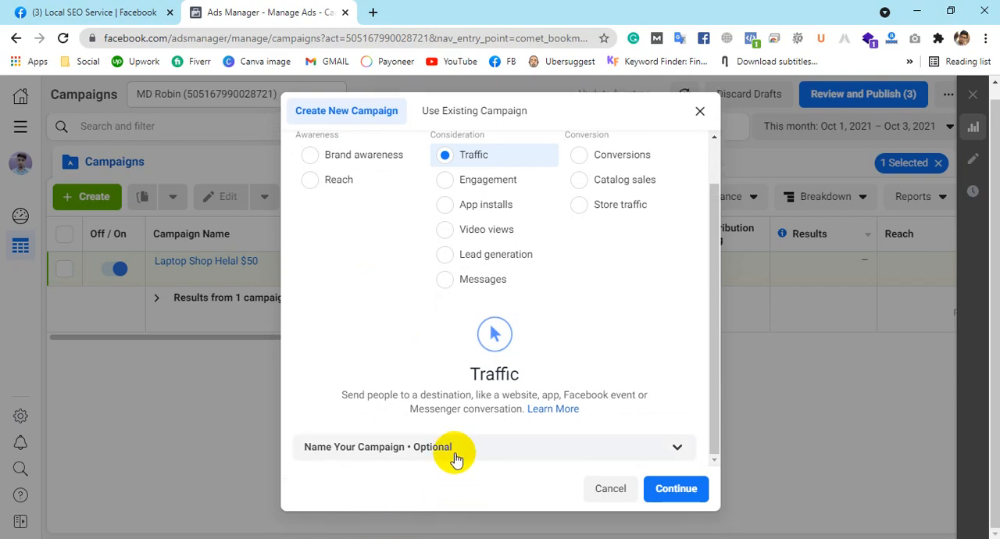
{"action": "left_click", "coordinate": [457, 448]}
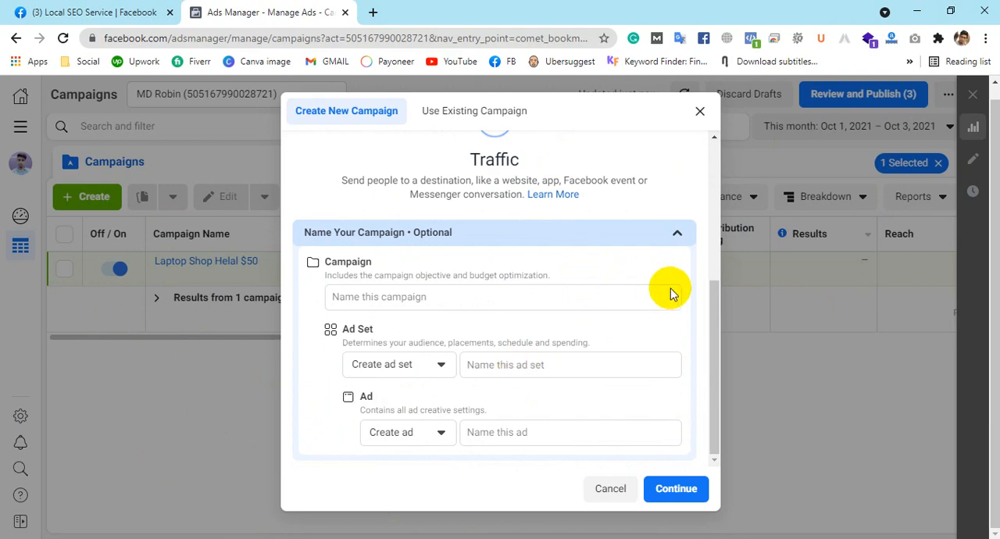
Step: Name the campaign "Likhon Shop $100"
{"action": "left_click", "coordinate": [435, 296]}
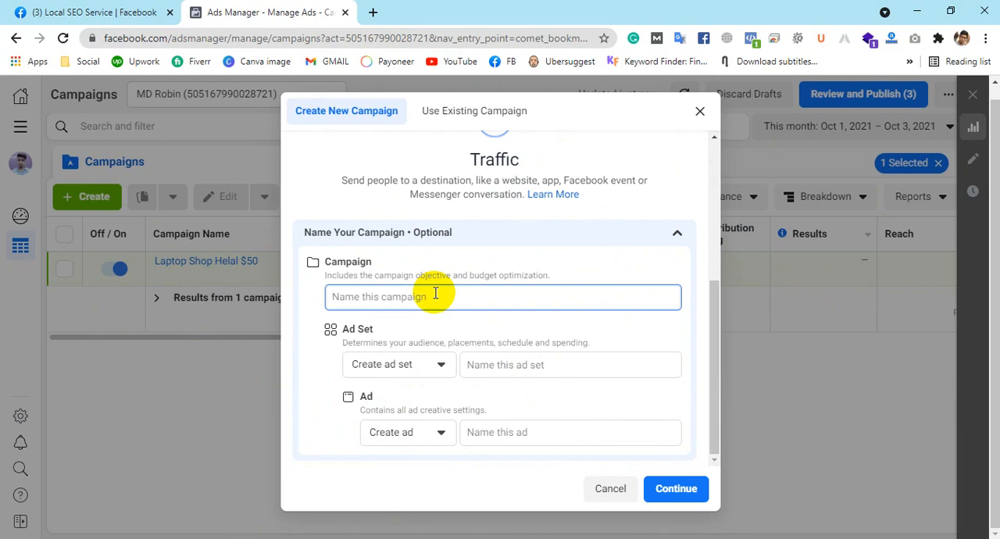
{"action": "type", "text": "Likhon"}
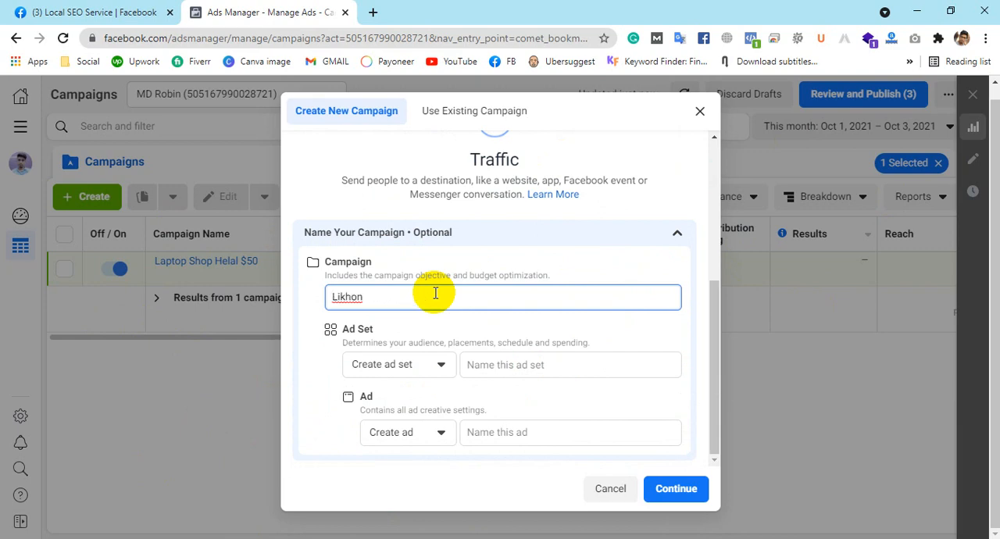
{"action": "type", "text": " Shop $100"}
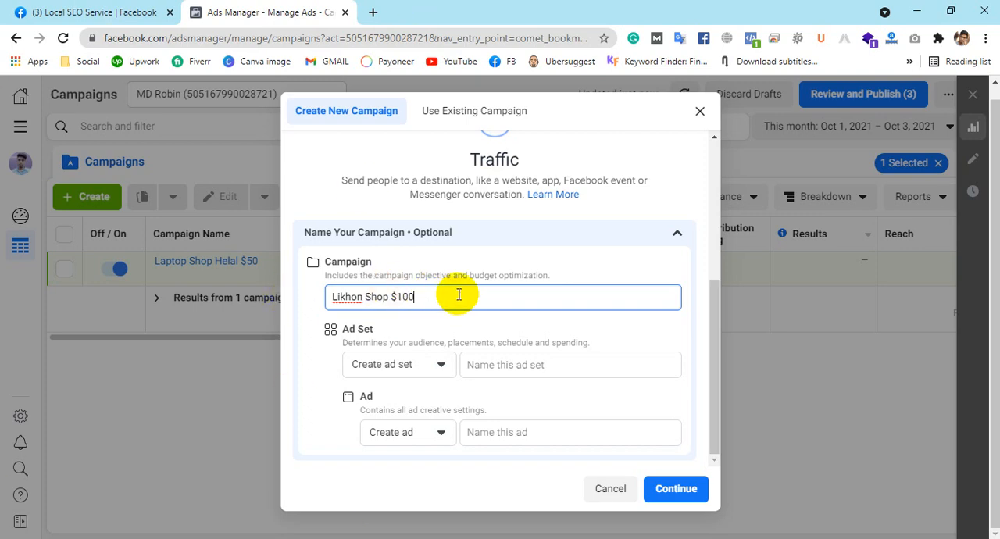
Step: Reuse the campaign name "Likhon Shop $100" for the ad set and the ad, and continue to the campaign settings
{"action": "key", "text": "ctrl+a"}
{"action": "key", "text": "ctrl+c"}
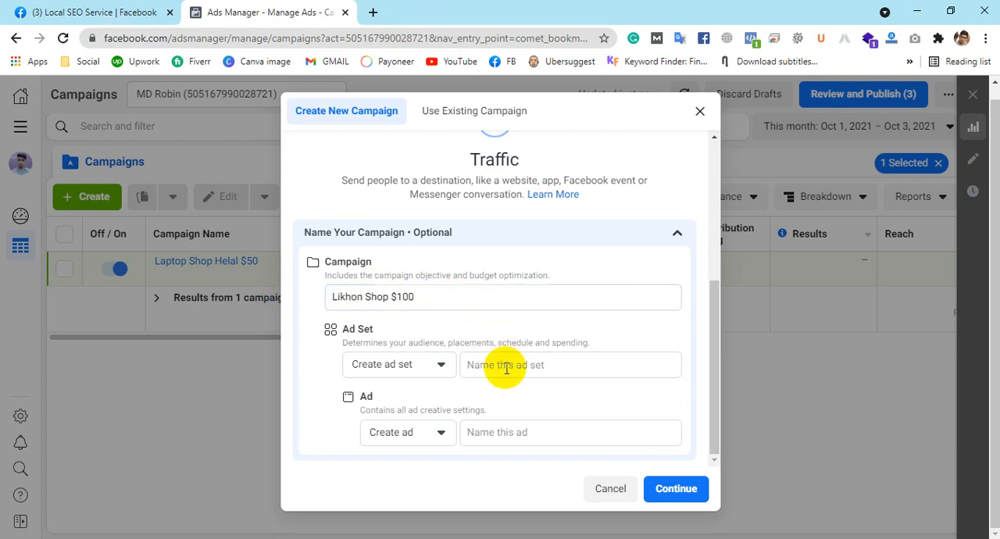
{"action": "left_click", "coordinate": [506, 367]}
{"action": "key", "text": "ctrl+v"}
{"action": "left_click", "coordinate": [514, 429]}
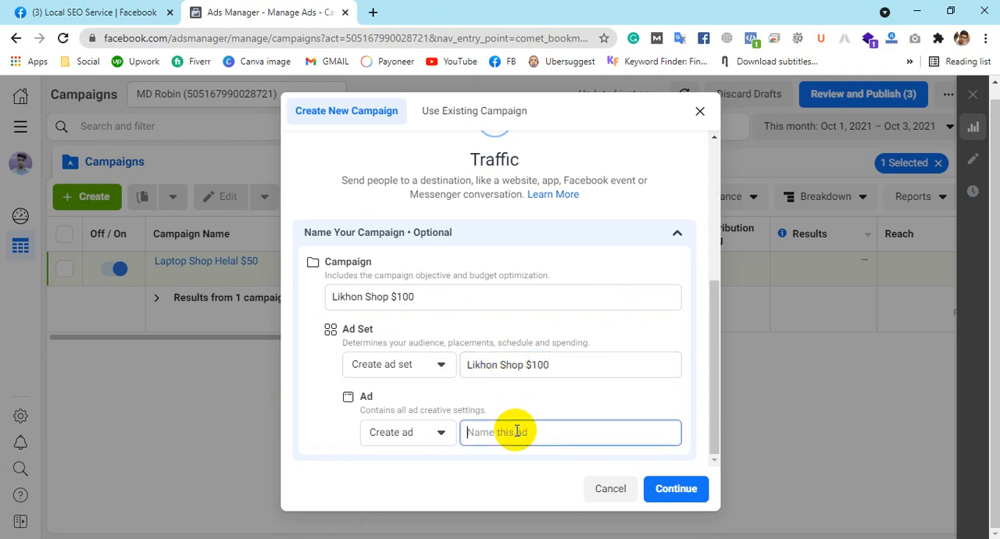
{"action": "key", "text": "ctrl+v"}
{"action": "left_click", "coordinate": [556, 364]}
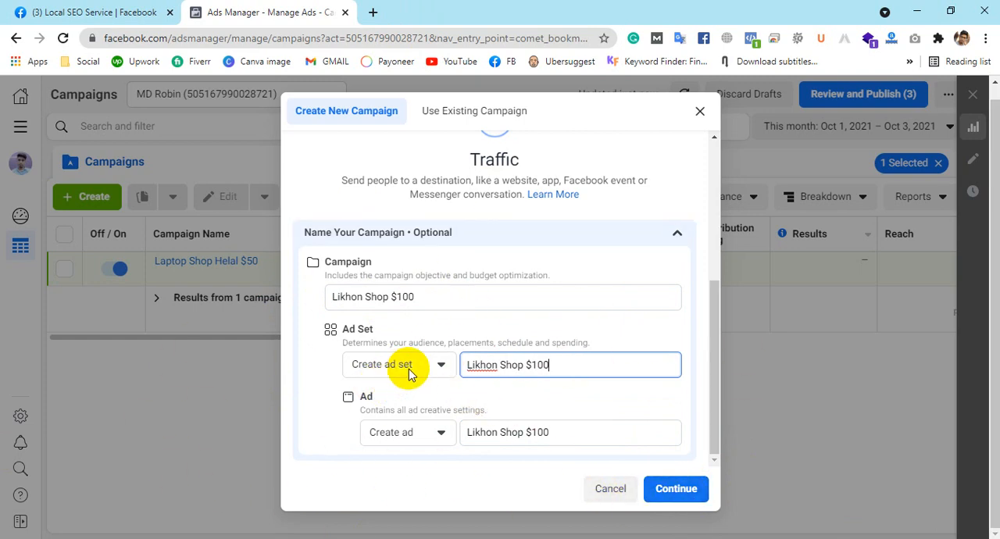
{"action": "left_click", "coordinate": [670, 497]}
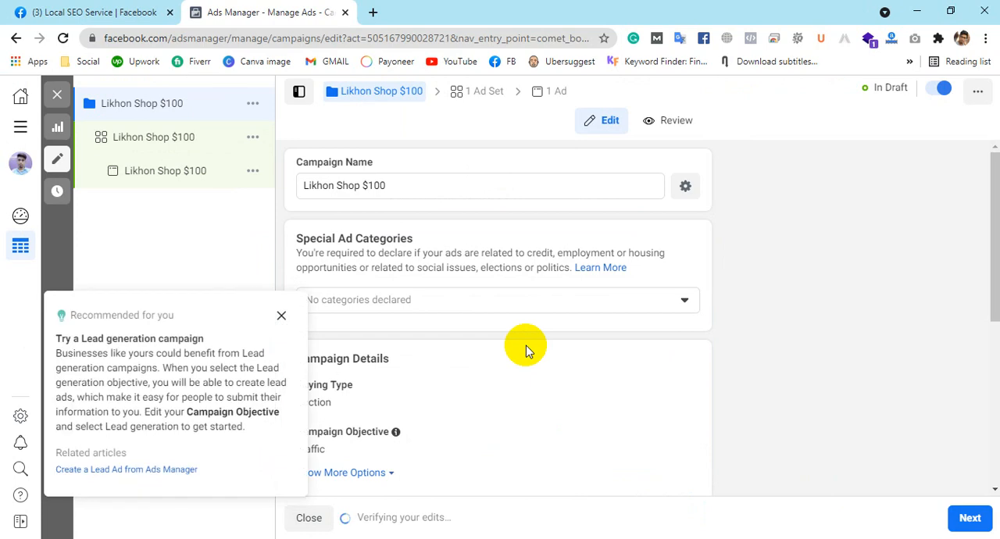
Step: Dismiss the lead generation recommendation and turn on Campaign Budget Optimization
{"action": "left_click", "coordinate": [281, 315]}
{"action": "scroll", "coordinate": [610, 257], "scroll_direction": "down", "scroll_amount": 2}
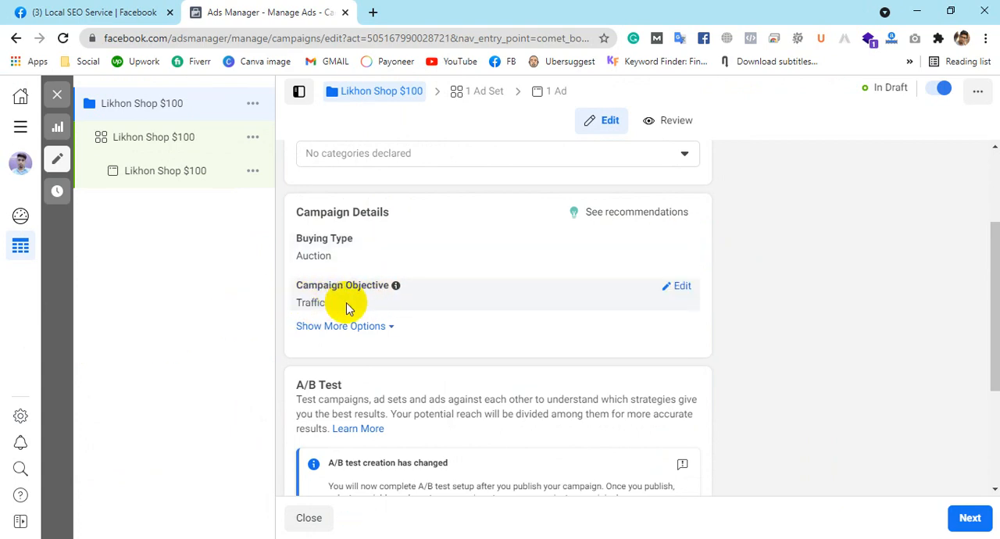
{"action": "scroll", "coordinate": [524, 270], "scroll_direction": "down", "scroll_amount": 3}
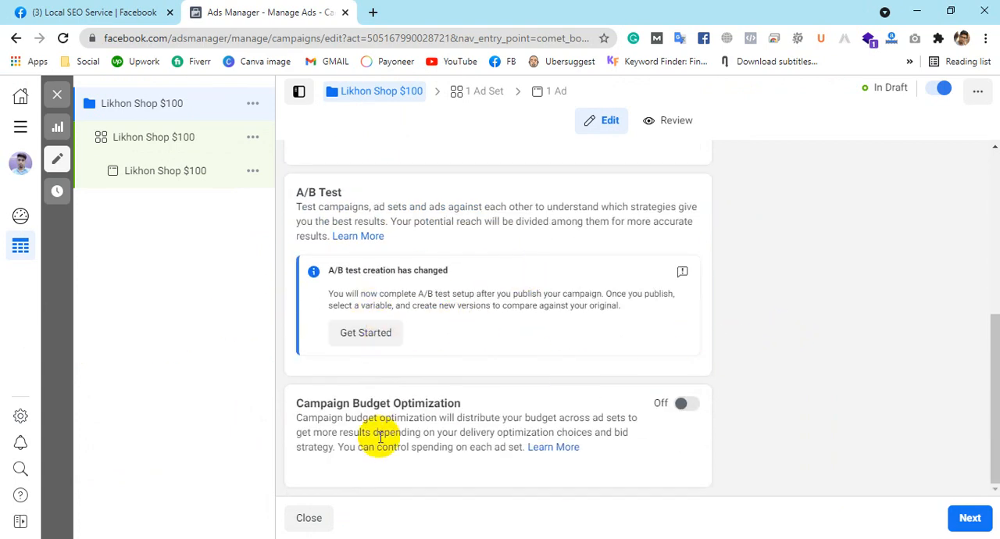
{"action": "left_click", "coordinate": [684, 405]}
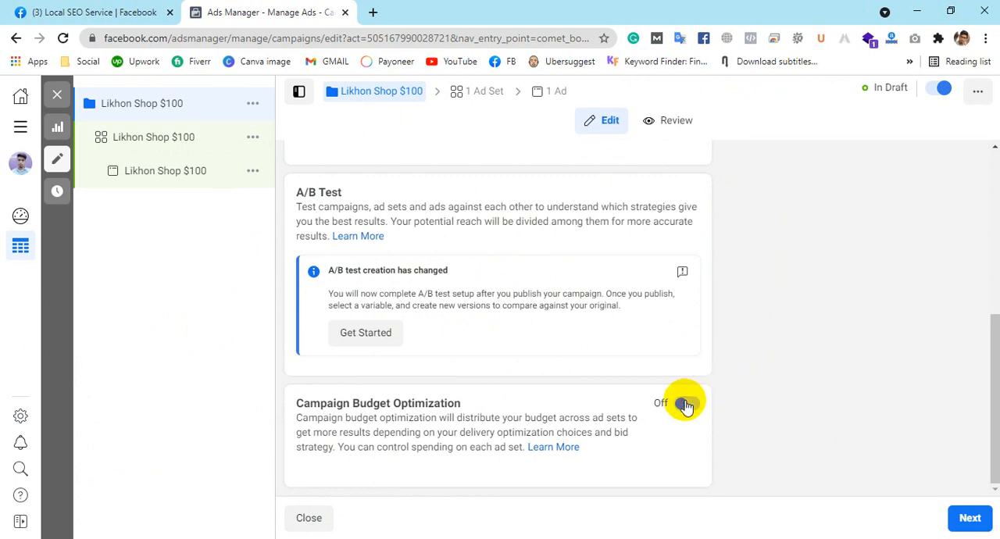
{"action": "scroll", "coordinate": [825, 346], "scroll_direction": "down", "scroll_amount": 1}
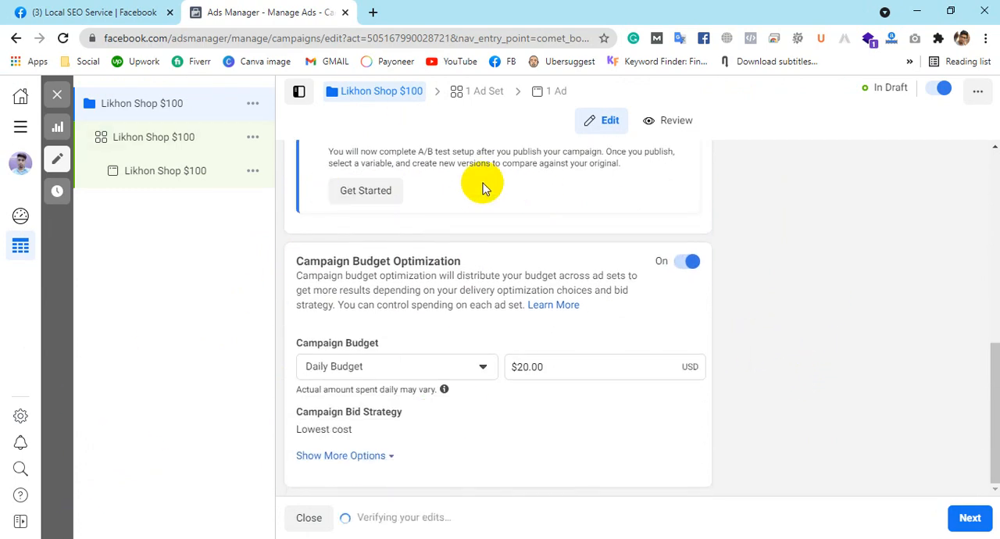
Step: Change the campaign budget to a Lifetime Budget of $100
{"action": "left_click", "coordinate": [456, 358]}
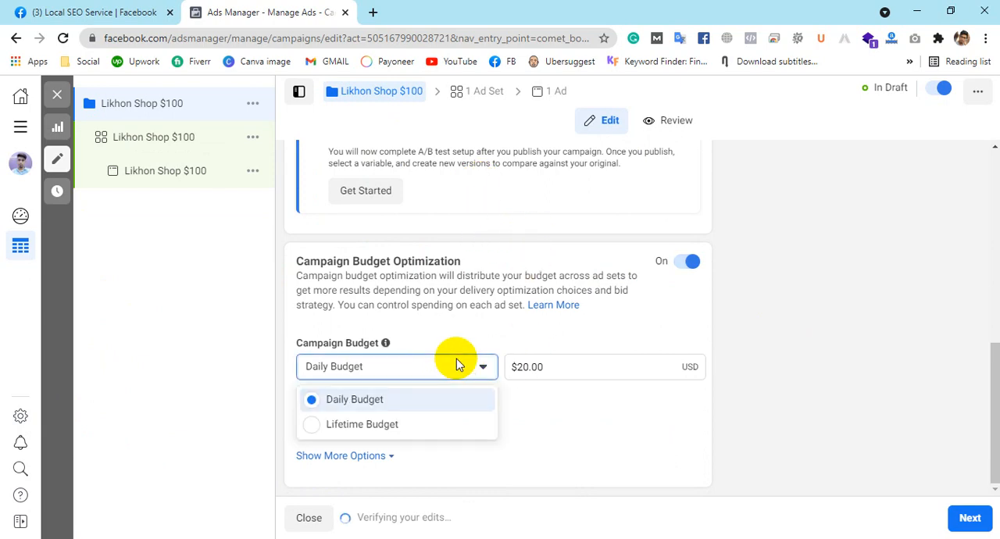
{"action": "left_click", "coordinate": [322, 426]}
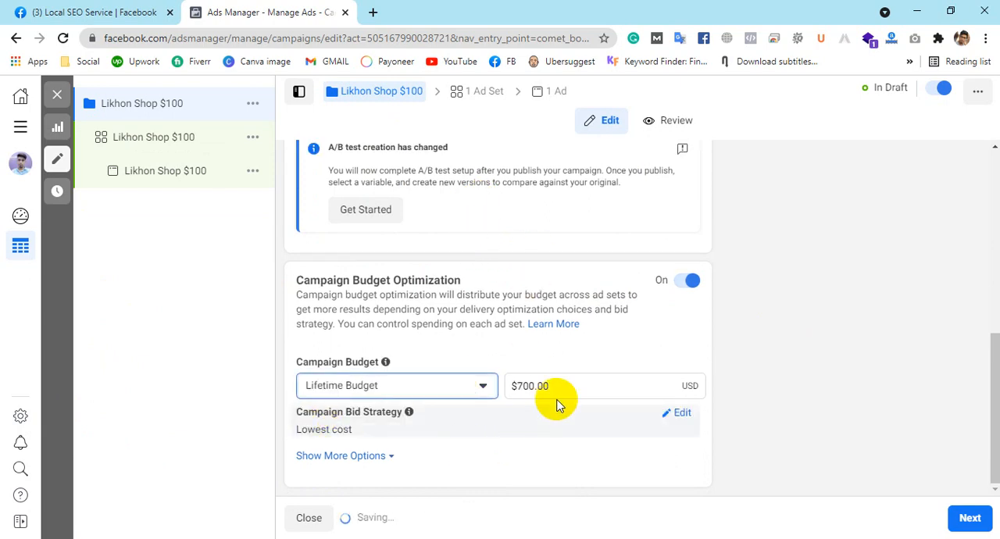
{"action": "left_click", "coordinate": [557, 387]}
{"action": "left_click_drag", "start_coordinate": [558, 387], "coordinate": [424, 391]}
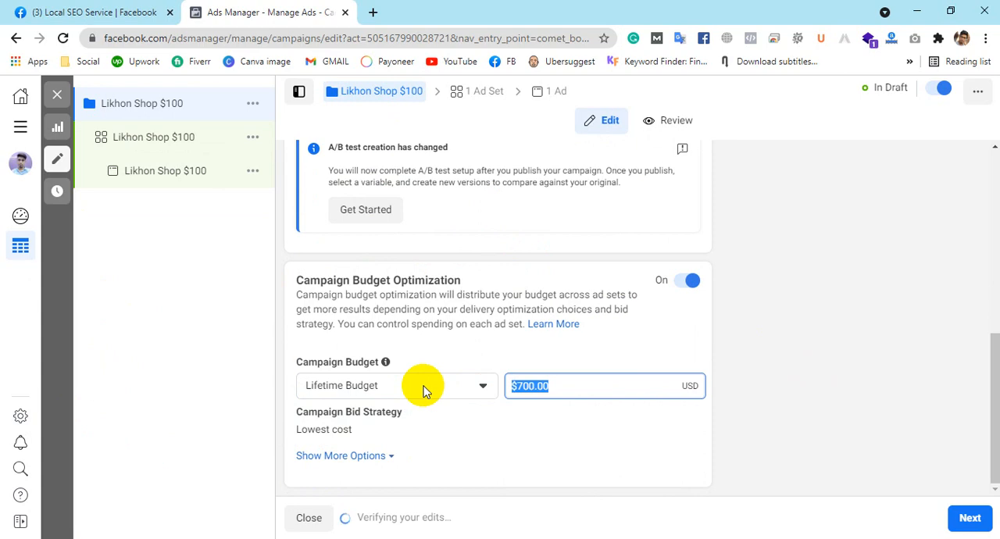
{"action": "type", "text": "100"}
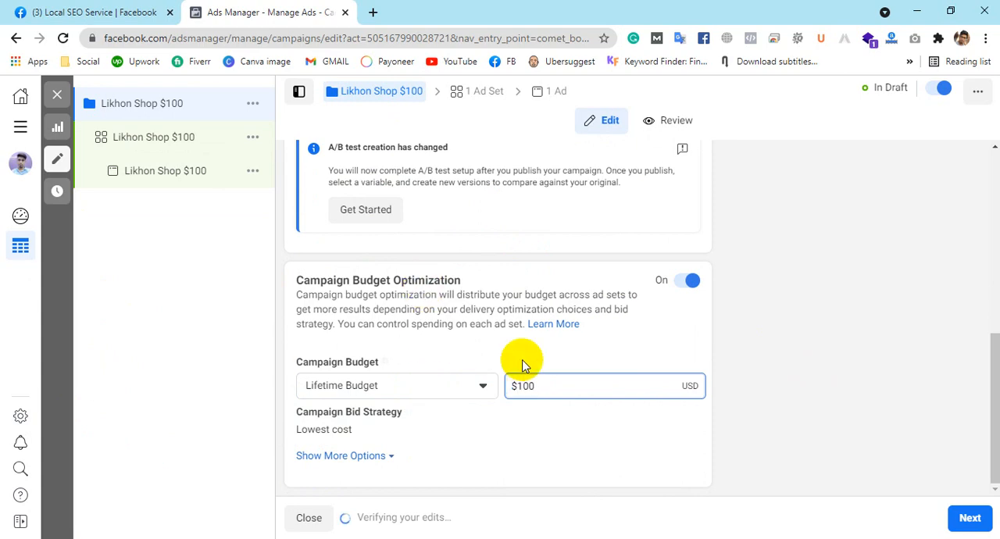
{"action": "left_click", "coordinate": [786, 337]}
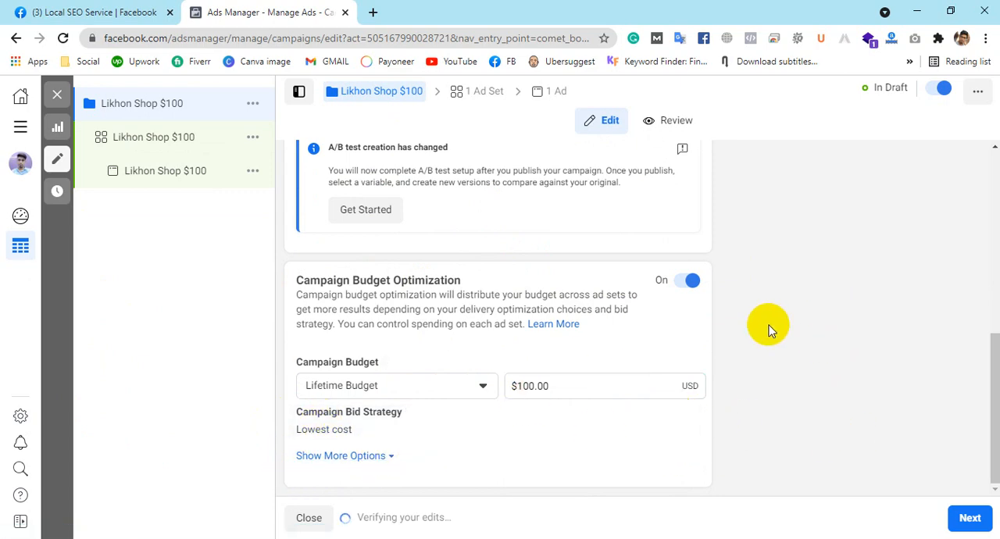
Step: Set the campaign to run ads on a schedule and proceed to the ad set settings
{"action": "left_click", "coordinate": [388, 456]}
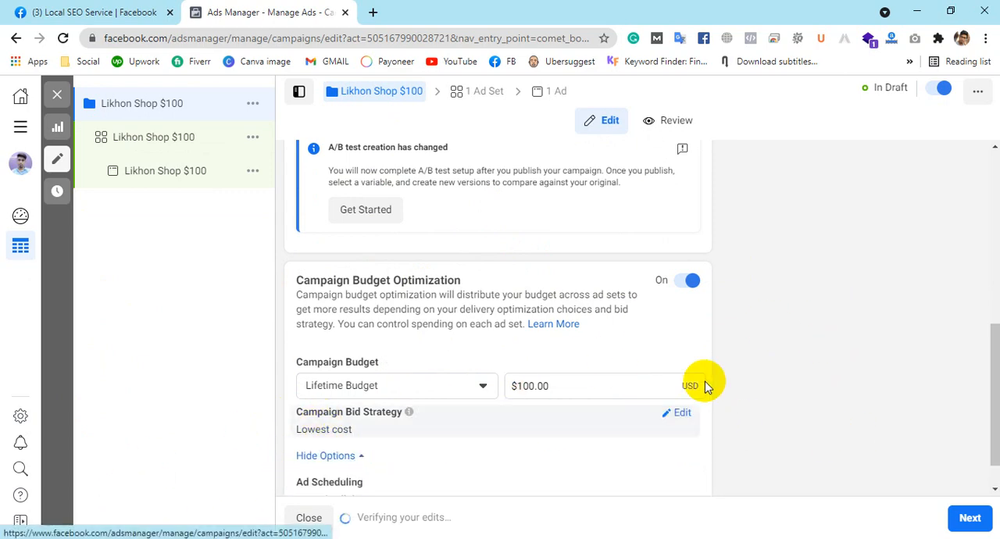
{"action": "scroll", "coordinate": [726, 374], "scroll_direction": "down", "scroll_amount": 1}
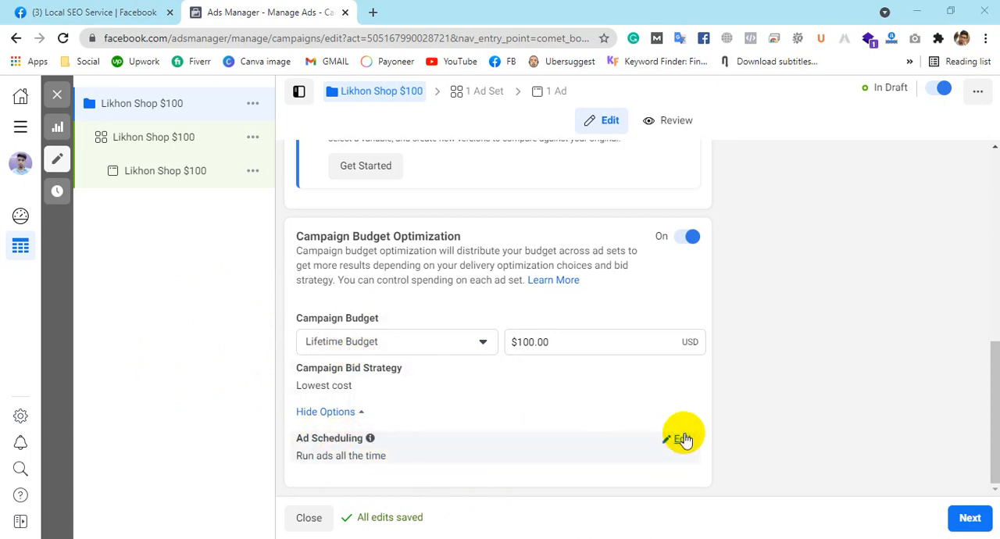
{"action": "left_click", "coordinate": [682, 437]}
{"action": "left_click", "coordinate": [305, 454]}
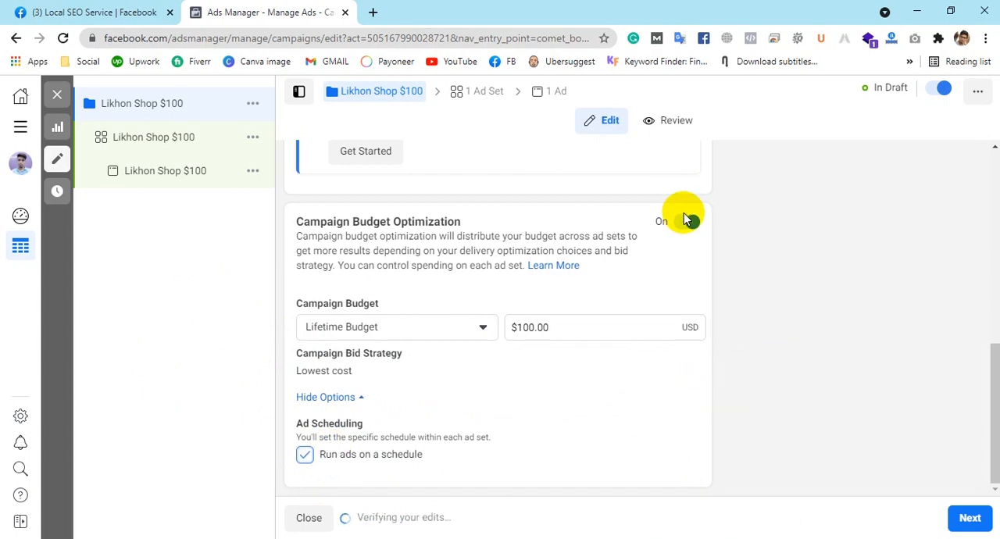
{"action": "scroll", "coordinate": [750, 261], "scroll_direction": "up", "scroll_amount": 6}
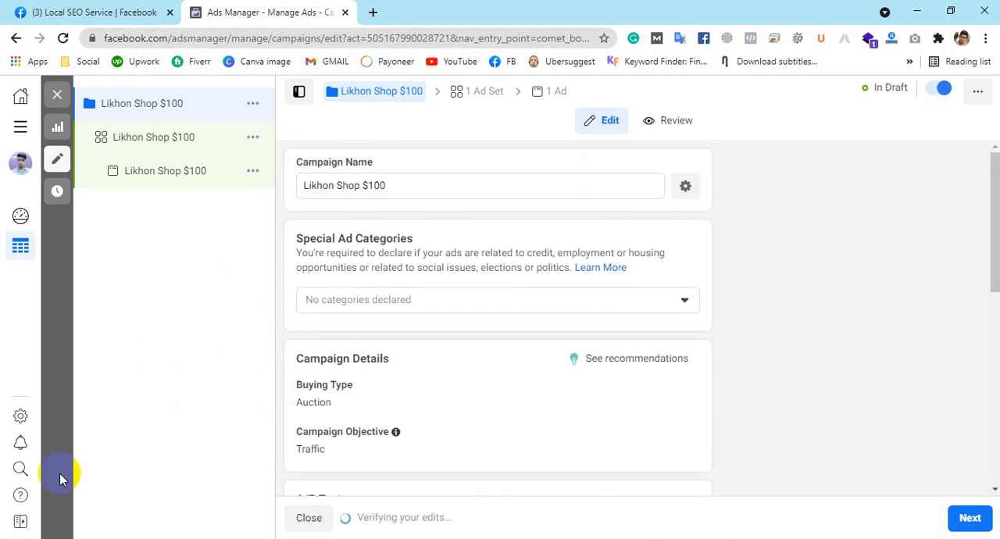
{"action": "scroll", "coordinate": [960, 438], "scroll_direction": "down", "scroll_amount": 6}
{"action": "left_click", "coordinate": [969, 517]}
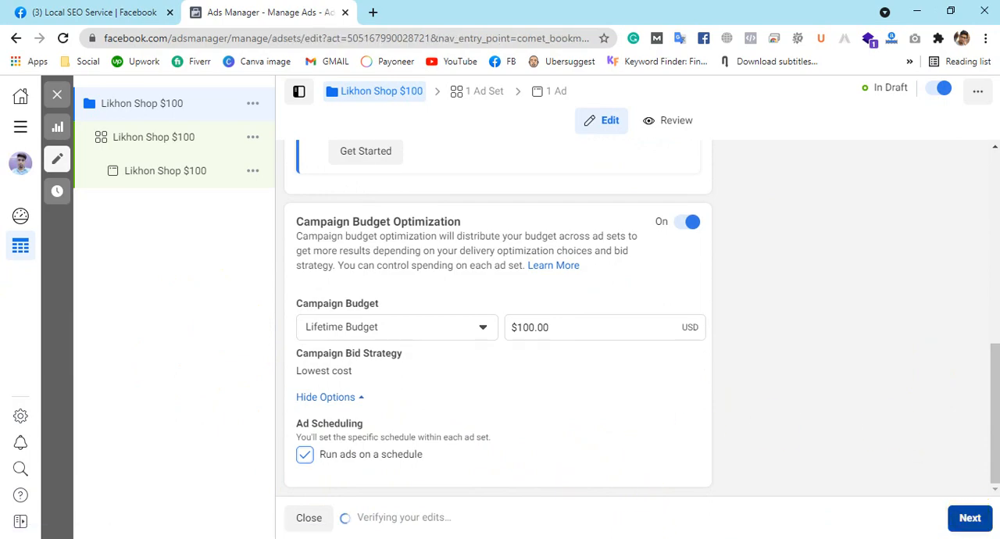
Step: Try App as the ad set's traffic destination and switch back to Website
{"action": "scroll", "coordinate": [403, 307], "scroll_direction": "down", "scroll_amount": 1}
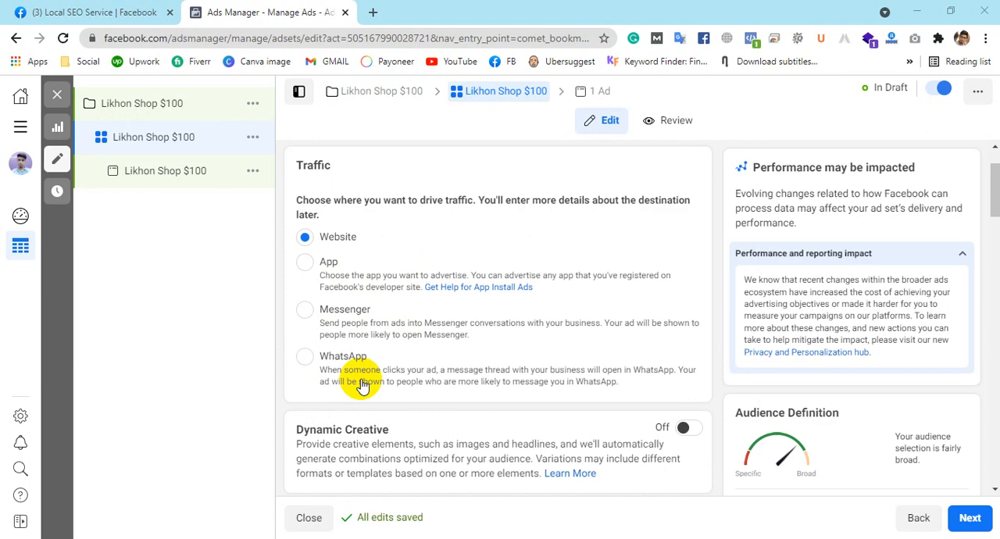
{"action": "left_click", "coordinate": [305, 263]}
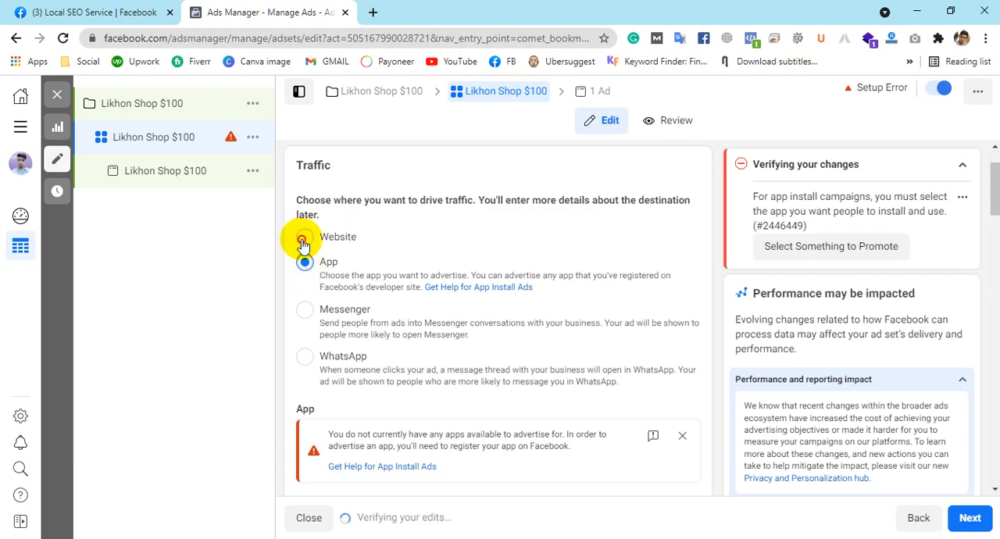
{"action": "left_click", "coordinate": [304, 242]}
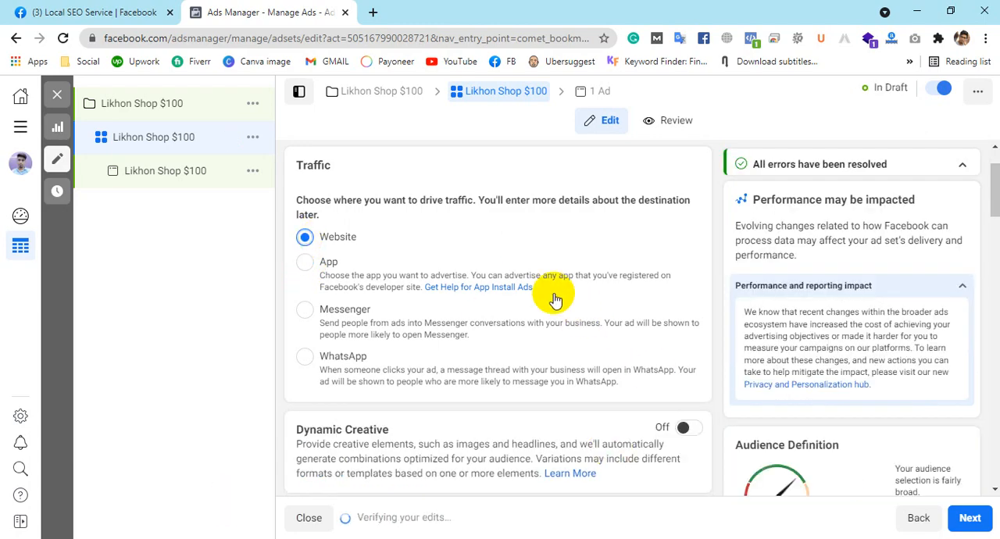
{"action": "scroll", "coordinate": [551, 290], "scroll_direction": "down", "scroll_amount": 2}
{"action": "scroll", "coordinate": [555, 294], "scroll_direction": "up", "scroll_amount": 2}
{"action": "scroll", "coordinate": [555, 293], "scroll_direction": "up", "scroll_amount": 1}
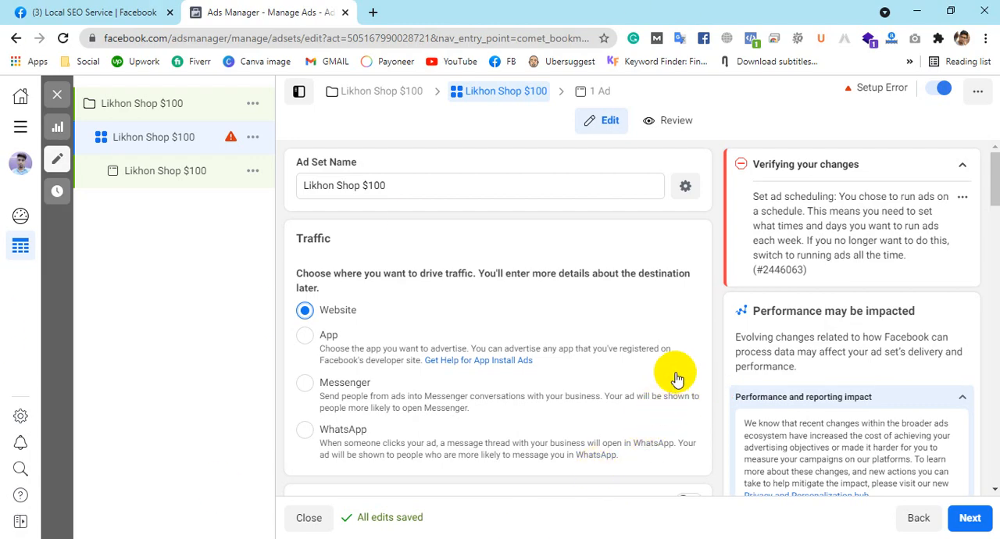
Step: Turn on Dynamic Creative for the ad set and accept the resulting setting changes
{"action": "scroll", "coordinate": [713, 344], "scroll_direction": "down", "scroll_amount": 3}
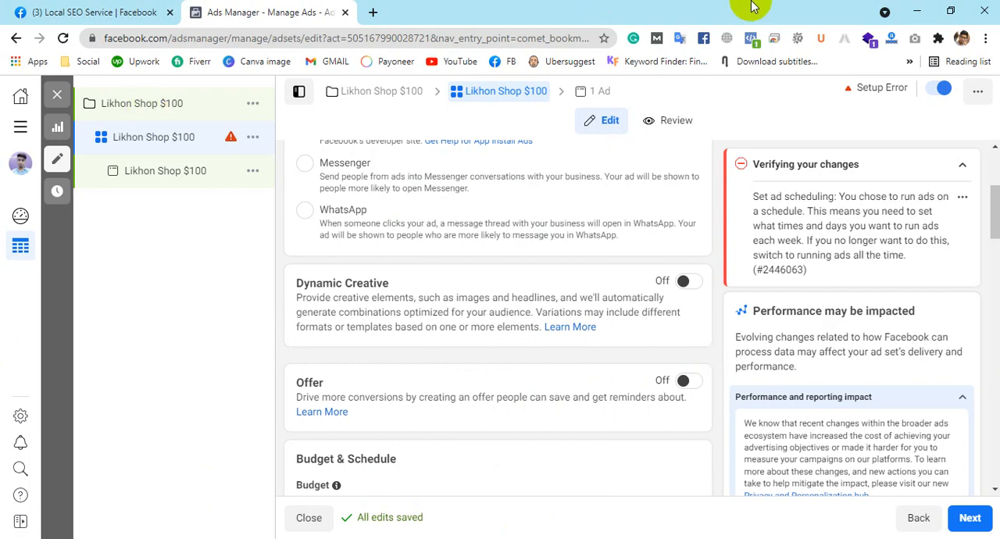
{"action": "left_click", "coordinate": [684, 285]}
{"action": "left_click", "coordinate": [666, 348]}
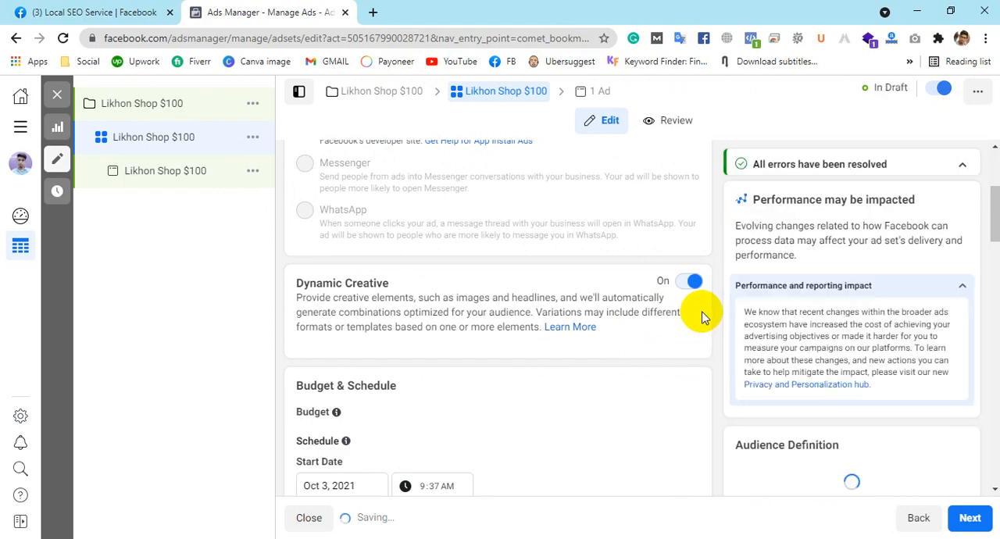
Step: Expand the ad set's additional Budget & Schedule options and review the dates, spend limits and ad scheduling
{"action": "scroll", "coordinate": [568, 294], "scroll_direction": "down", "scroll_amount": 3}
{"action": "scroll", "coordinate": [568, 295], "scroll_direction": "down", "scroll_amount": 1}
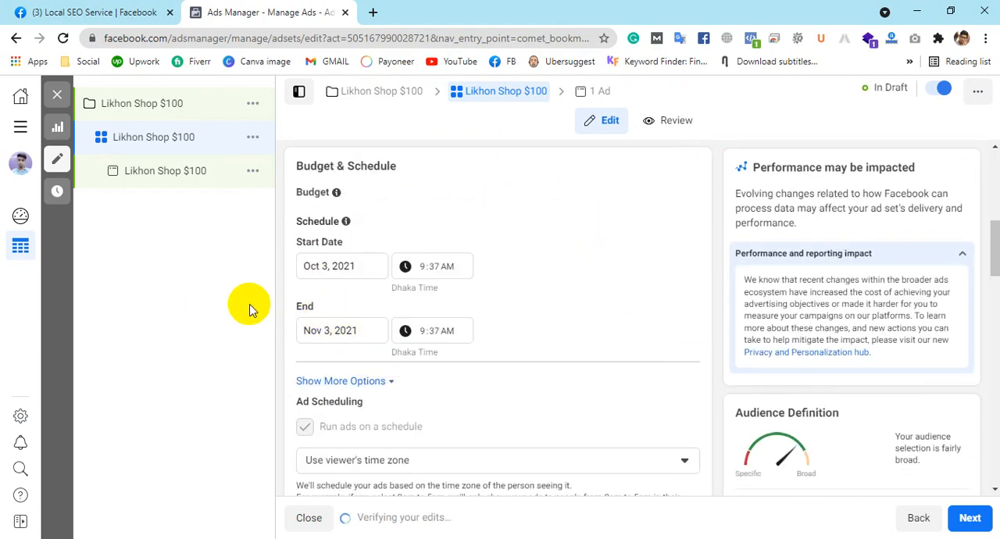
{"action": "left_click", "coordinate": [365, 382]}
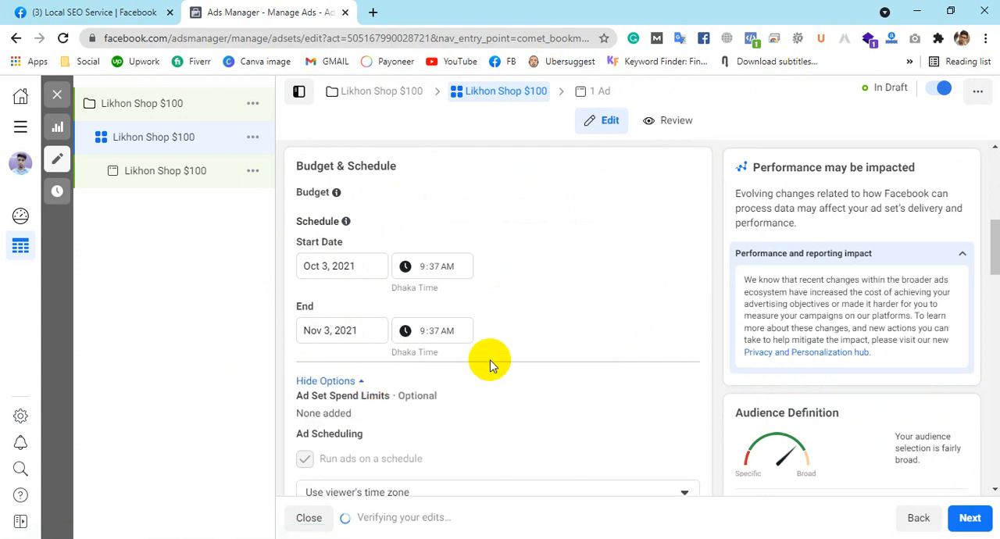
{"action": "scroll", "coordinate": [319, 363], "scroll_direction": "down", "scroll_amount": 1}
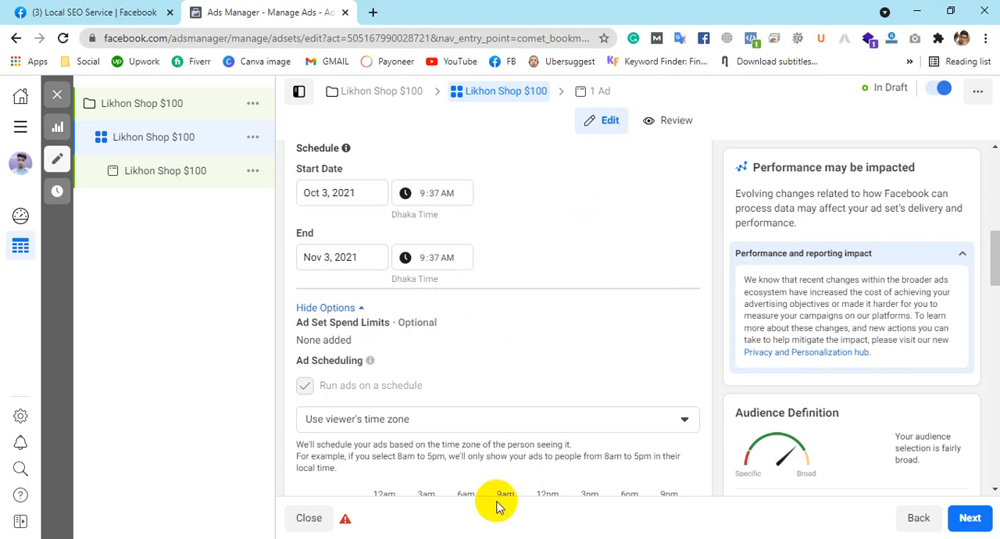
{"action": "scroll", "coordinate": [443, 317], "scroll_direction": "up", "scroll_amount": 10}
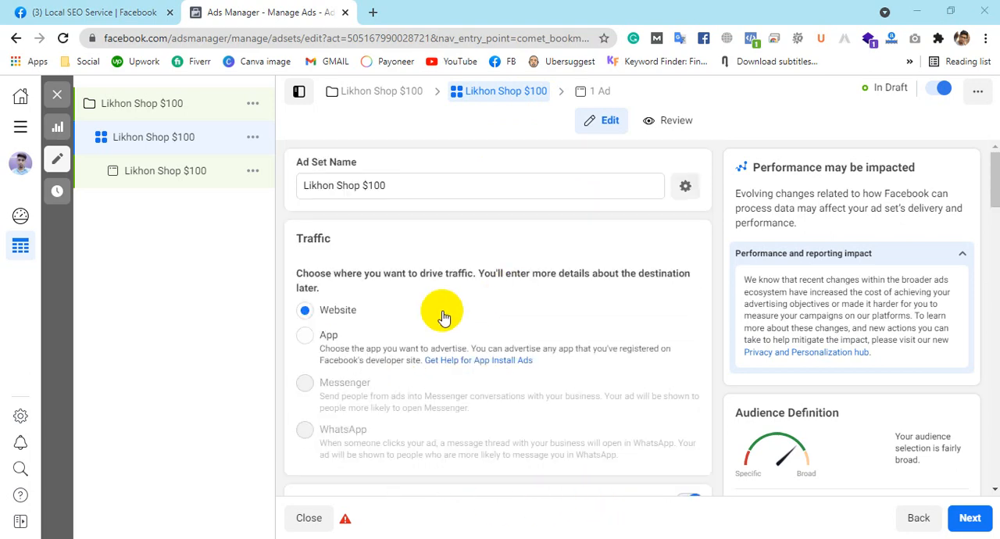
Step: Turn off Dynamic Creative for the ad set and accept the deletion of the extra creative assets
{"action": "scroll", "coordinate": [443, 316], "scroll_direction": "down", "scroll_amount": 4}
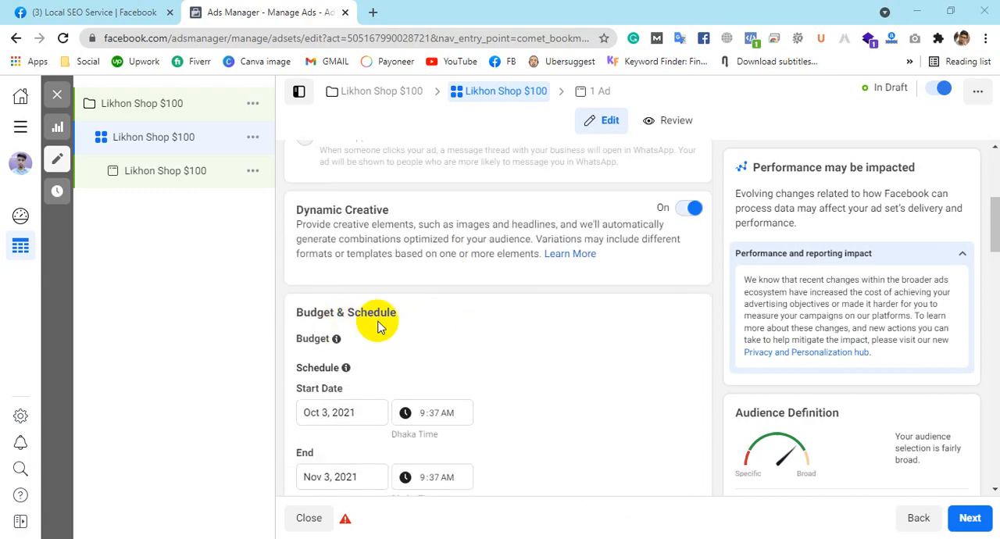
{"action": "left_click", "coordinate": [685, 209]}
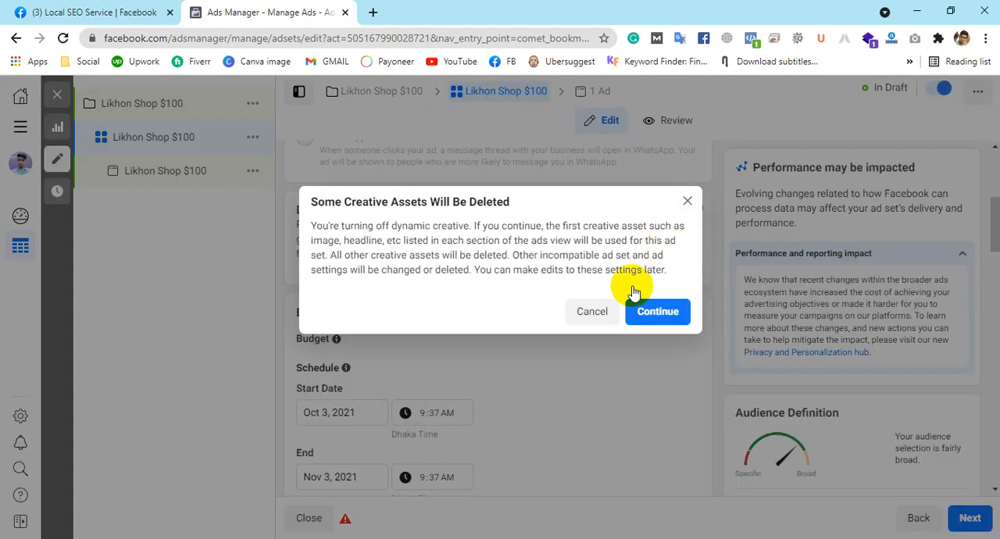
{"action": "left_click", "coordinate": [684, 311]}
Step: Set the ad set's schedule to start on Oct 5, 2021 and end on Oct 12, 2021
{"action": "scroll", "coordinate": [609, 285], "scroll_direction": "down", "scroll_amount": 1}
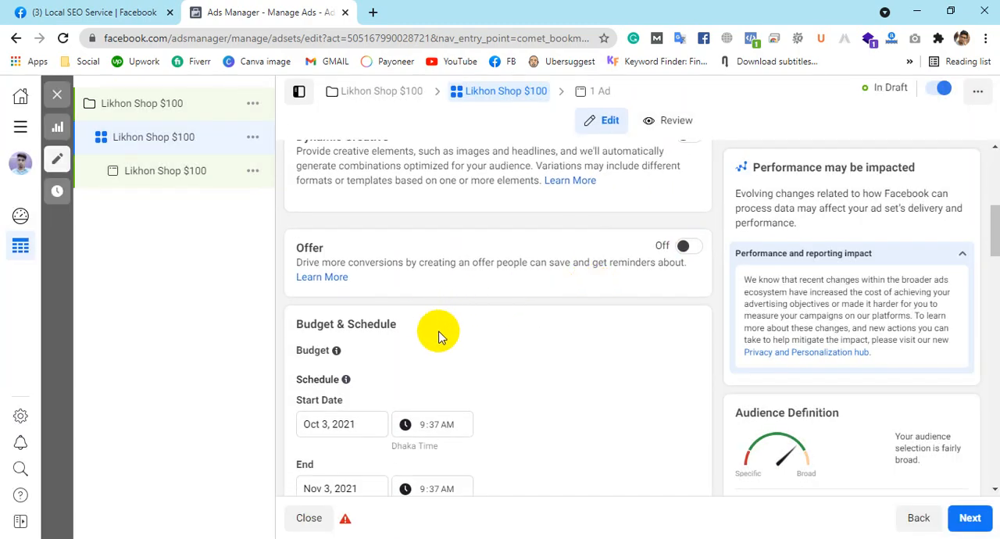
{"action": "scroll", "coordinate": [461, 346], "scroll_direction": "down", "scroll_amount": 2}
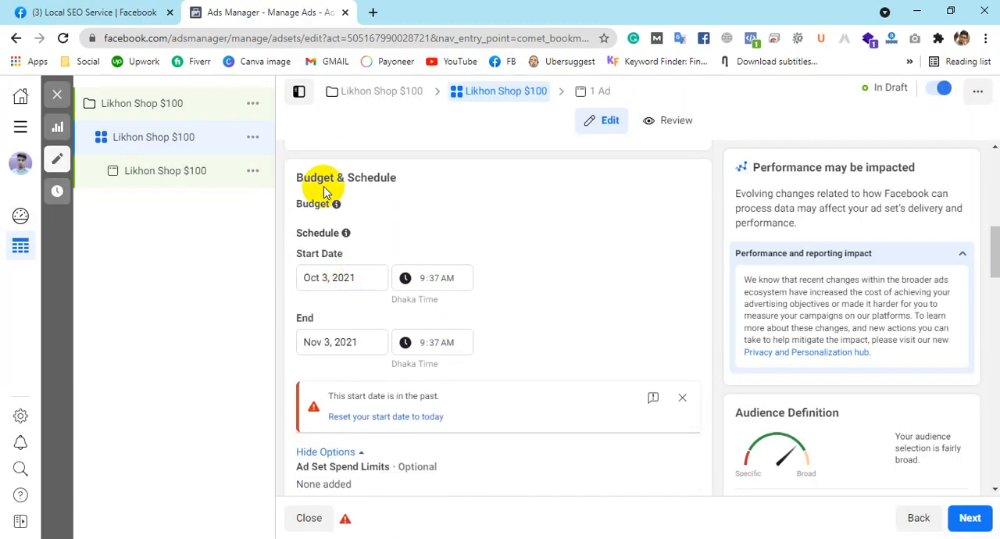
{"action": "left_click", "coordinate": [368, 277]}
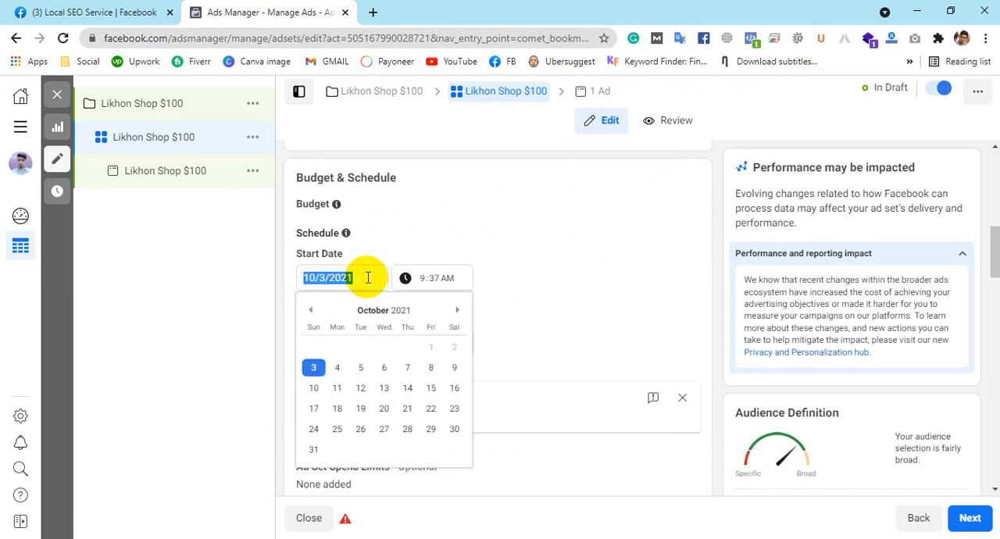
{"action": "left_click", "coordinate": [361, 369]}
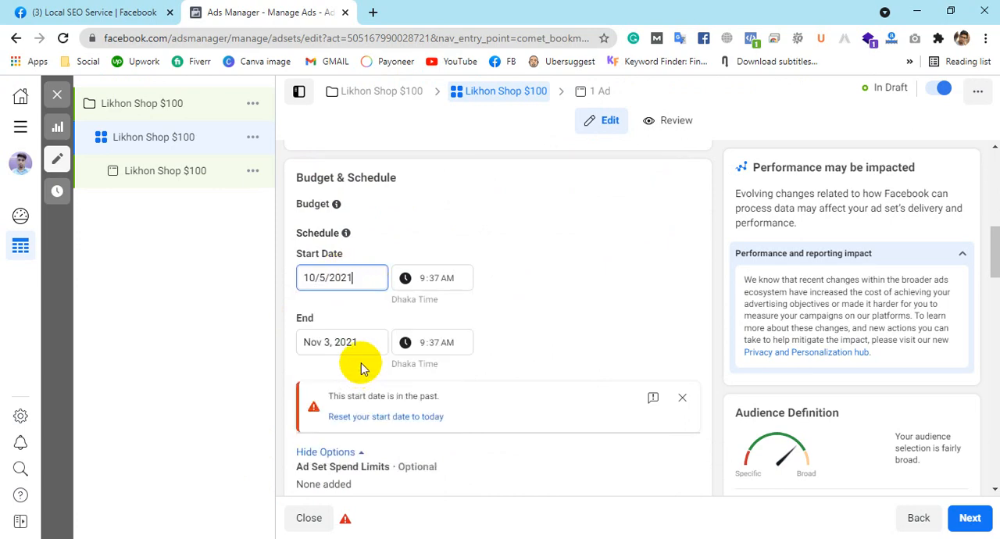
{"action": "left_click", "coordinate": [331, 342]}
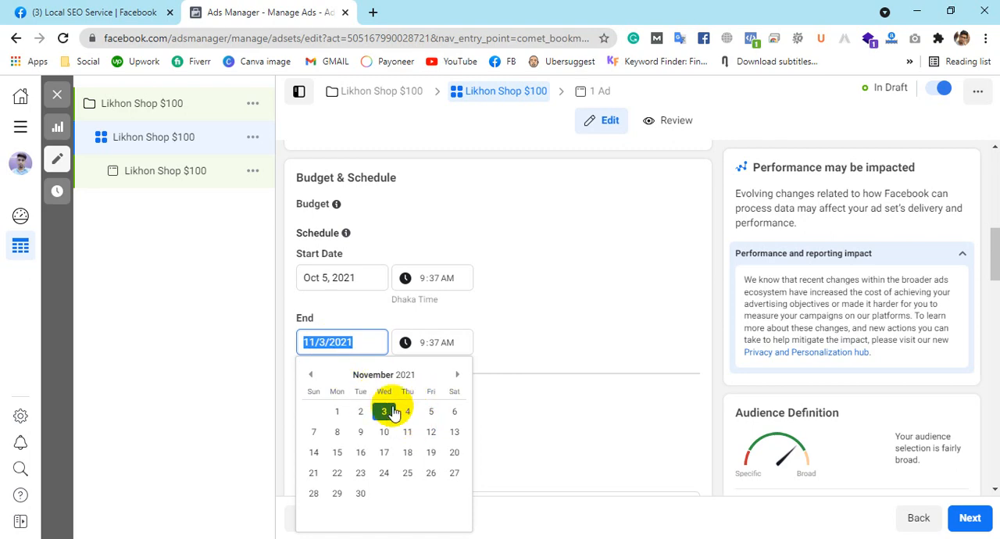
{"action": "left_click", "coordinate": [368, 263]}
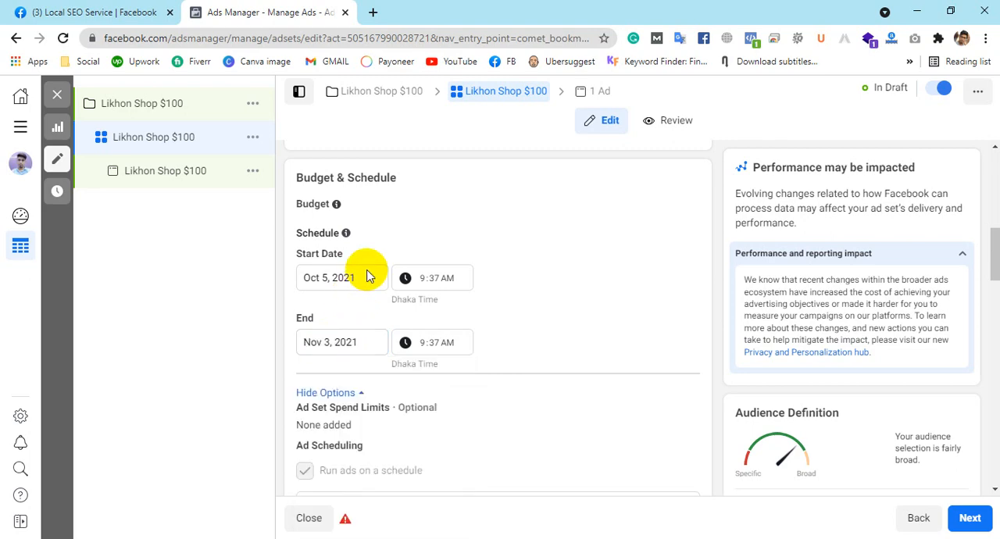
{"action": "left_click", "coordinate": [317, 344]}
{"action": "left_click", "coordinate": [312, 376]}
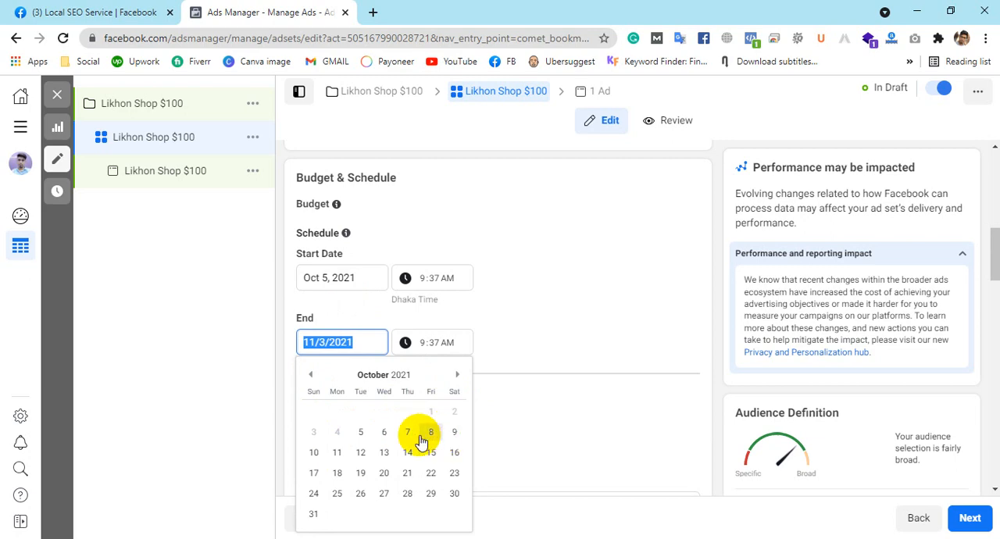
{"action": "left_click", "coordinate": [360, 455]}
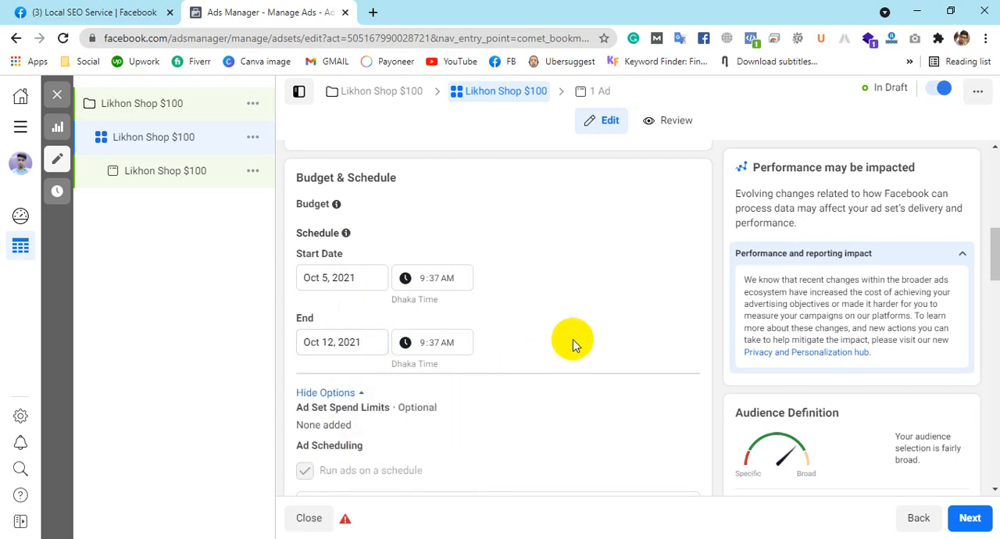
Step: Enable ad set spend limits with a lifetime minimum of $10 and a lifetime maximum of $50
{"action": "scroll", "coordinate": [574, 342], "scroll_direction": "down", "scroll_amount": 1}
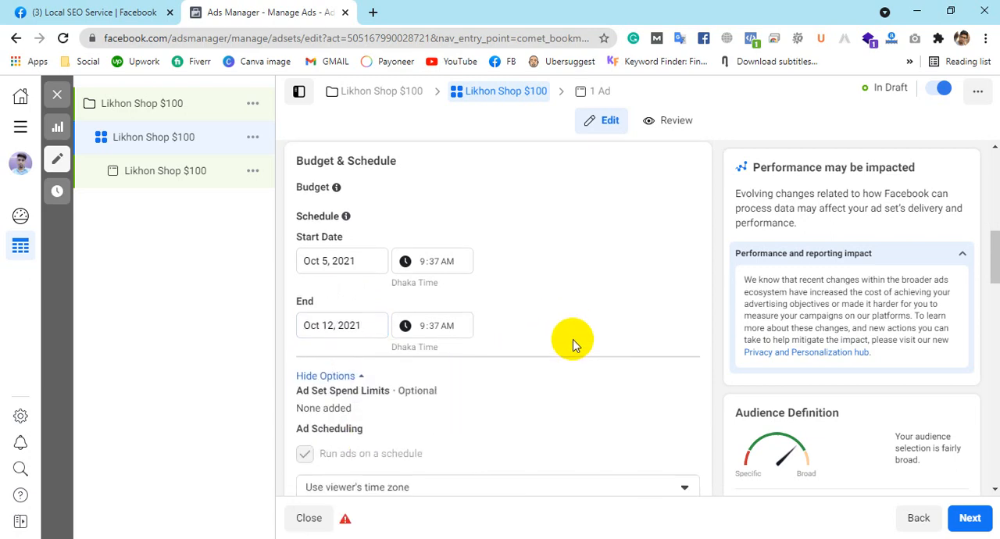
{"action": "left_click", "coordinate": [672, 335]}
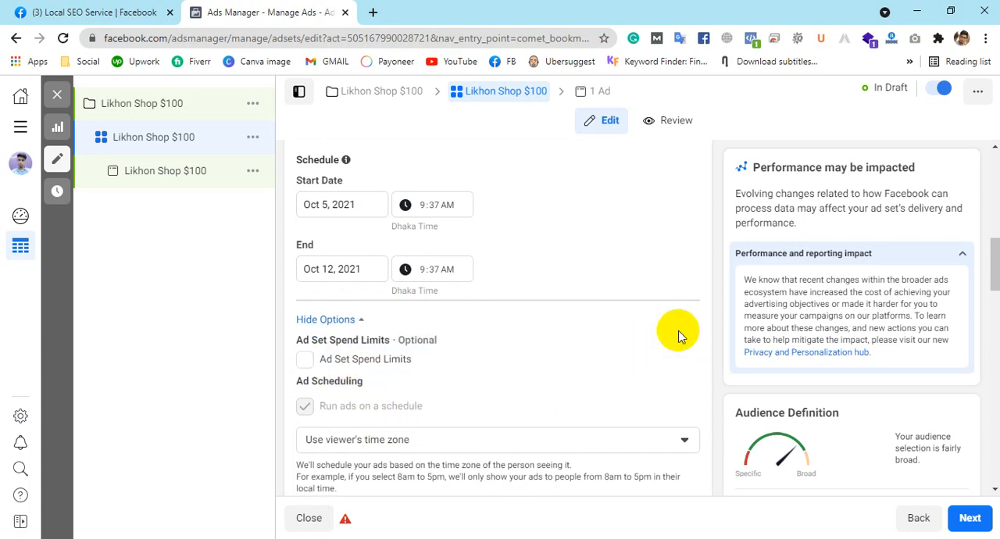
{"action": "left_click", "coordinate": [305, 361]}
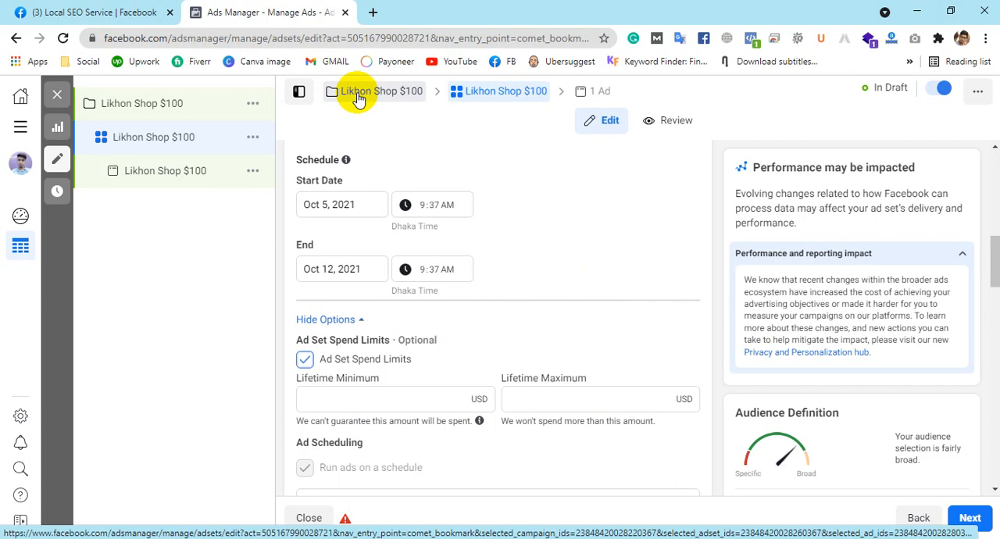
{"action": "left_click", "coordinate": [454, 397]}
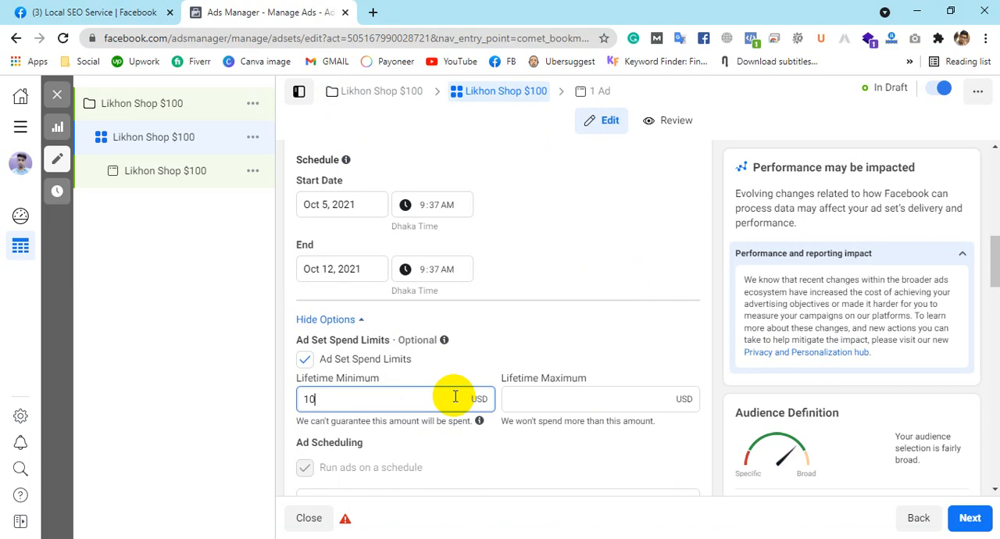
{"action": "left_click", "coordinate": [623, 400]}
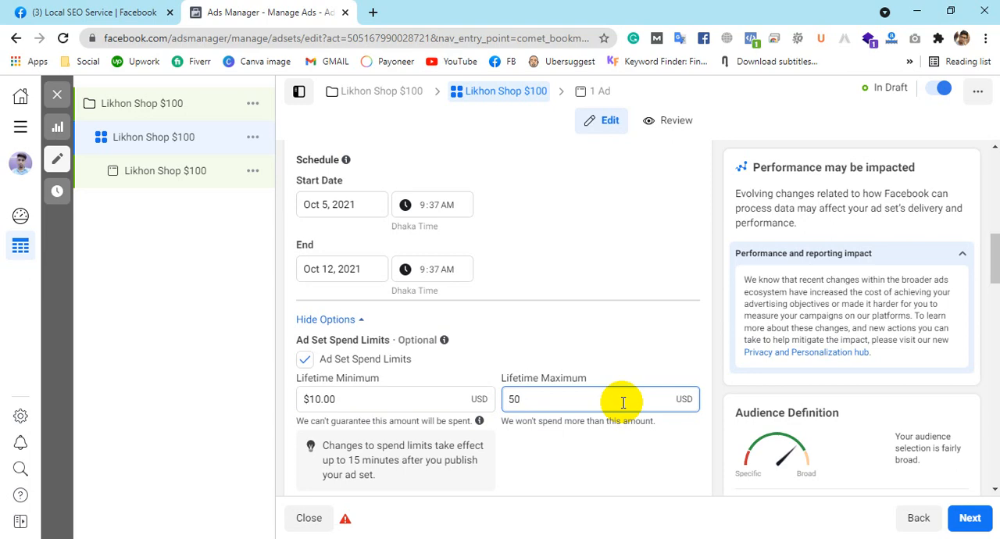
{"action": "left_click", "coordinate": [649, 331]}
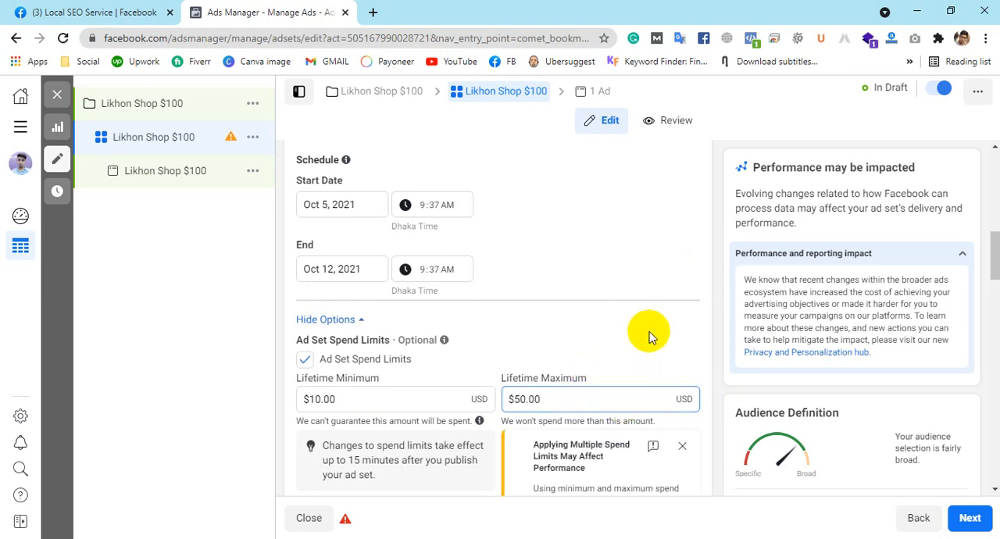
Step: Schedule the ads to run every day from 6am to 12pm and from 6pm to midnight
{"action": "scroll", "coordinate": [647, 290], "scroll_direction": "down", "scroll_amount": 3}
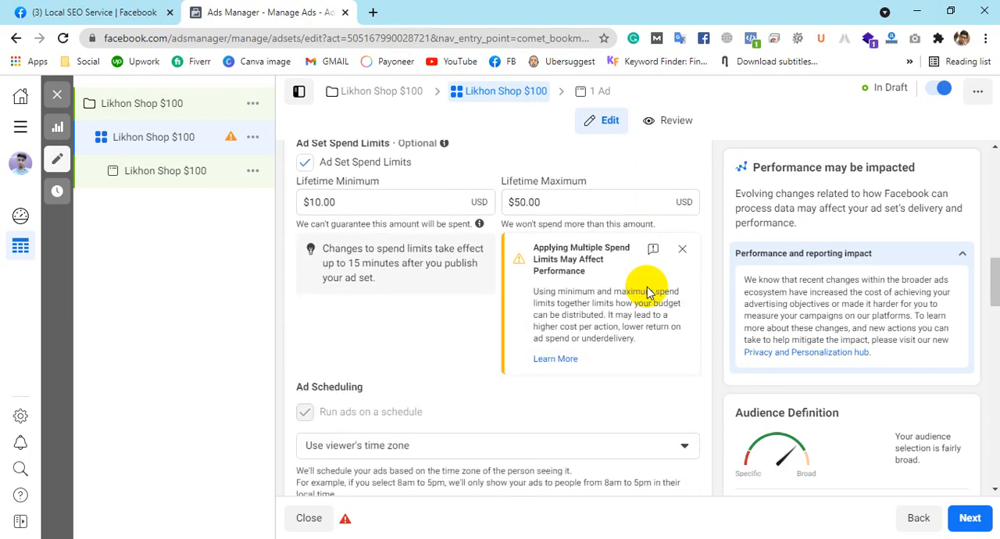
{"action": "scroll", "coordinate": [396, 278], "scroll_direction": "down", "scroll_amount": 2}
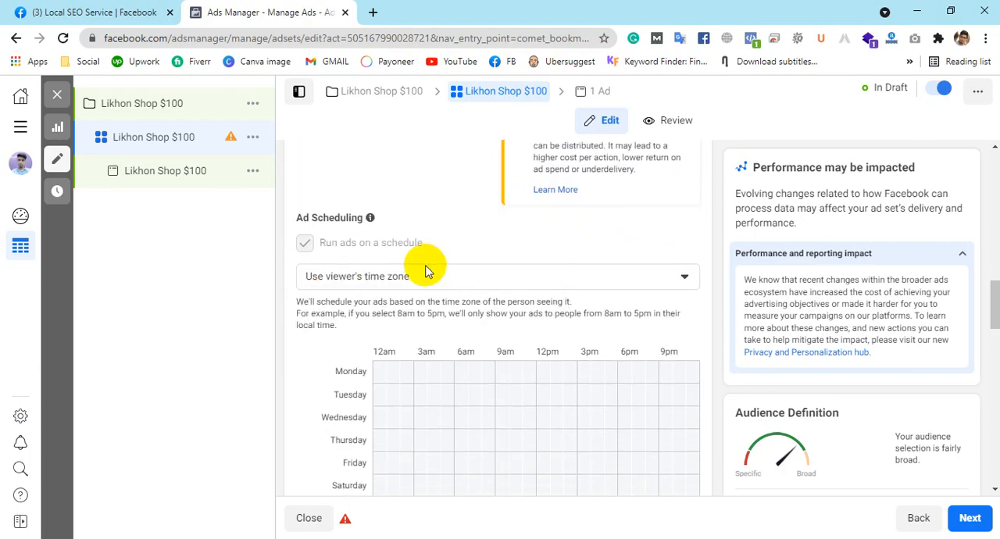
{"action": "scroll", "coordinate": [425, 269], "scroll_direction": "down", "scroll_amount": 2}
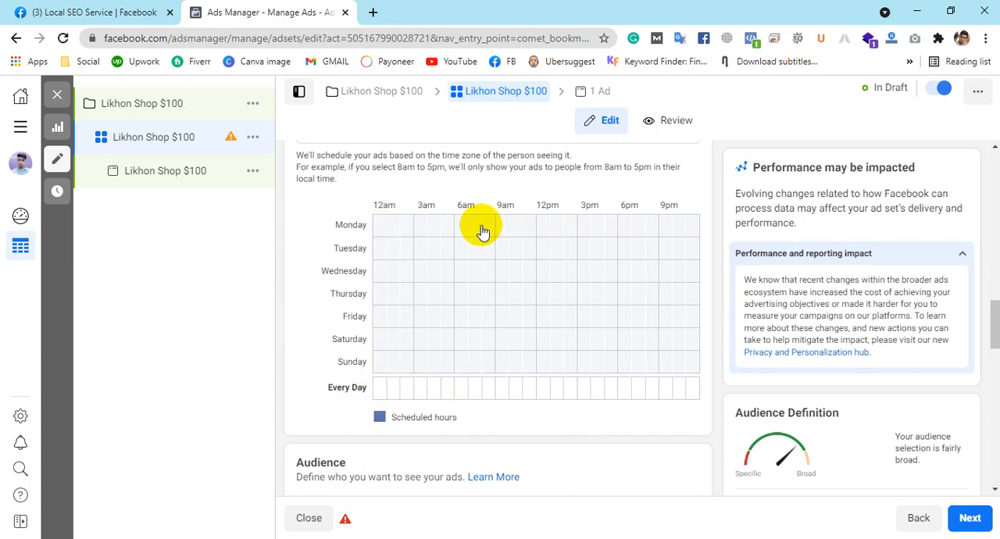
{"action": "left_click_drag", "start_coordinate": [460, 388], "coordinate": [524, 396]}
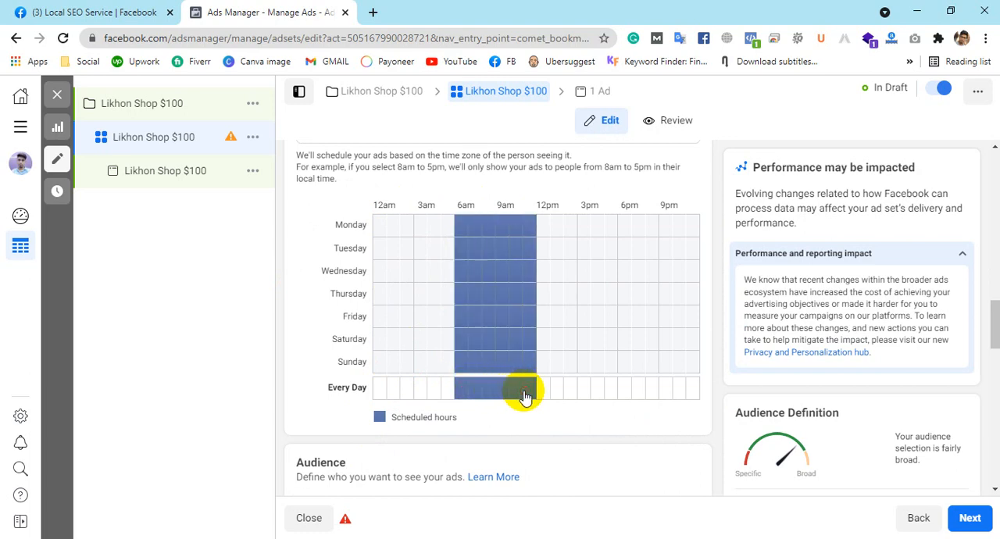
{"action": "left_click_drag", "start_coordinate": [625, 396], "coordinate": [687, 397]}
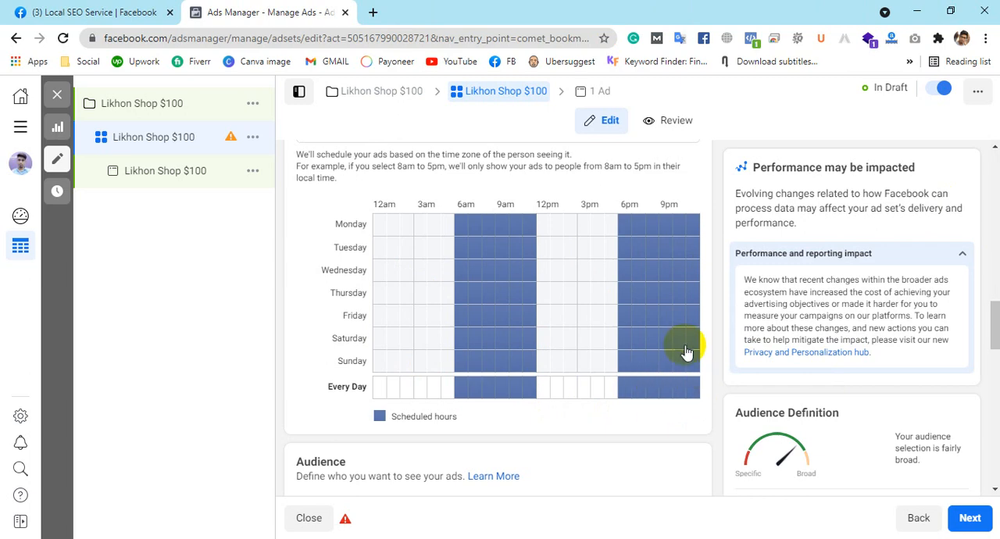
Step: Check the options for creating a new audience, then apply the saved audience Helal laptop shop to the ad set
{"action": "scroll", "coordinate": [685, 351], "scroll_direction": "down", "scroll_amount": 3}
{"action": "scroll", "coordinate": [574, 320], "scroll_direction": "down", "scroll_amount": 2}
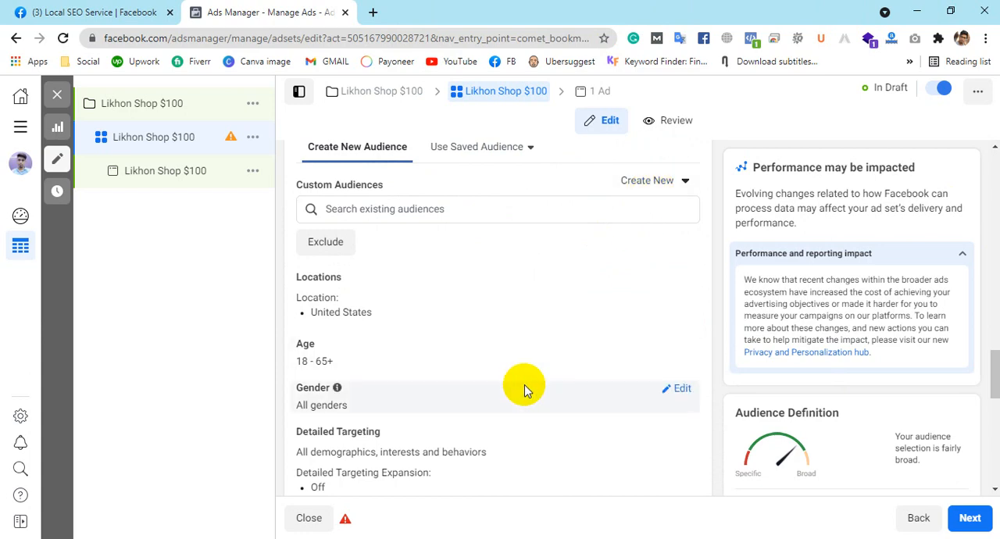
{"action": "scroll", "coordinate": [524, 390], "scroll_direction": "down", "scroll_amount": 1}
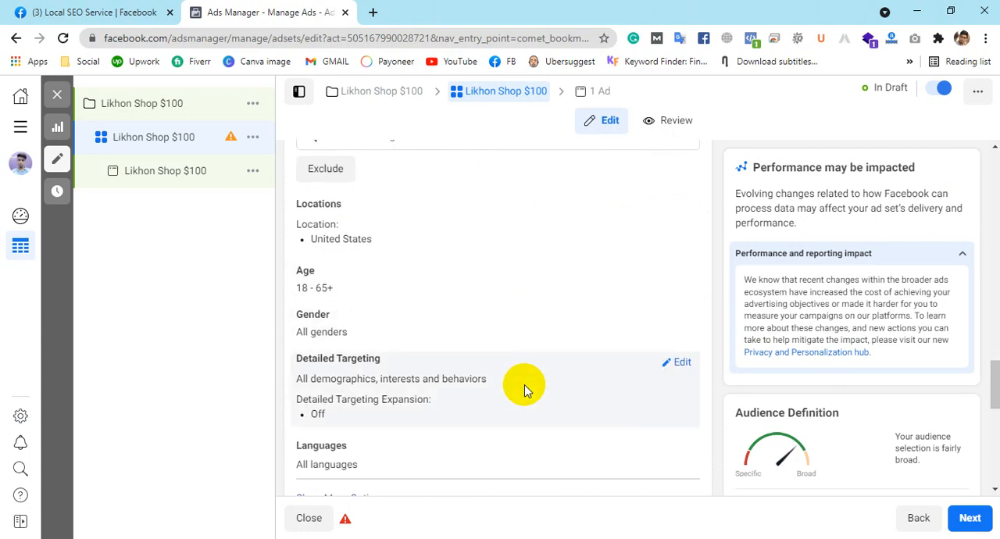
{"action": "scroll", "coordinate": [612, 308], "scroll_direction": "up", "scroll_amount": 2}
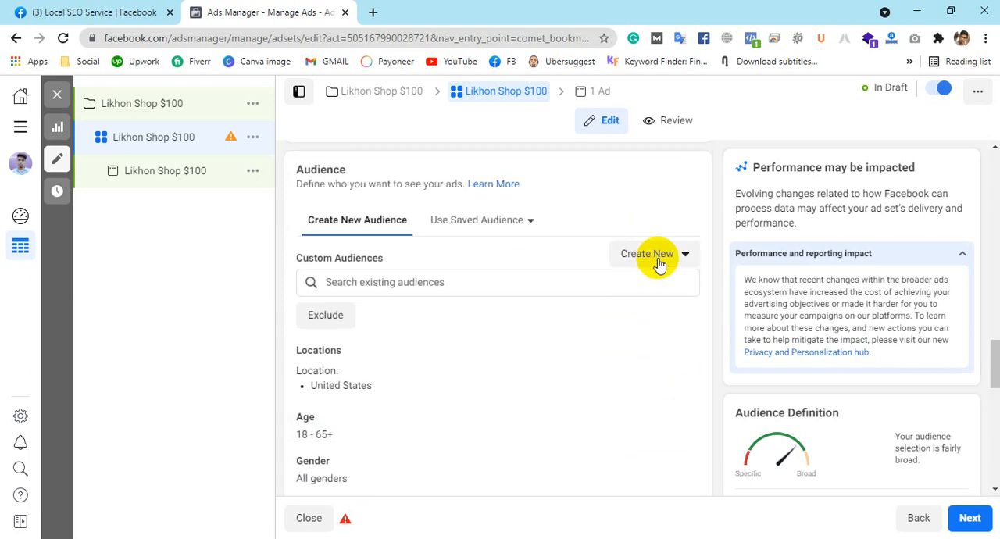
{"action": "left_click", "coordinate": [656, 261]}
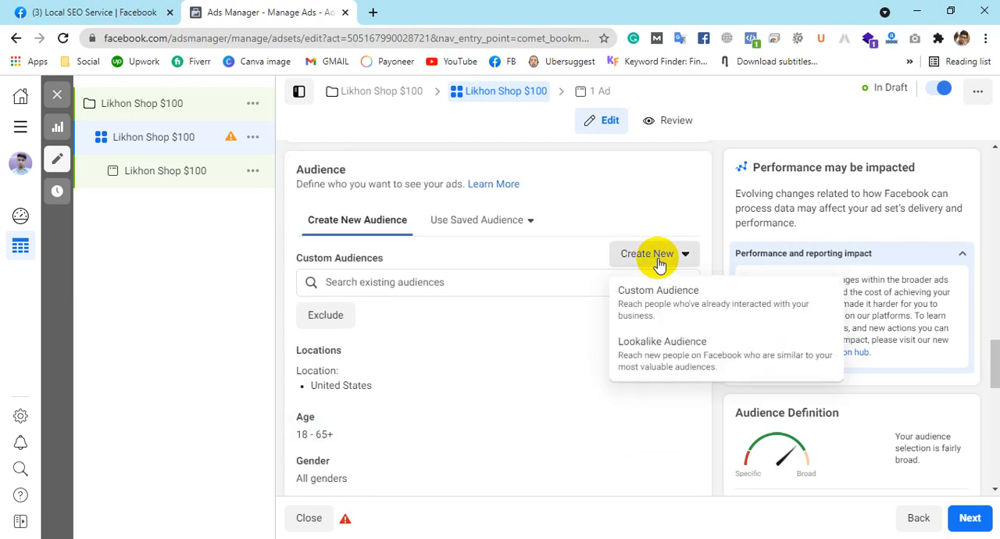
{"action": "left_click", "coordinate": [490, 227]}
{"action": "mouse_move", "coordinate": [475, 313]}
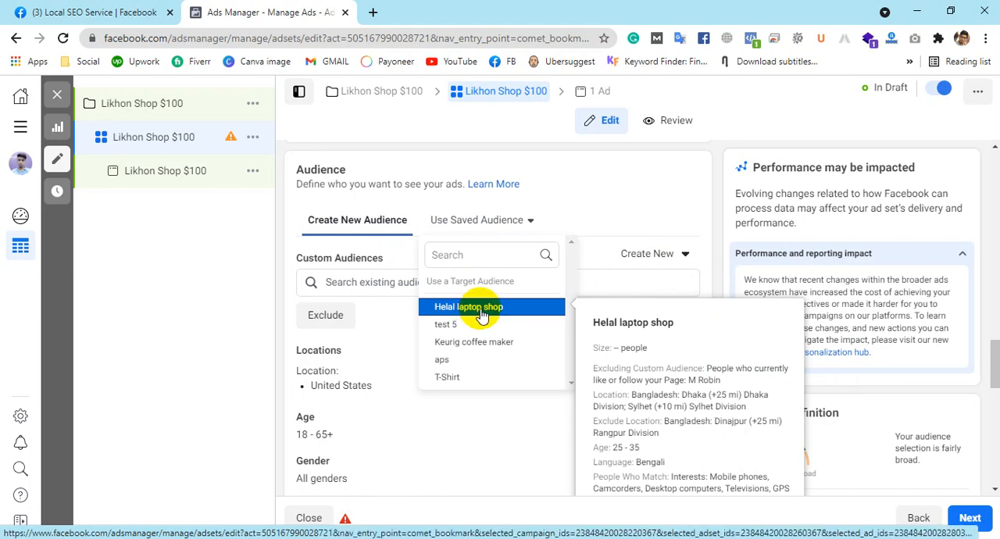
{"action": "left_click", "coordinate": [479, 311]}
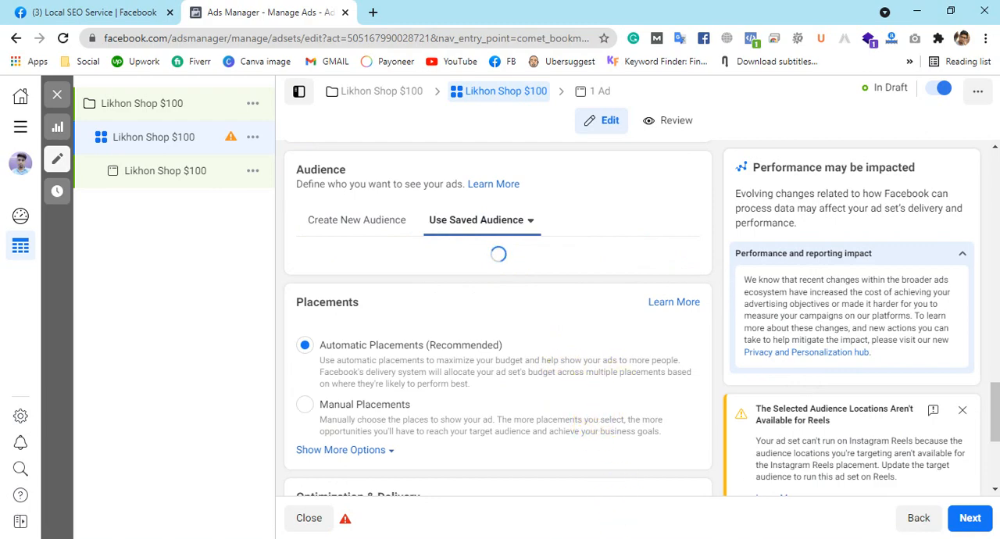
{"action": "scroll", "coordinate": [517, 347], "scroll_direction": "up", "scroll_amount": 4}
{"action": "scroll", "coordinate": [462, 323], "scroll_direction": "down", "scroll_amount": 5}
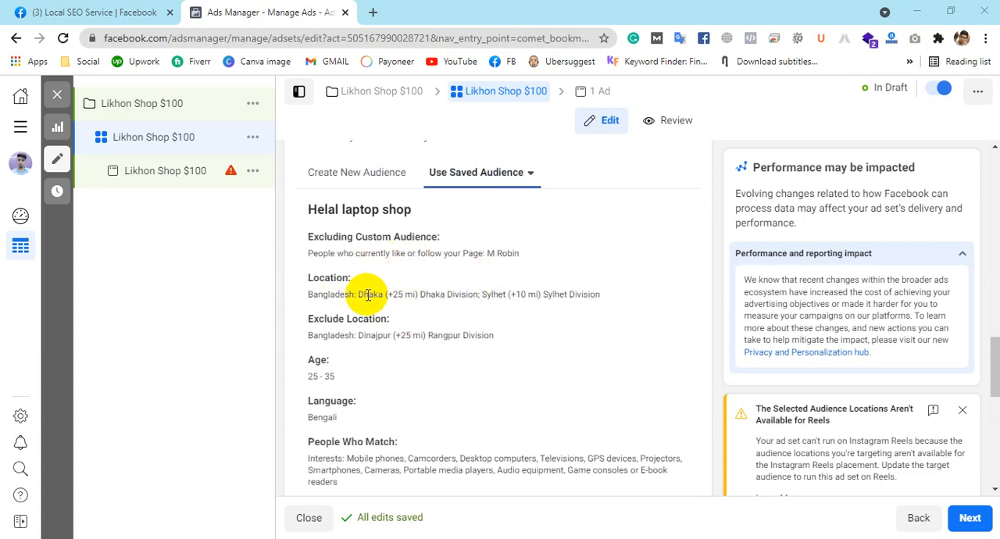
Step: Rename the ad set as Likhon Shop $50
{"action": "scroll", "coordinate": [477, 324], "scroll_direction": "up", "scroll_amount": 4}
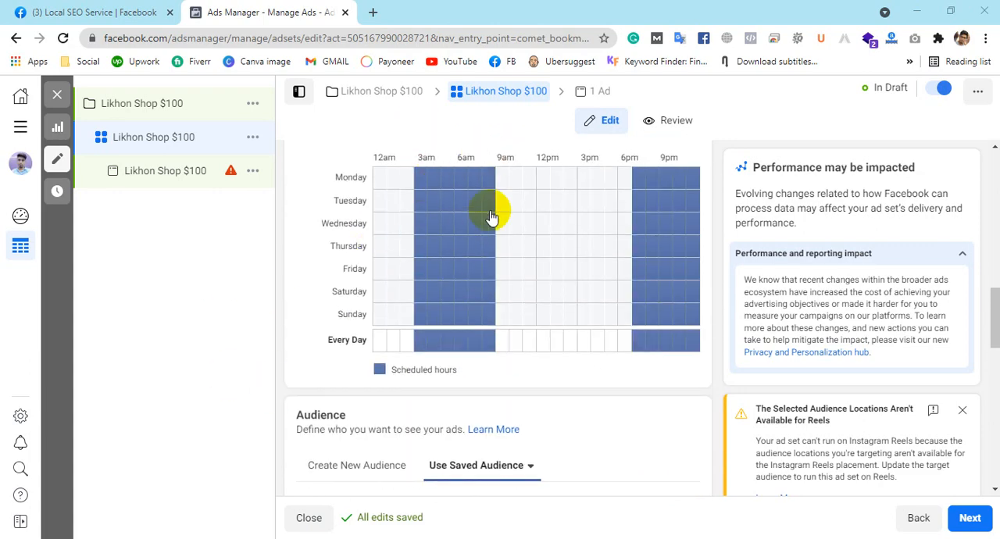
{"action": "scroll", "coordinate": [556, 160], "scroll_direction": "up", "scroll_amount": 6}
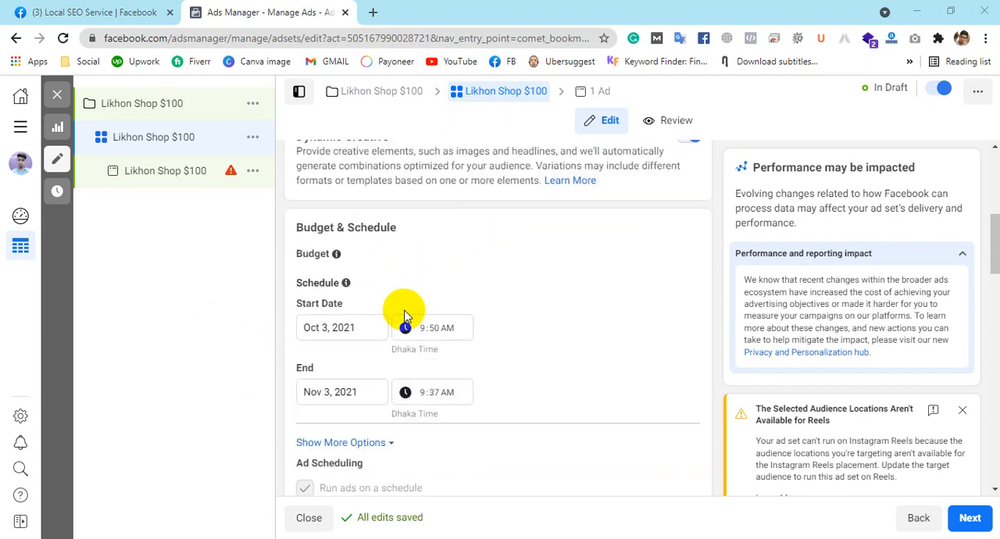
{"action": "scroll", "coordinate": [538, 321], "scroll_direction": "up", "scroll_amount": 2}
{"action": "scroll", "coordinate": [536, 321], "scroll_direction": "down", "scroll_amount": 6}
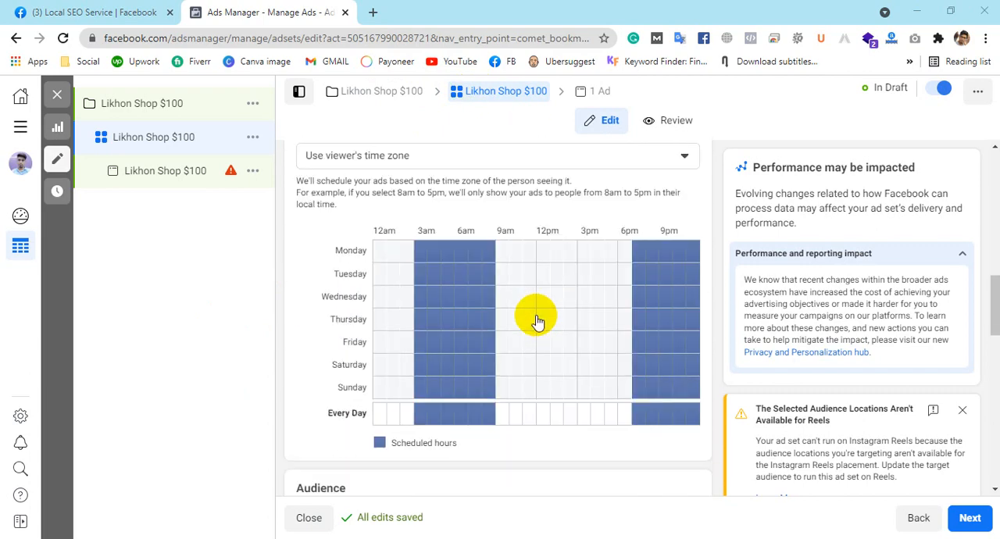
{"action": "scroll", "coordinate": [535, 320], "scroll_direction": "up", "scroll_amount": 10}
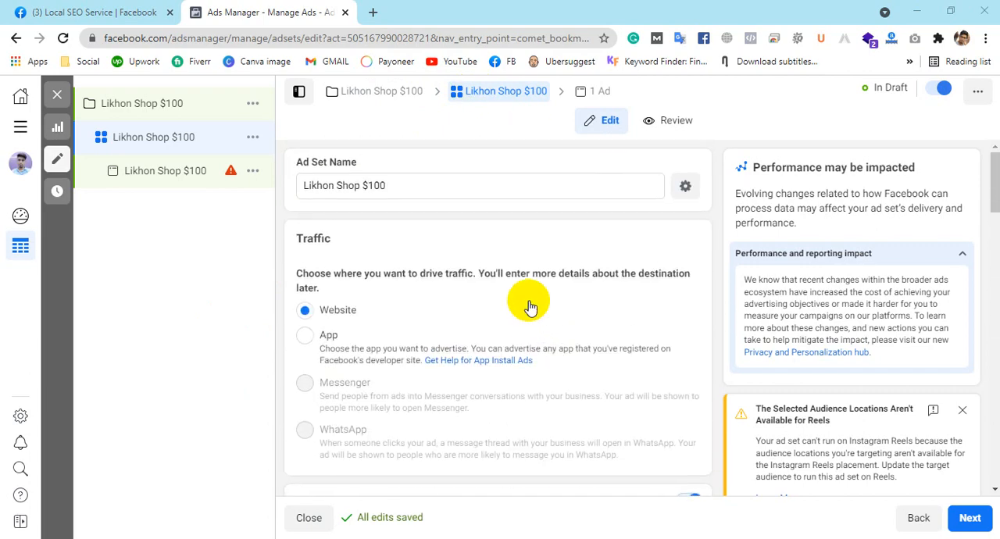
{"action": "double_click", "coordinate": [376, 185]}
{"action": "type", "text": "50"}
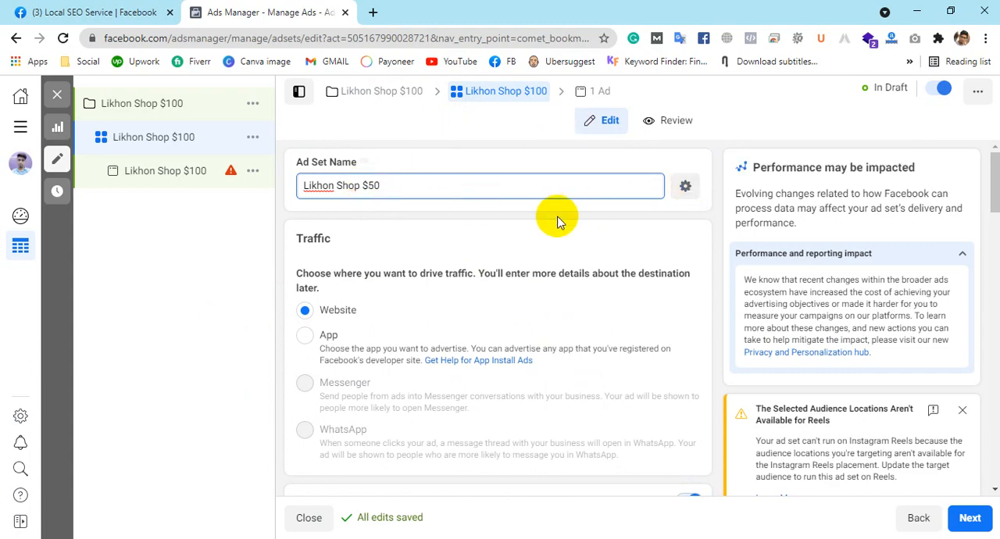
Step: Review the applied audience's details, including the excluded Page followers, locations, age, language and interests
{"action": "scroll", "coordinate": [536, 217], "scroll_direction": "down", "scroll_amount": 10}
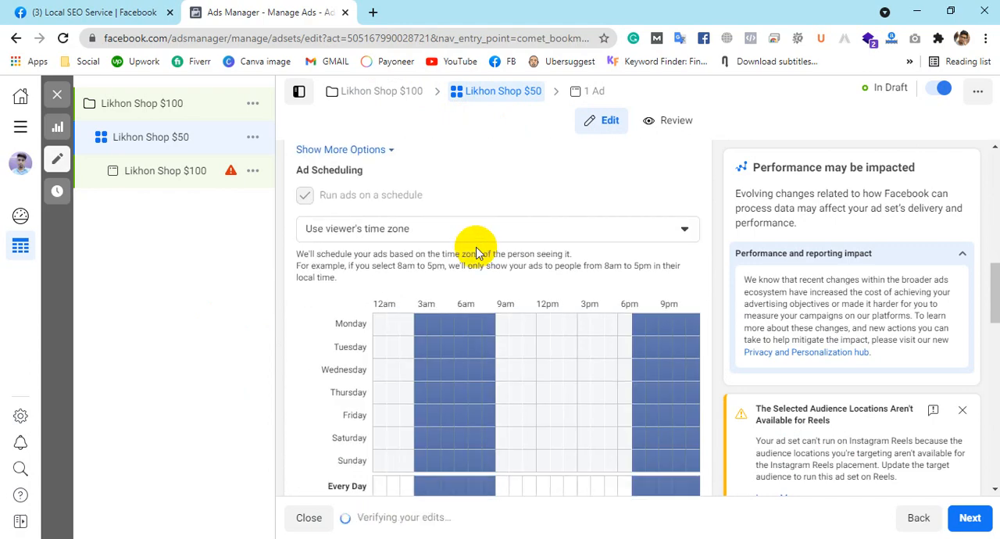
{"action": "scroll", "coordinate": [660, 263], "scroll_direction": "down", "scroll_amount": 5}
{"action": "scroll", "coordinate": [468, 235], "scroll_direction": "down", "scroll_amount": 3}
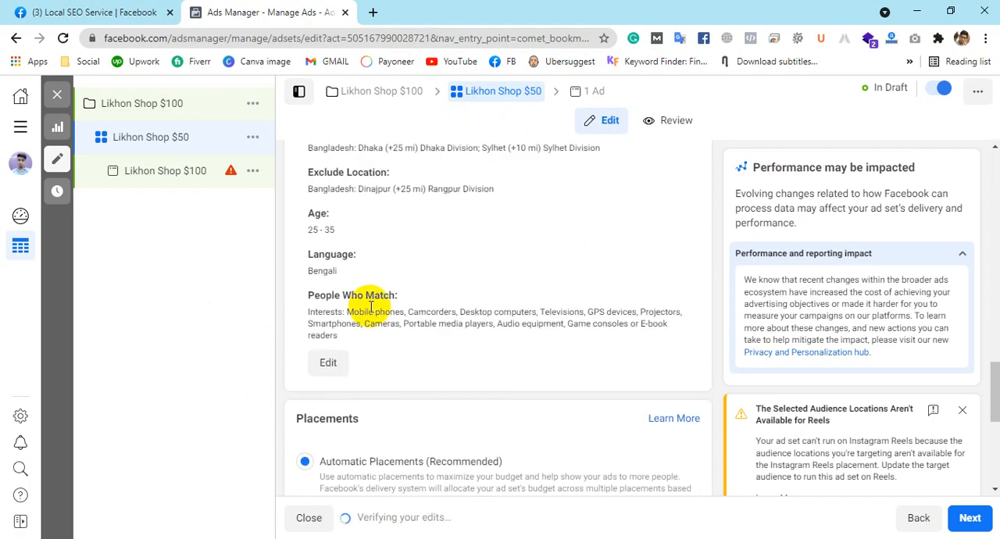
{"action": "scroll", "coordinate": [469, 243], "scroll_direction": "up", "scroll_amount": 2}
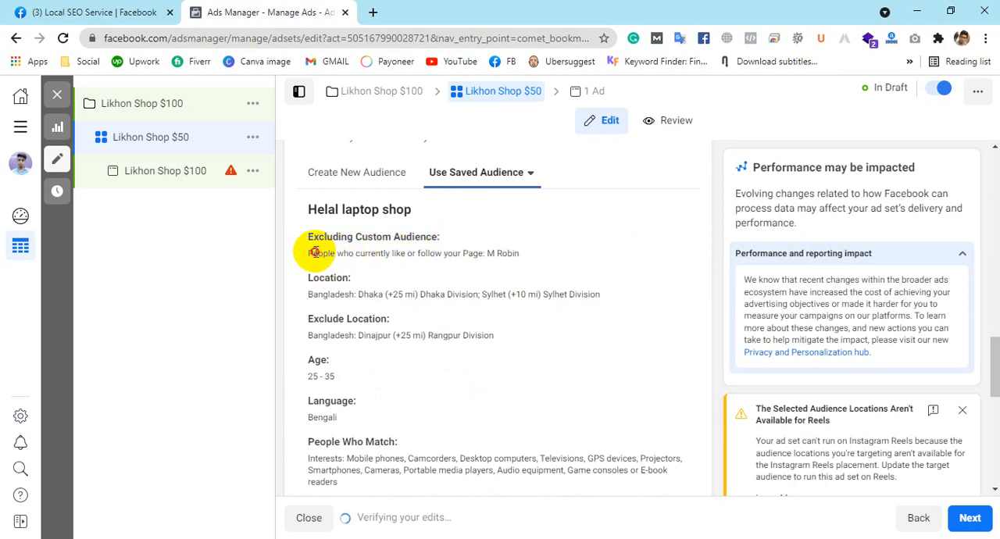
{"action": "left_click_drag", "start_coordinate": [312, 252], "coordinate": [522, 255]}
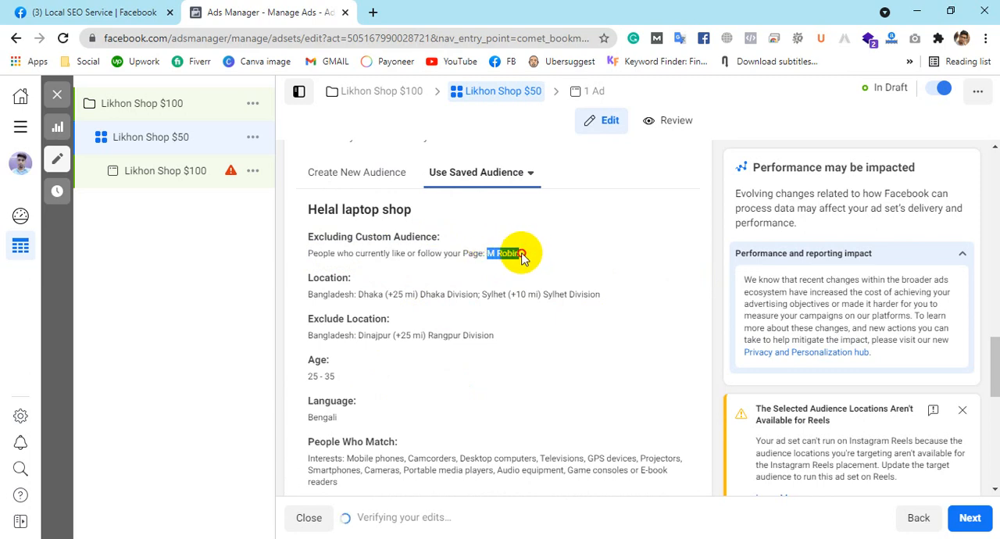
{"action": "left_click_drag", "start_coordinate": [522, 254], "coordinate": [521, 256]}
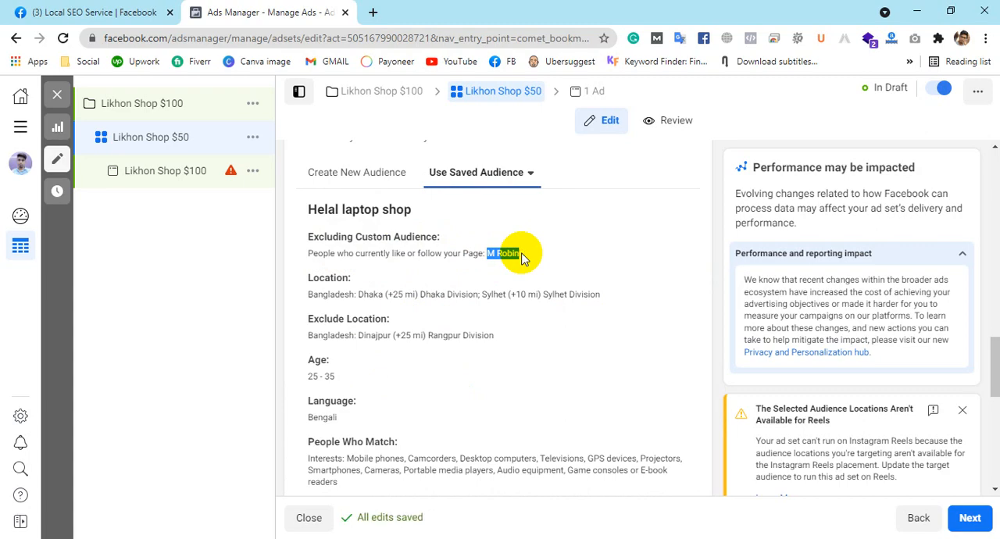
{"action": "left_click", "coordinate": [527, 258]}
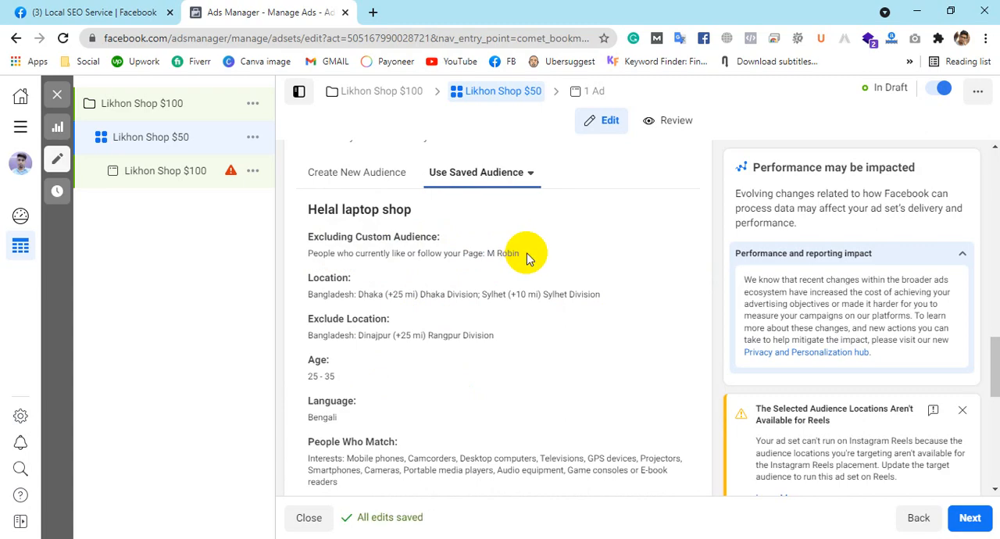
Step: Switch the ad set to Manual Placements and exclude Instagram from the platforms
{"action": "scroll", "coordinate": [536, 194], "scroll_direction": "down", "scroll_amount": 5}
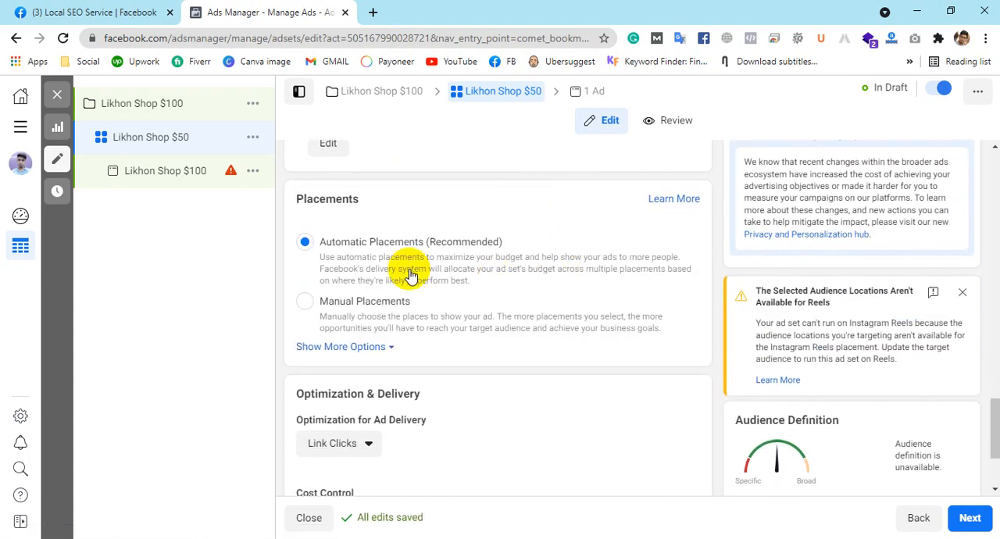
{"action": "left_click", "coordinate": [307, 303]}
{"action": "scroll", "coordinate": [491, 313], "scroll_direction": "down", "scroll_amount": 2}
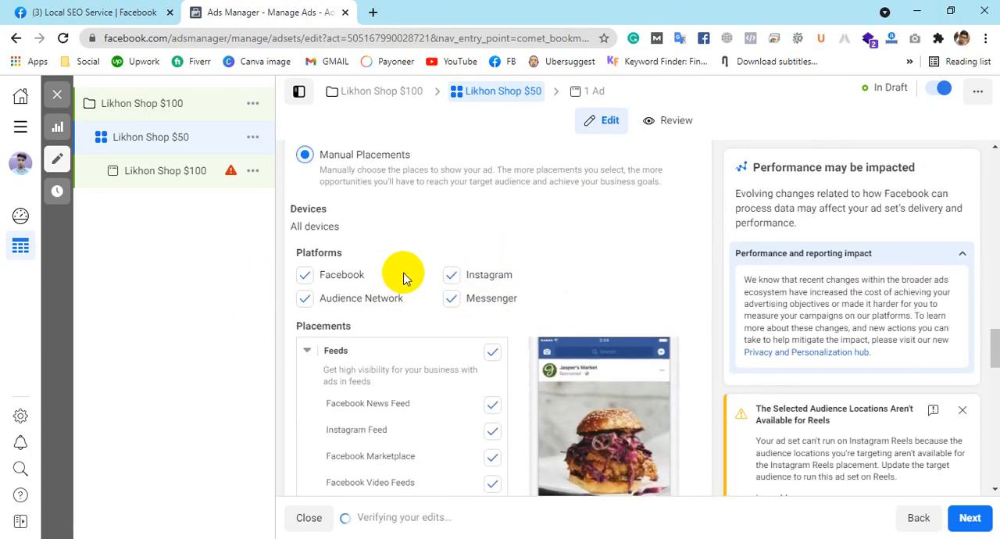
{"action": "left_click", "coordinate": [453, 280]}
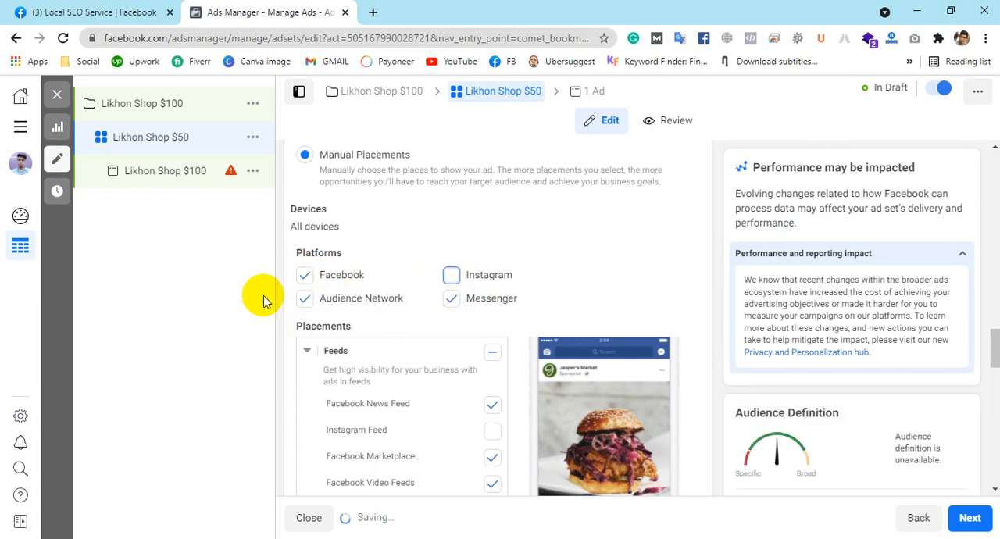
{"action": "scroll", "coordinate": [523, 269], "scroll_direction": "down", "scroll_amount": 10}
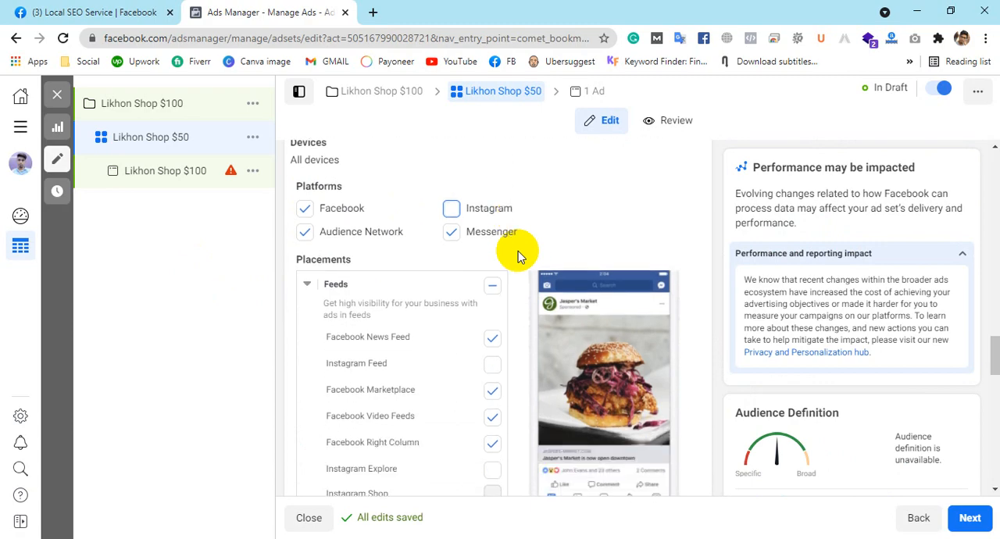
Step: Review the Optimization for Ad Delivery options and choose Link Clicks
{"action": "scroll", "coordinate": [699, 359], "scroll_direction": "down", "scroll_amount": 3}
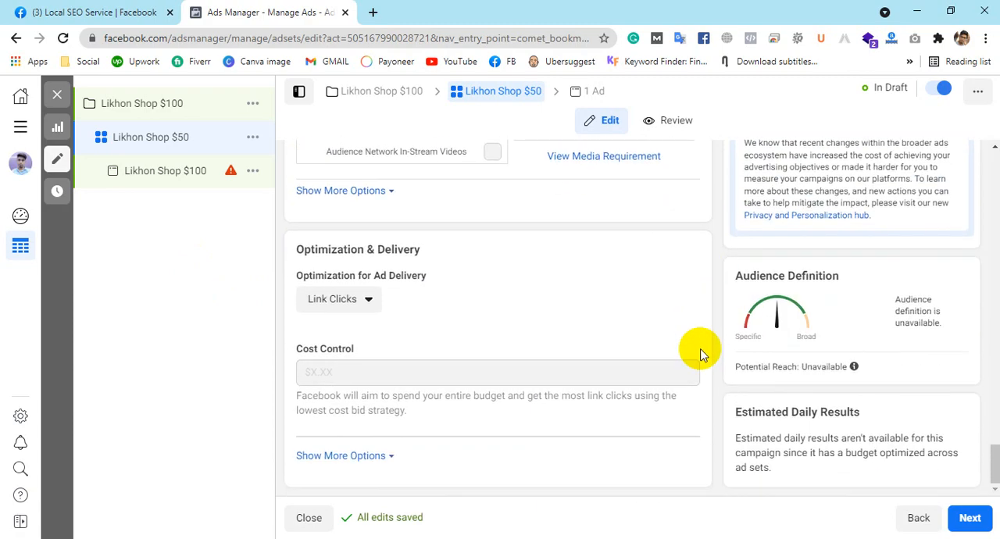
{"action": "left_click", "coordinate": [368, 312]}
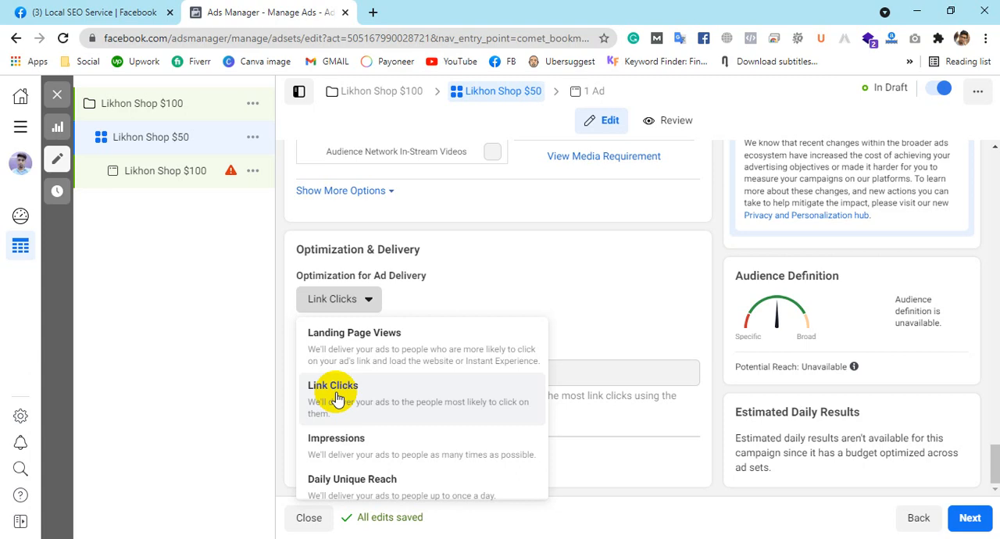
{"action": "scroll", "coordinate": [384, 424], "scroll_direction": "down", "scroll_amount": 1}
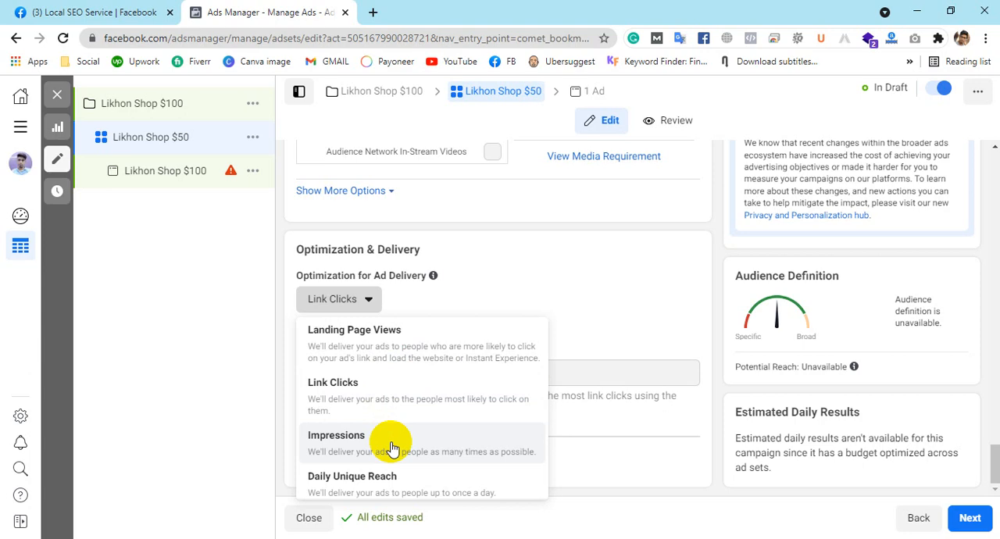
{"action": "scroll", "coordinate": [391, 451], "scroll_direction": "down", "scroll_amount": 1}
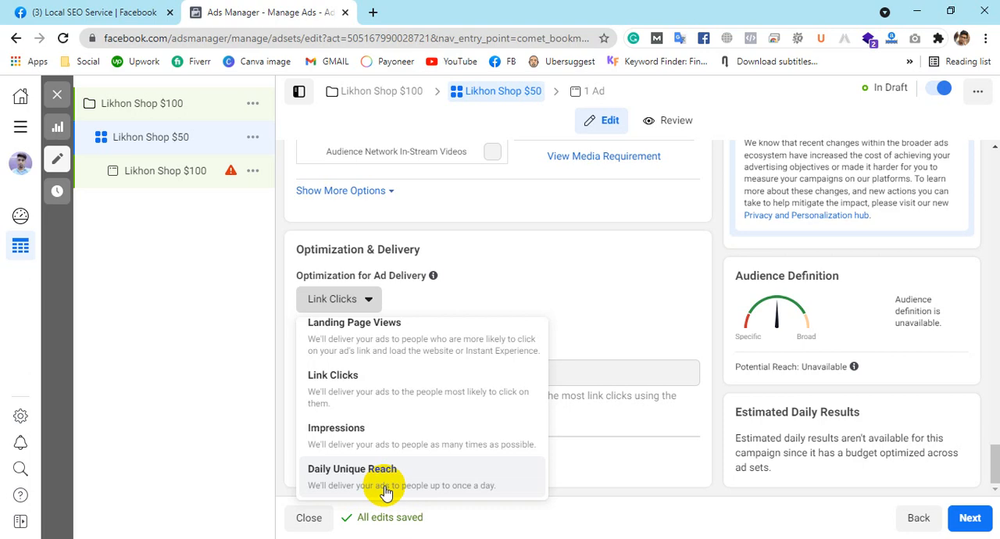
{"action": "left_click", "coordinate": [423, 398]}
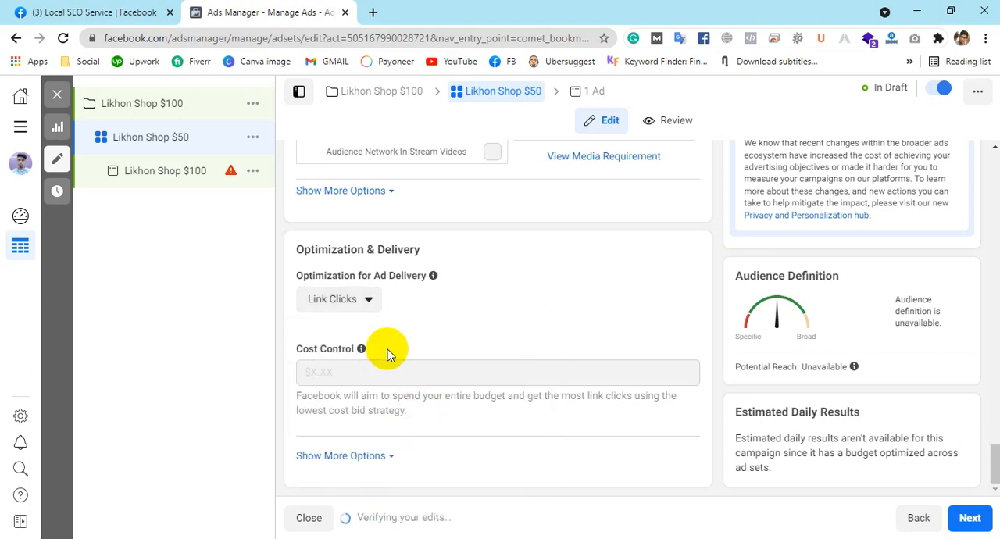
Step: Try Landing Page Views as the ad delivery optimization, and return it to Link Clicks
{"action": "left_click", "coordinate": [369, 300]}
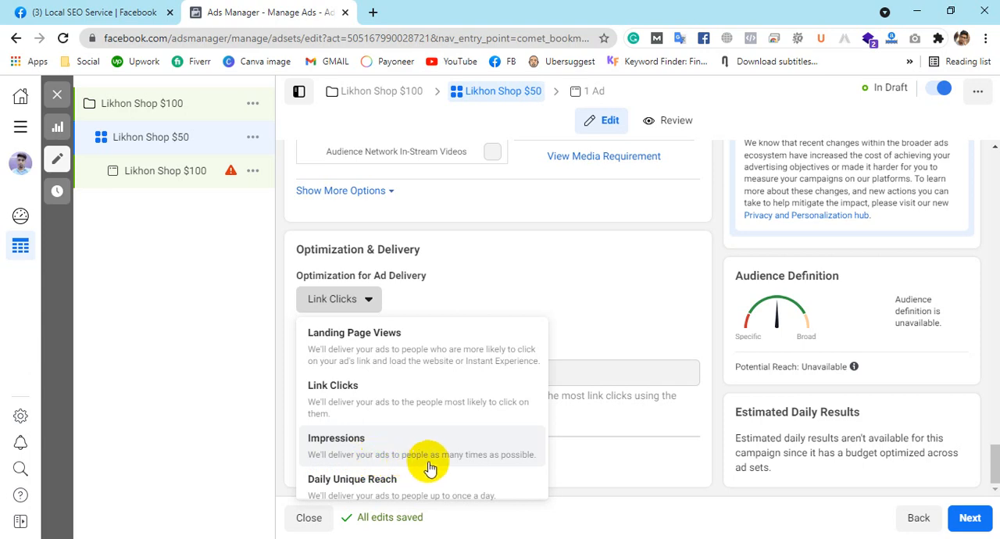
{"action": "scroll", "coordinate": [449, 460], "scroll_direction": "down", "scroll_amount": 1}
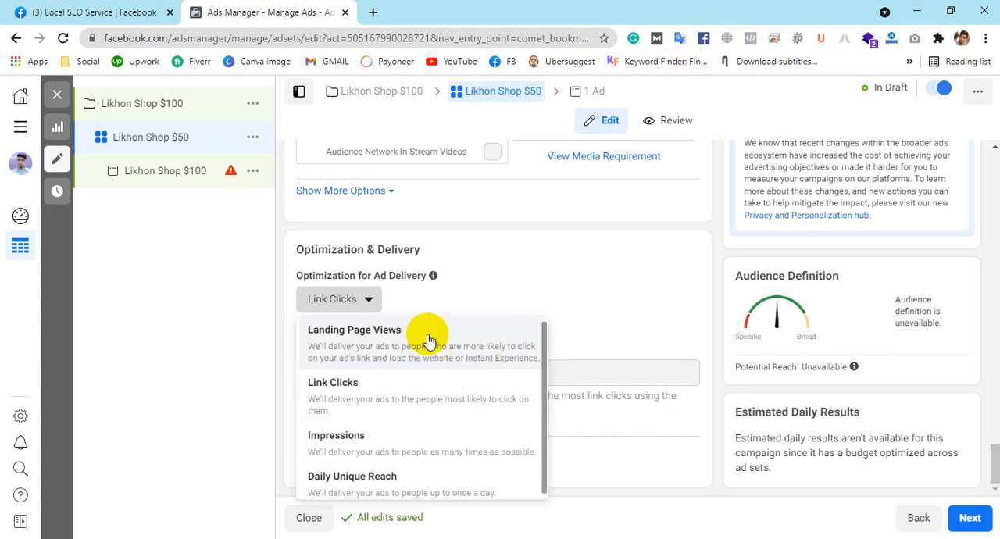
{"action": "left_click", "coordinate": [403, 346]}
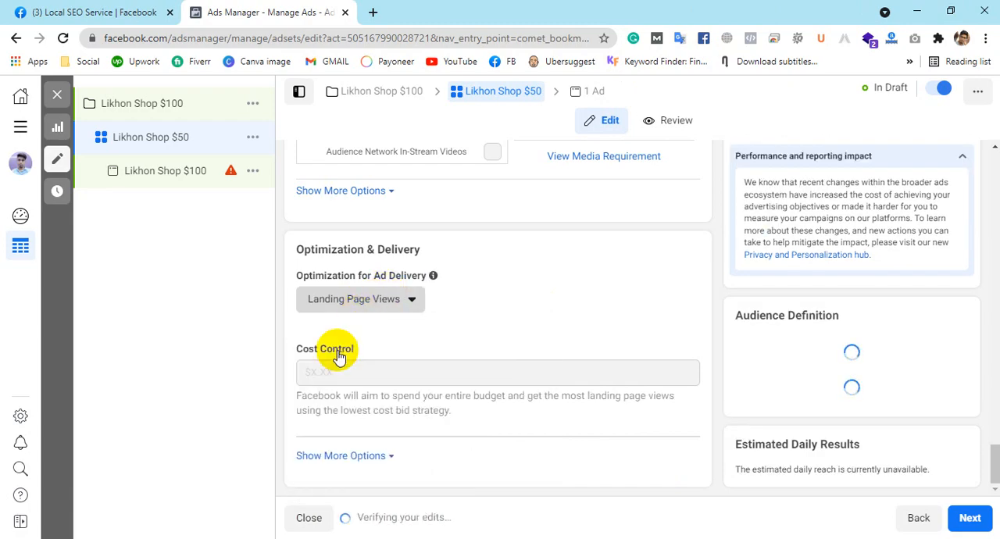
{"action": "left_click", "coordinate": [362, 304]}
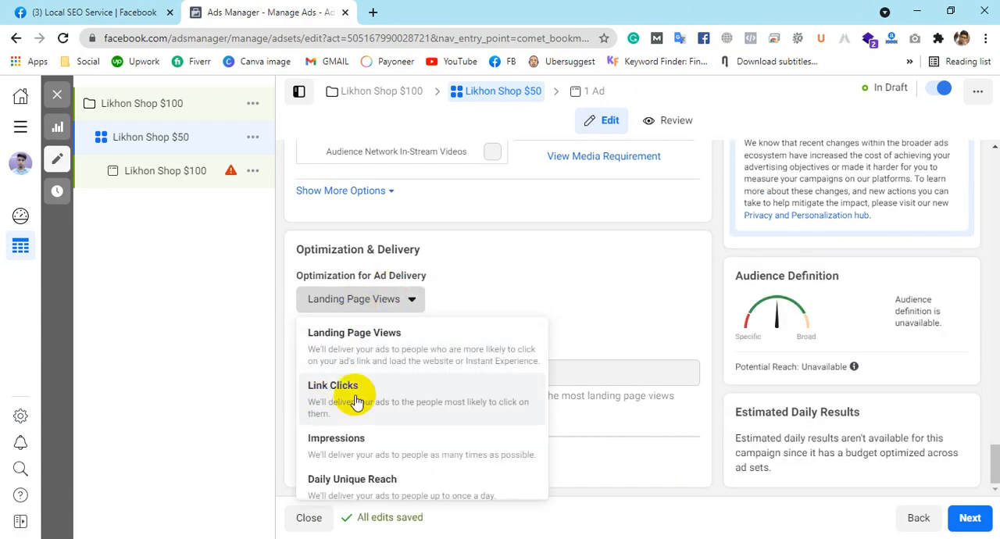
{"action": "left_click", "coordinate": [485, 390]}
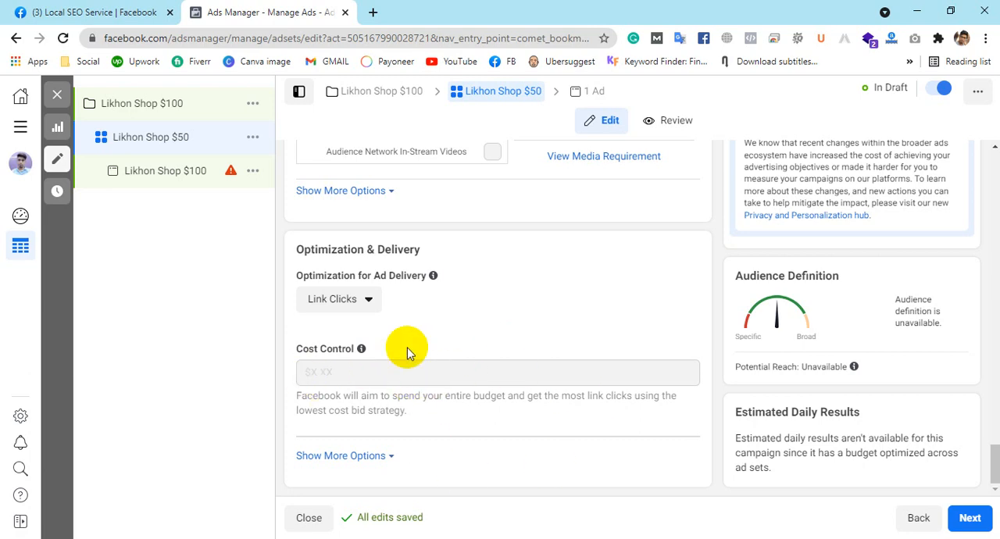
Step: Reveal the additional delivery options and set When You Get Charged to Impression
{"action": "mouse_move", "coordinate": [382, 379]}
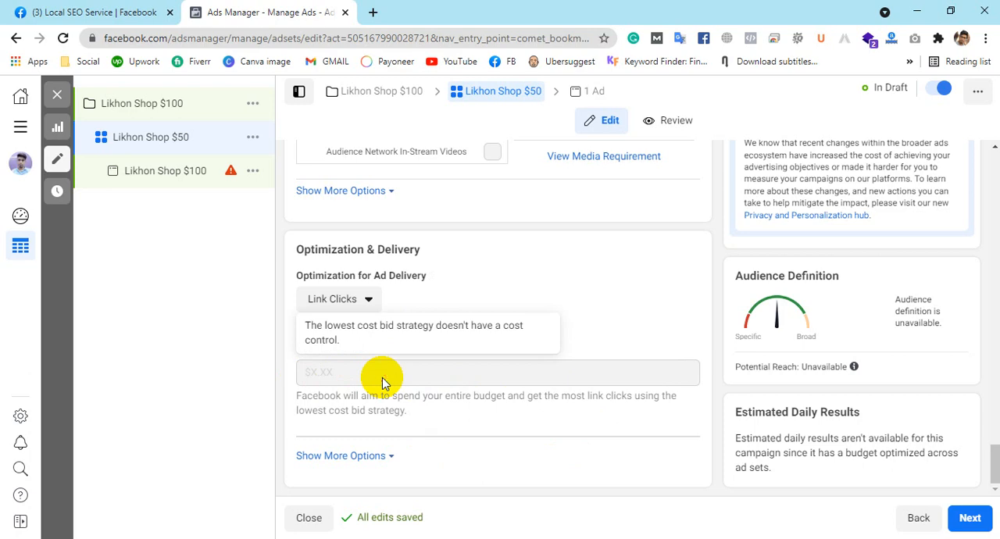
{"action": "left_click", "coordinate": [379, 456]}
{"action": "scroll", "coordinate": [437, 352], "scroll_direction": "down", "scroll_amount": 1}
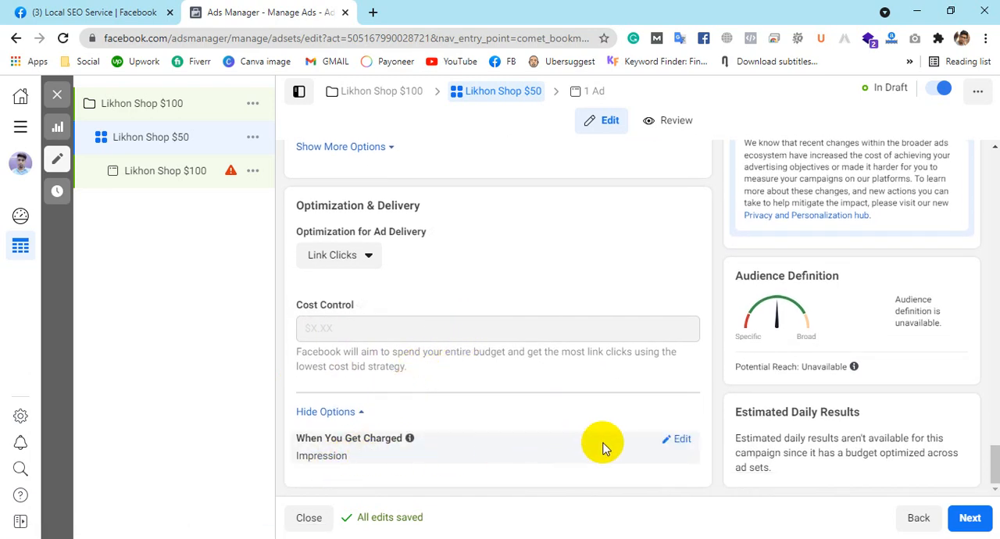
{"action": "left_click", "coordinate": [673, 439]}
{"action": "left_click", "coordinate": [549, 463]}
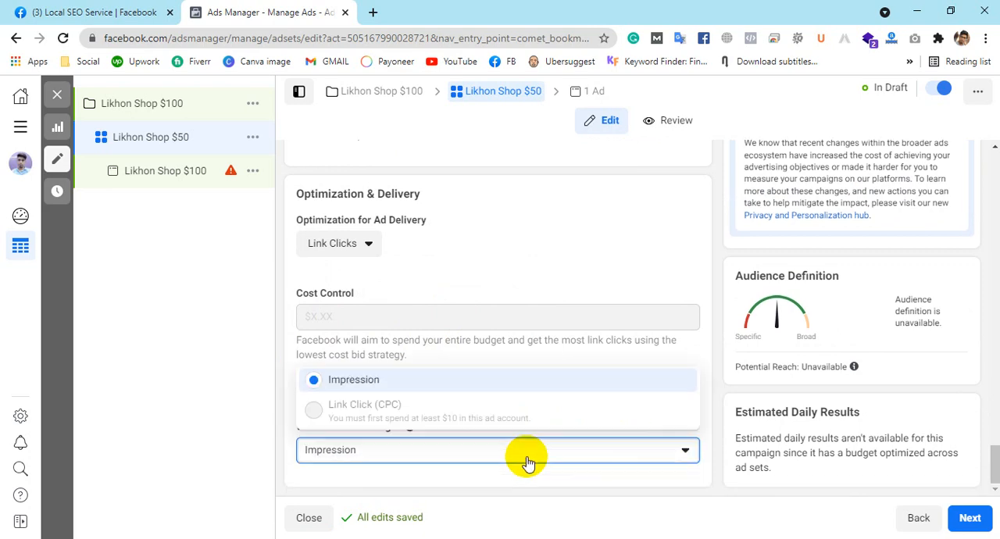
{"action": "left_click", "coordinate": [361, 382]}
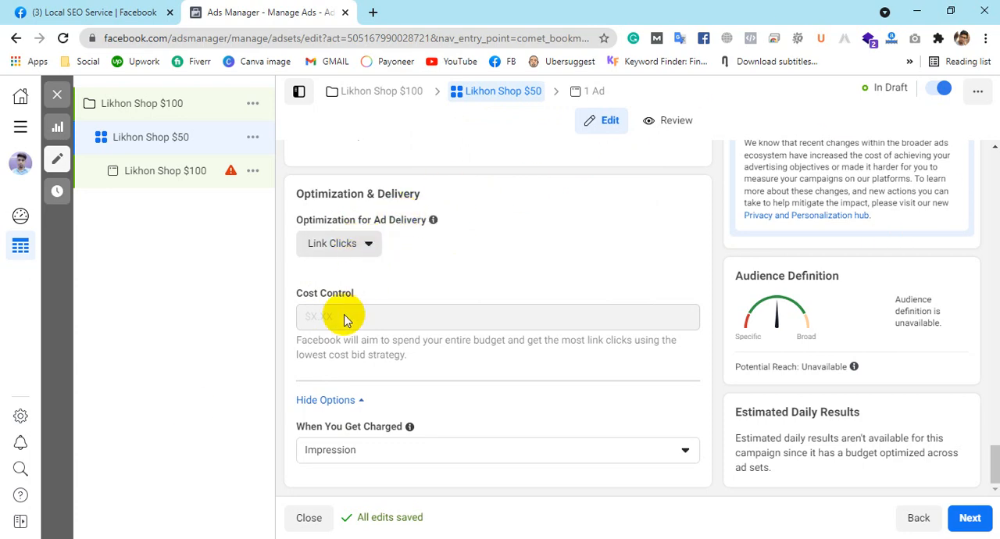
Step: Read the explanation for the Cost Control field and look back over the ad set's placement and schedule settings
{"action": "mouse_move", "coordinate": [351, 323]}
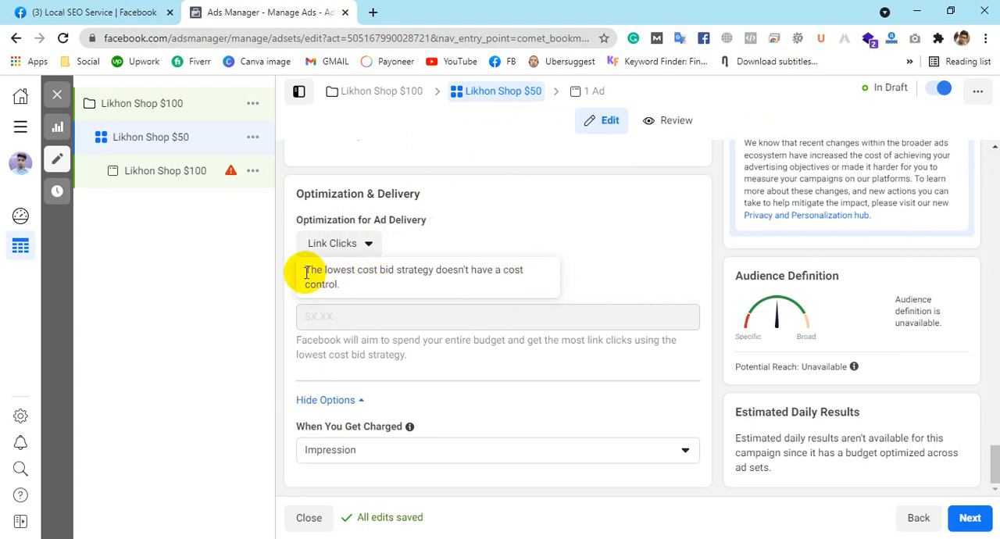
{"action": "left_click_drag", "start_coordinate": [306, 272], "coordinate": [515, 272]}
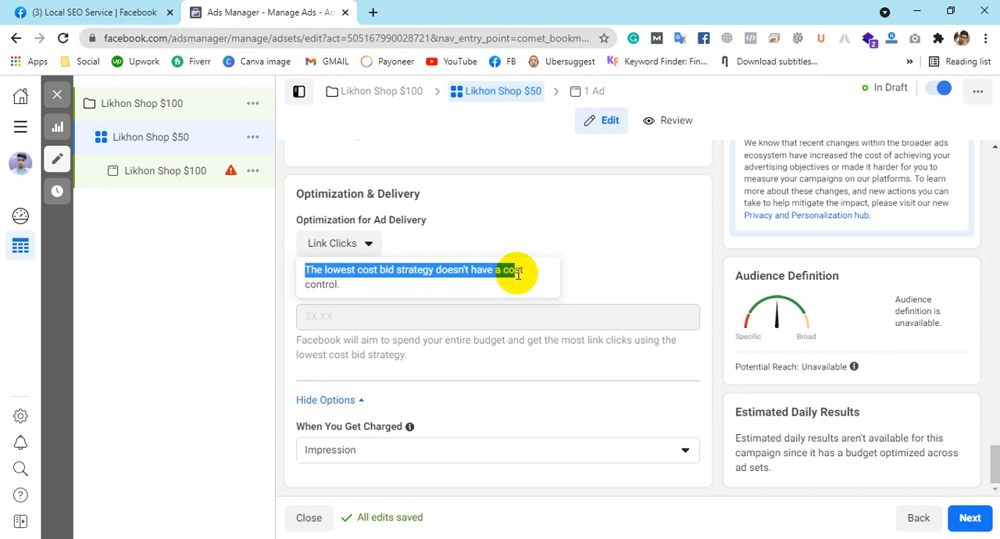
{"action": "left_click", "coordinate": [499, 325]}
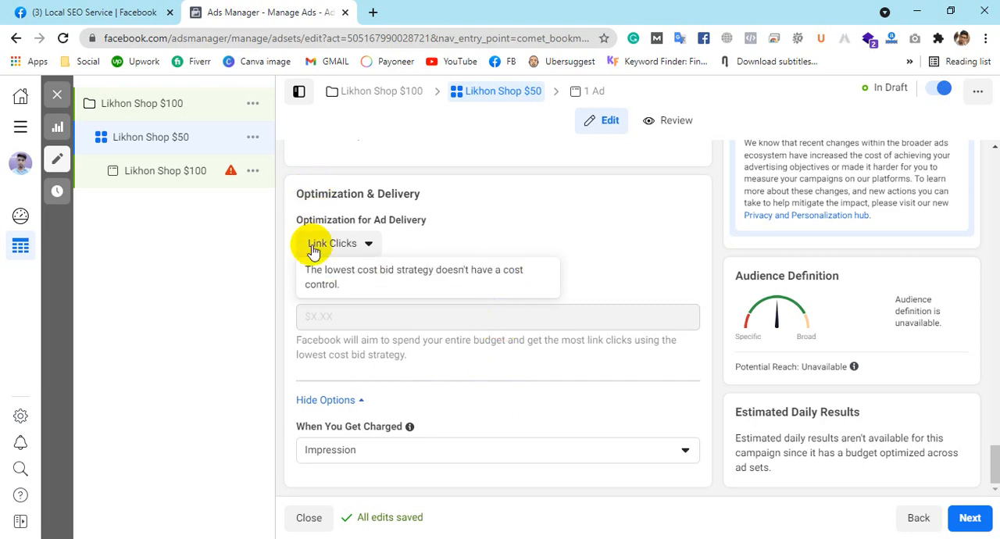
{"action": "mouse_move", "coordinate": [370, 313]}
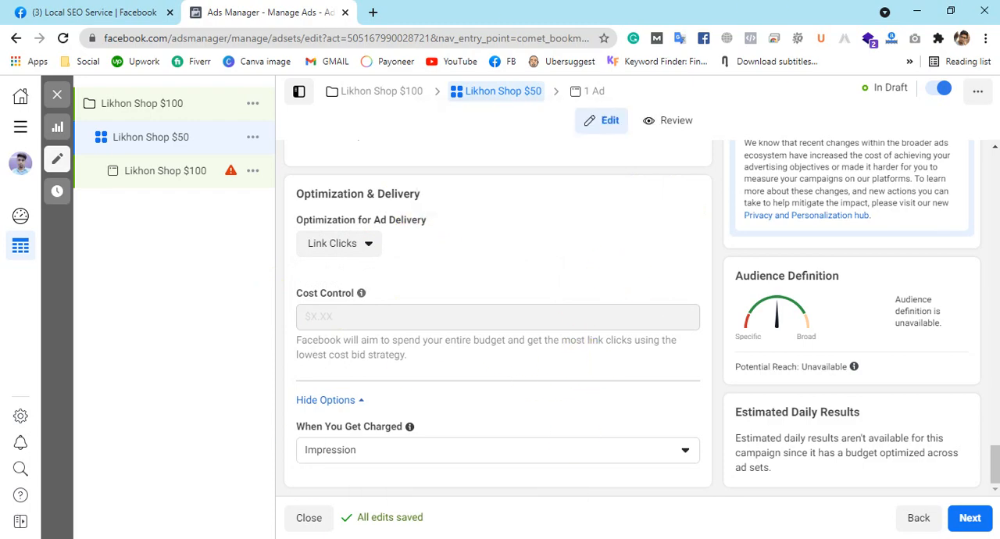
{"action": "scroll", "coordinate": [571, 246], "scroll_direction": "up", "scroll_amount": 6}
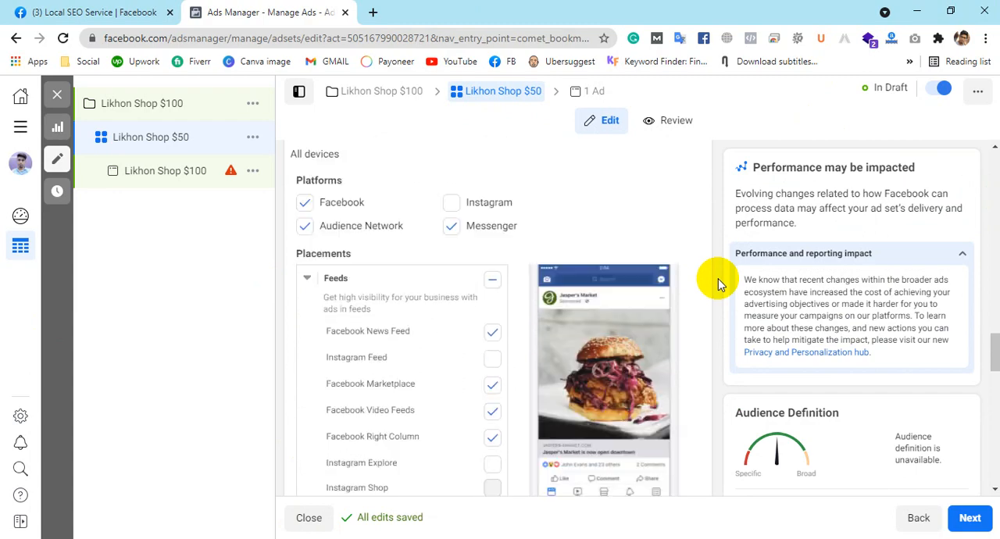
{"action": "scroll", "coordinate": [717, 278], "scroll_direction": "up", "scroll_amount": 10}
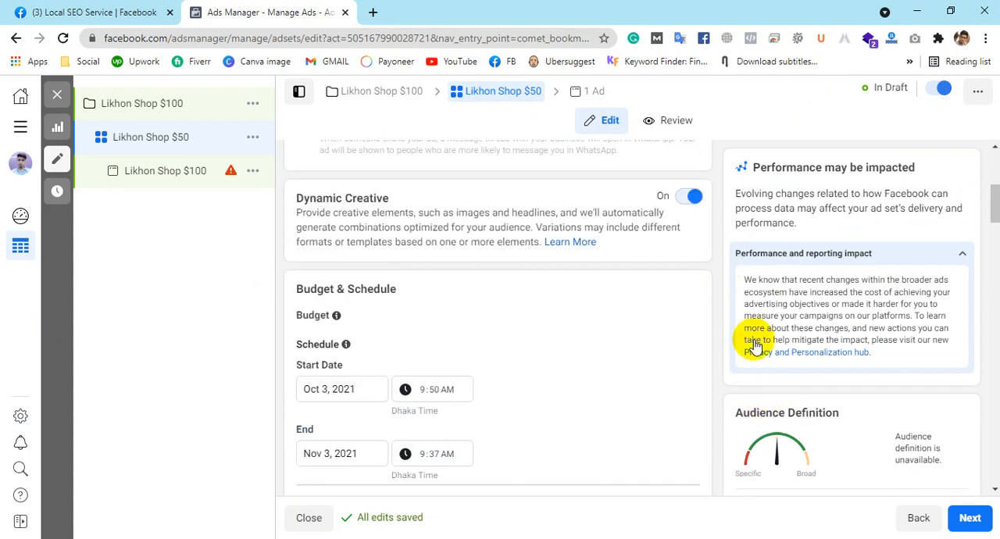
{"action": "scroll", "coordinate": [569, 312], "scroll_direction": "up", "scroll_amount": 5}
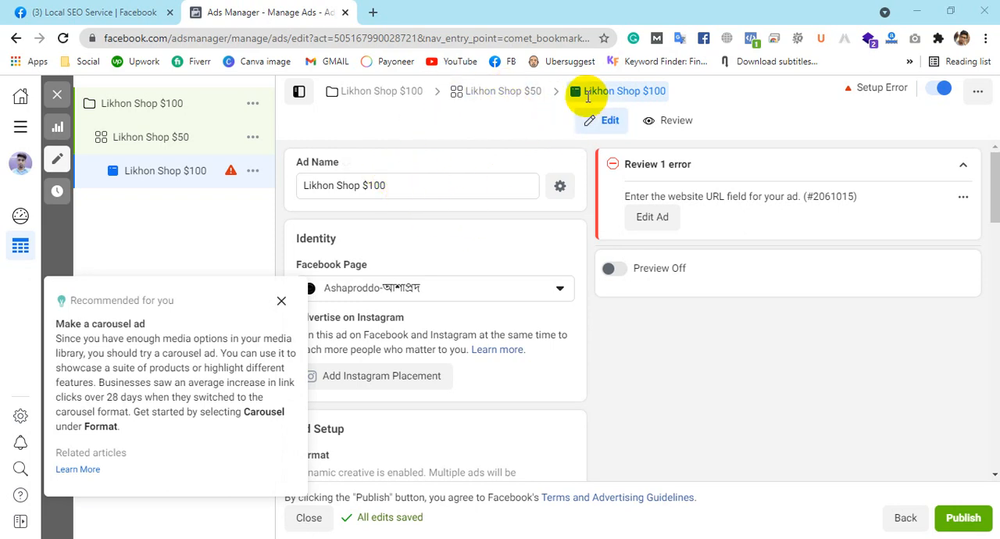
Step: Rename the ad as Likhon Shop $50
{"action": "left_click", "coordinate": [405, 189]}
{"action": "key", "text": "BackSpace"}
{"action": "key", "text": "BackSpace"}
{"action": "key", "text": "BackSpace"}
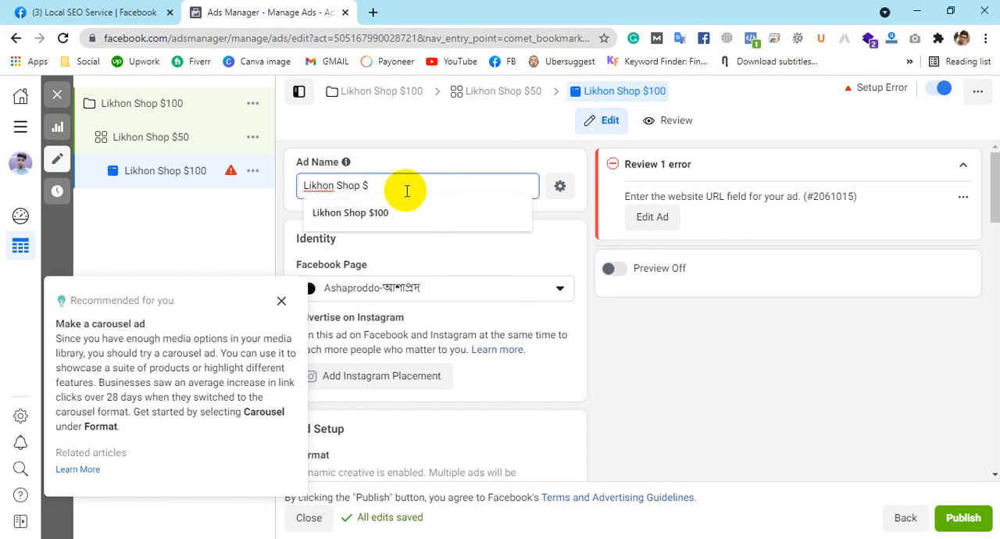
{"action": "type", "text": "50"}
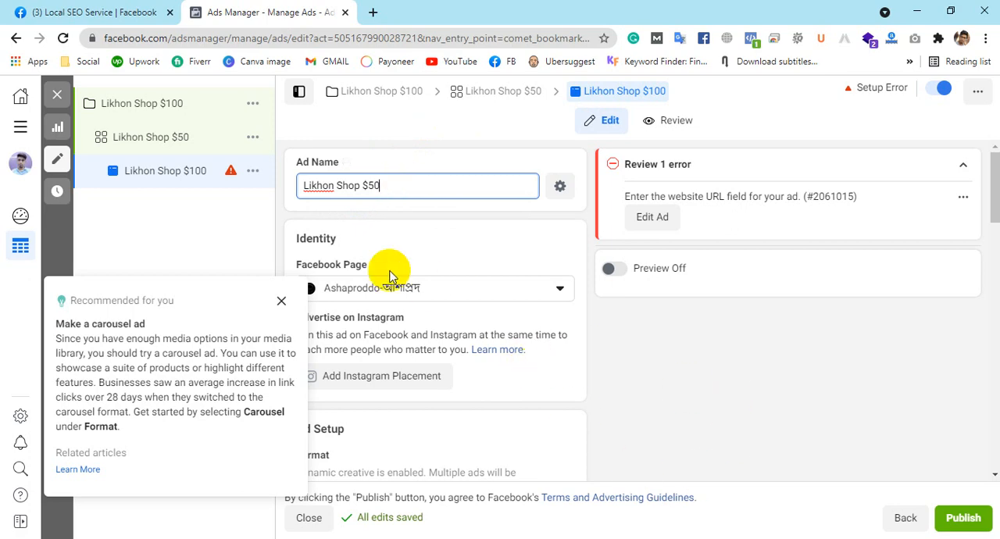
Step: Set the ad's Facebook Page to Local SEO Services
{"action": "left_click", "coordinate": [310, 290]}
{"action": "left_click", "coordinate": [414, 288]}
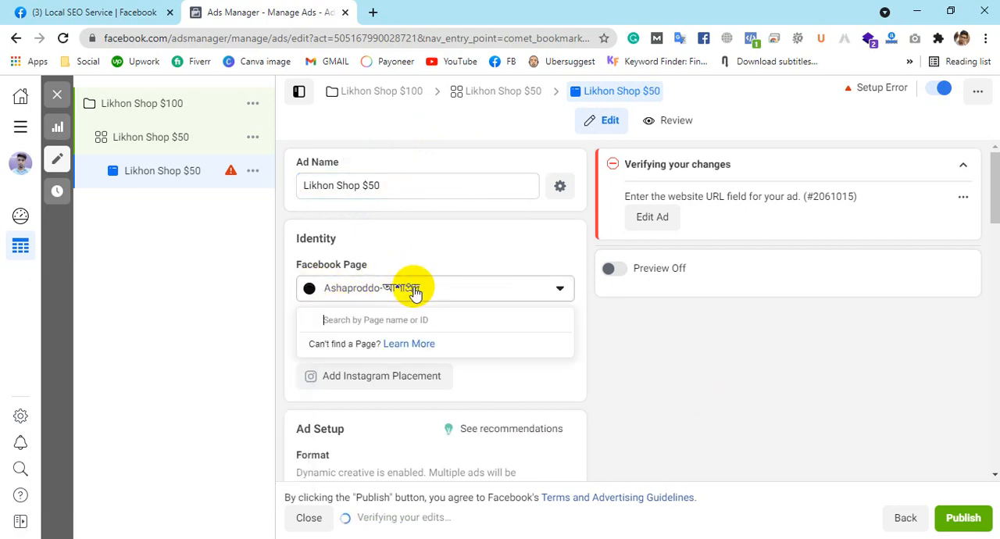
{"action": "left_click", "coordinate": [388, 349]}
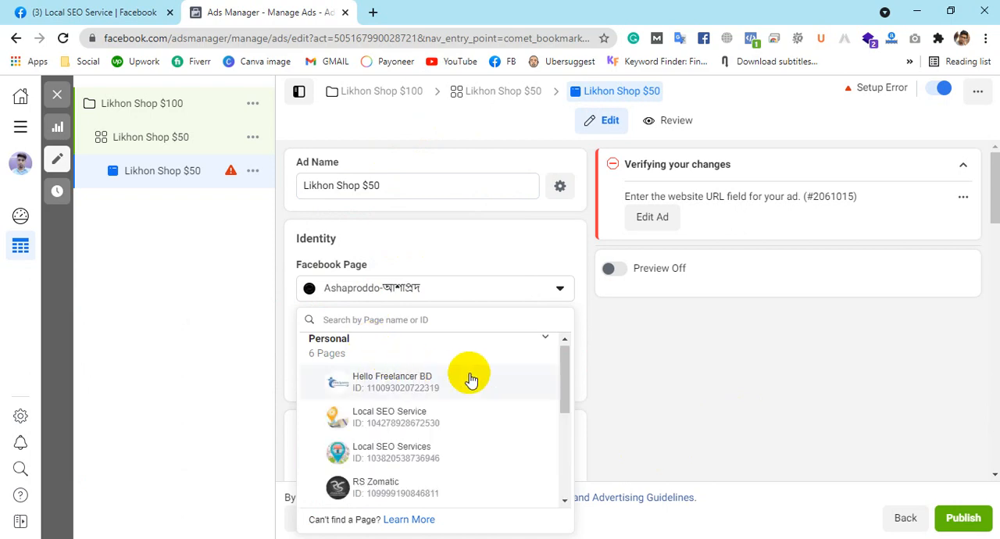
{"action": "scroll", "coordinate": [349, 437], "scroll_direction": "down", "scroll_amount": 2}
{"action": "scroll", "coordinate": [419, 380], "scroll_direction": "up", "scroll_amount": 4}
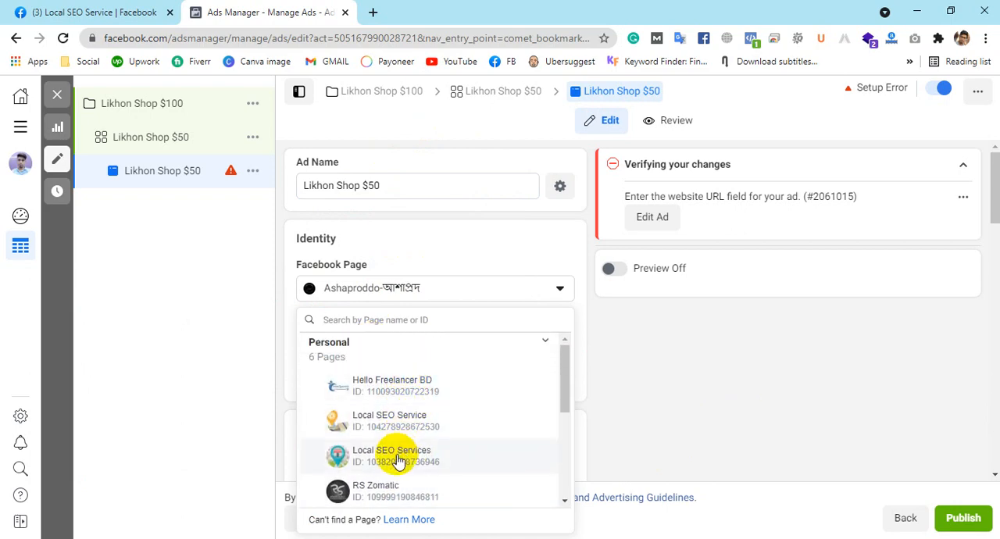
{"action": "left_click", "coordinate": [398, 460]}
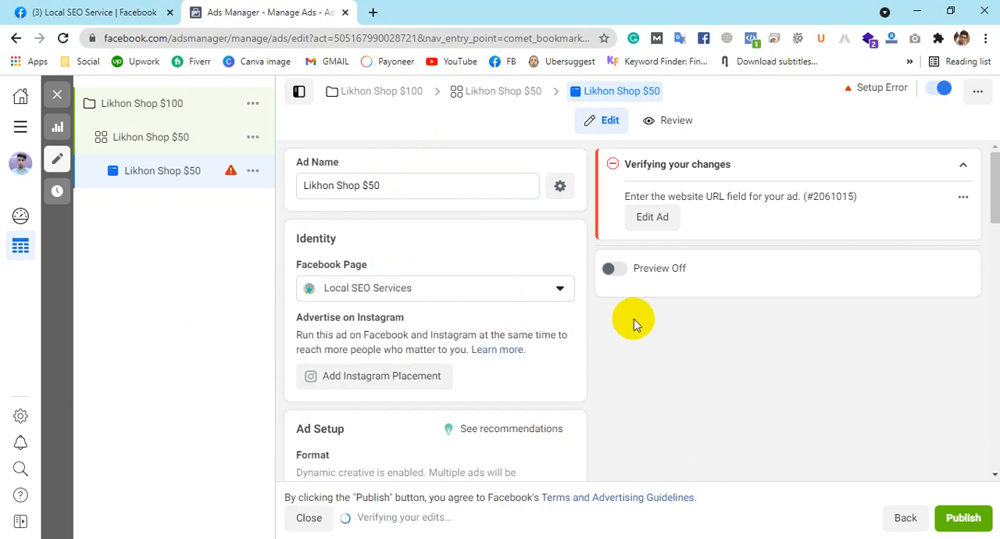
Step: Set the ad format to Carousel
{"action": "scroll", "coordinate": [633, 319], "scroll_direction": "down", "scroll_amount": 4}
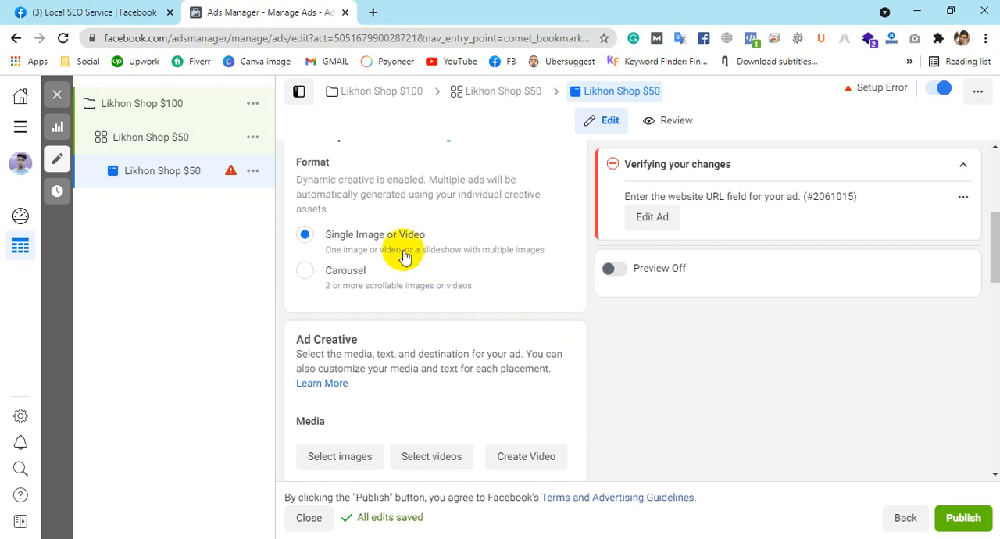
{"action": "left_click", "coordinate": [310, 279]}
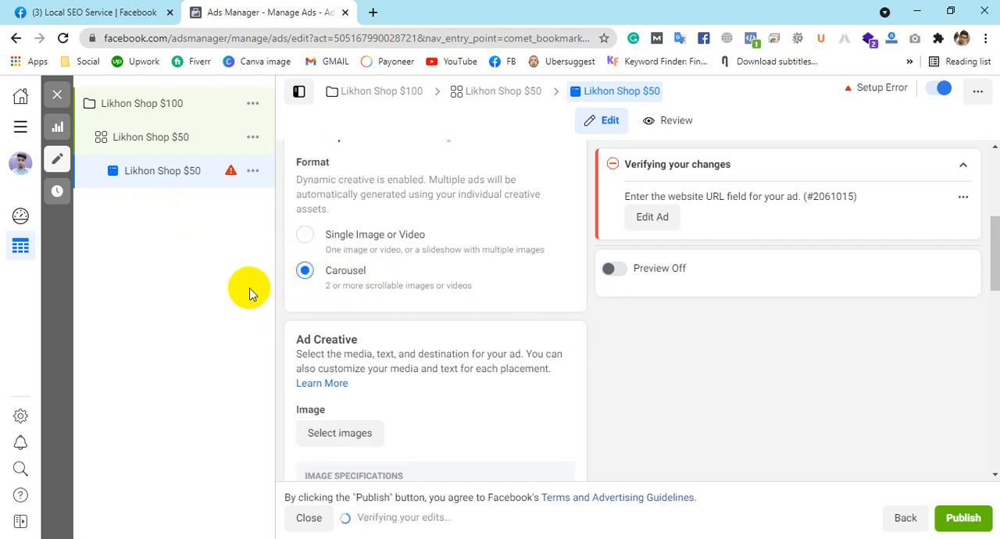
Step: Look into the ad creative's image selection and read the recommended image size and ratio
{"action": "scroll", "coordinate": [381, 342], "scroll_direction": "down", "scroll_amount": 2}
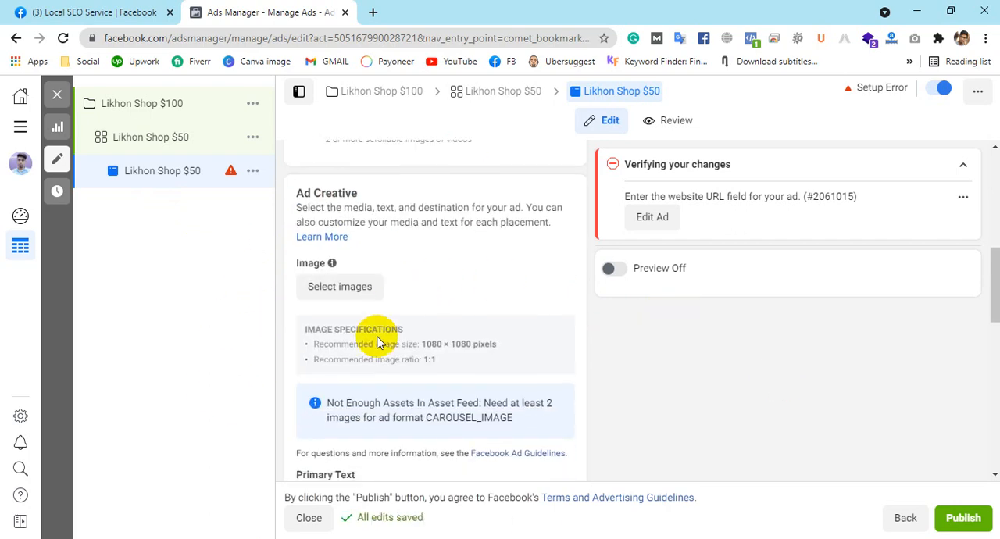
{"action": "left_click", "coordinate": [323, 287]}
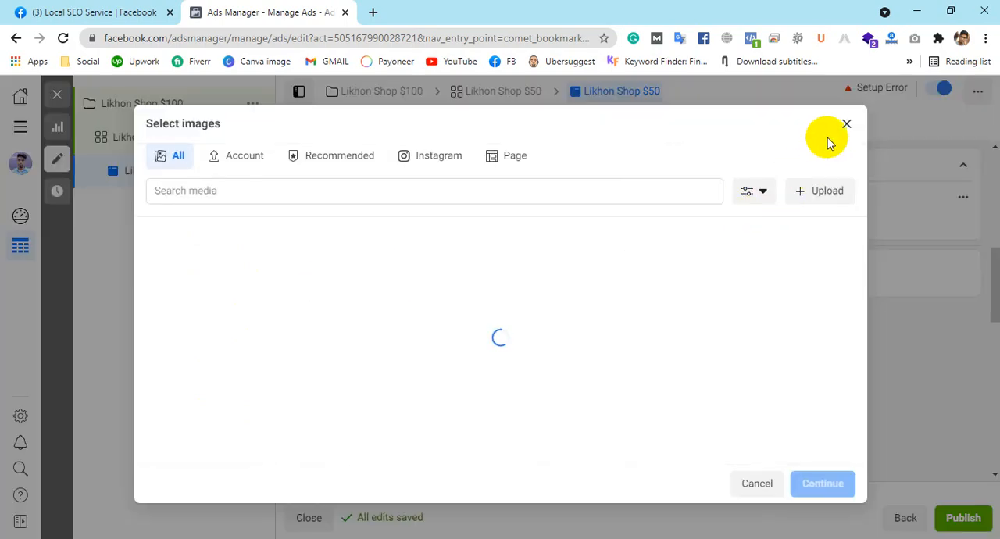
{"action": "left_click", "coordinate": [846, 124]}
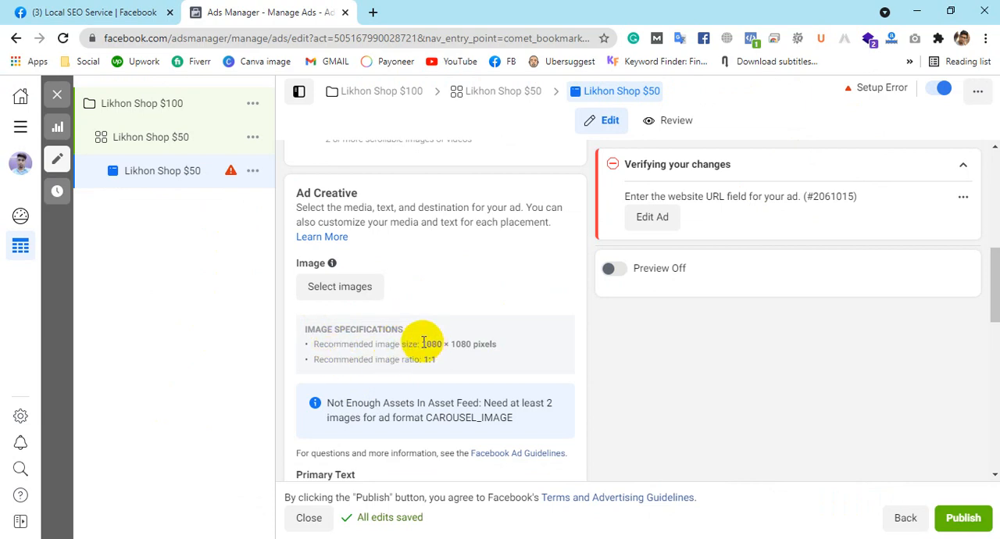
{"action": "left_click_drag", "start_coordinate": [423, 342], "coordinate": [501, 351]}
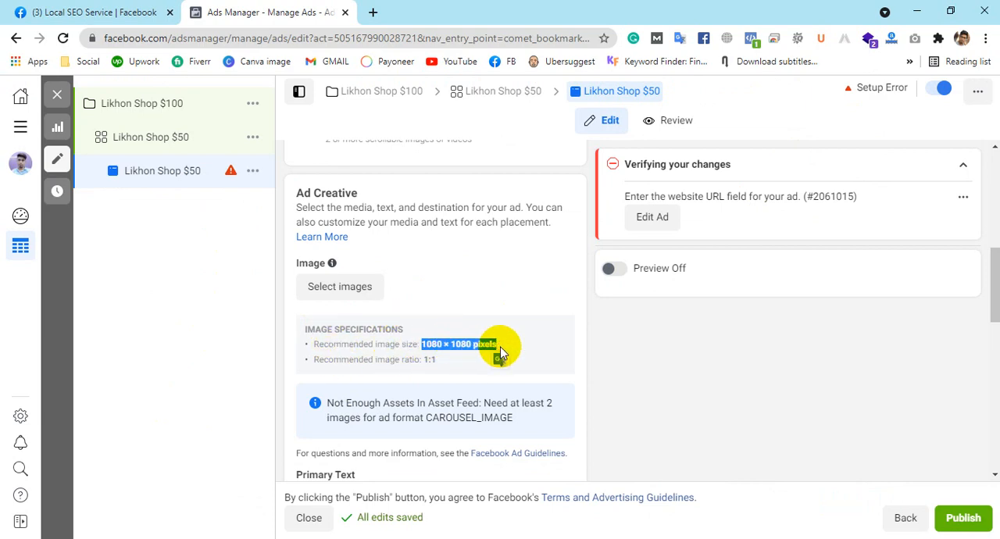
{"action": "left_click_drag", "start_coordinate": [415, 360], "coordinate": [443, 367]}
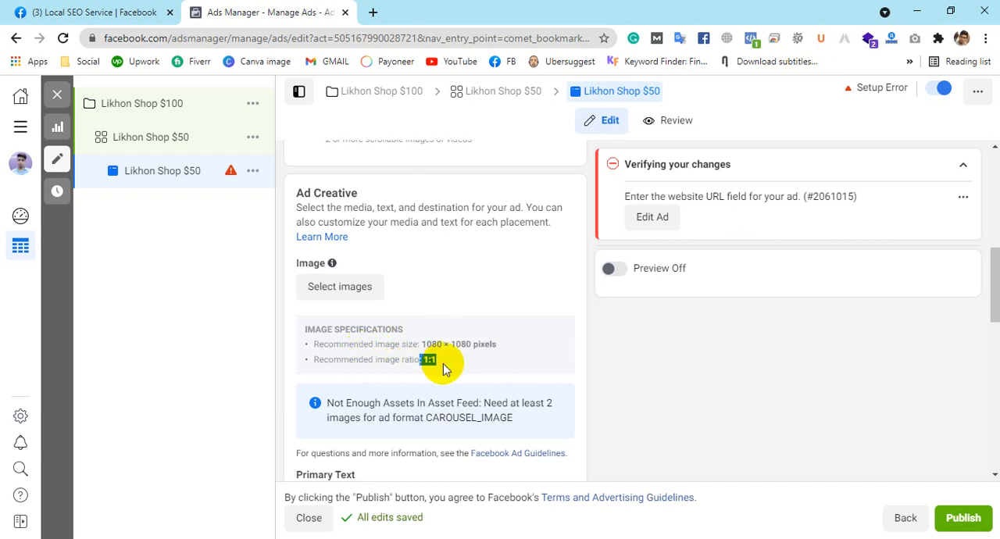
{"action": "left_click_drag", "start_coordinate": [436, 359], "coordinate": [423, 346]}
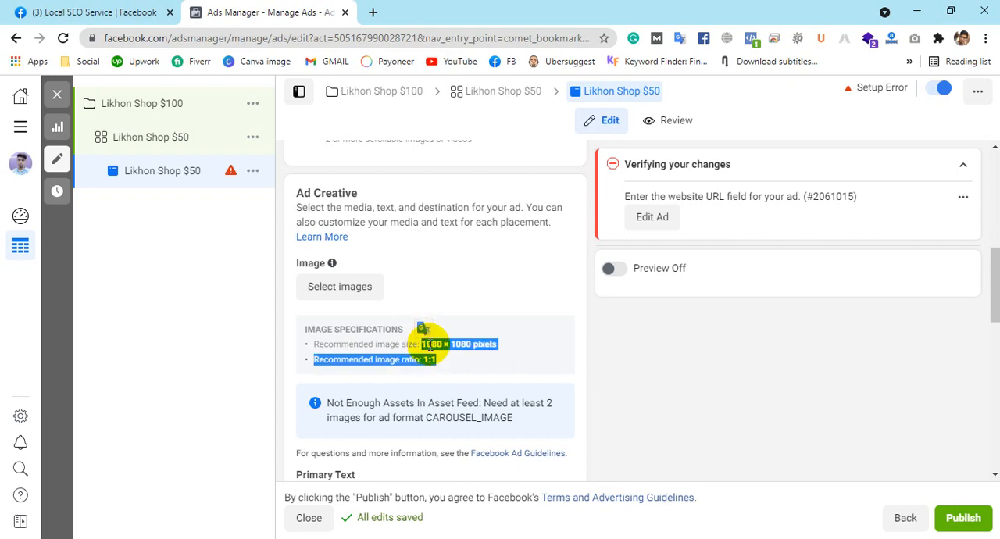
Step: Upload lap 2.jpg and lap 3.jpg from the Desktop to the account images and add Laptop 1.jpg to the carousel
{"action": "left_click", "coordinate": [363, 286]}
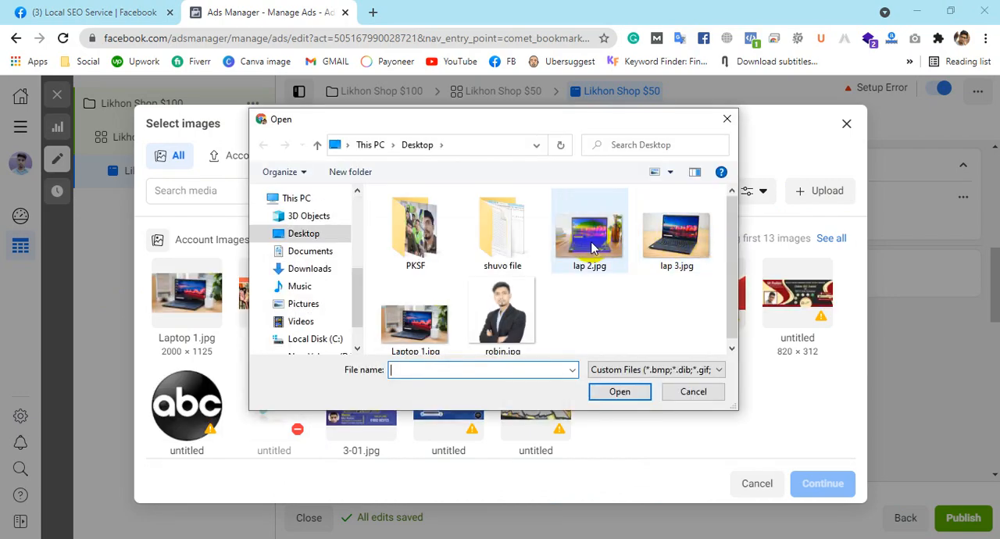
{"action": "left_click", "coordinate": [593, 239]}
{"action": "left_click", "coordinate": [676, 249], "text": "ctrl"}
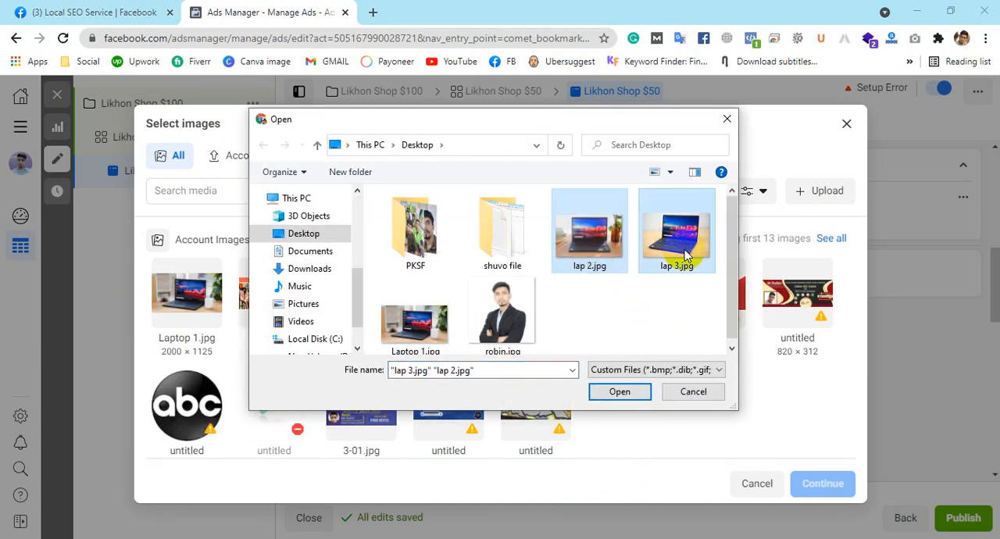
{"action": "left_click", "coordinate": [620, 391]}
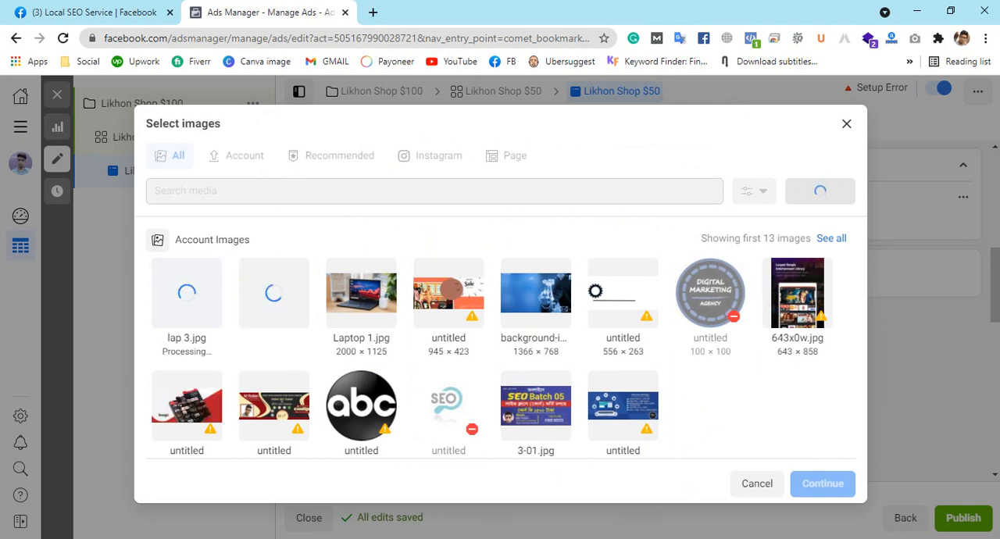
{"action": "left_click", "coordinate": [370, 332]}
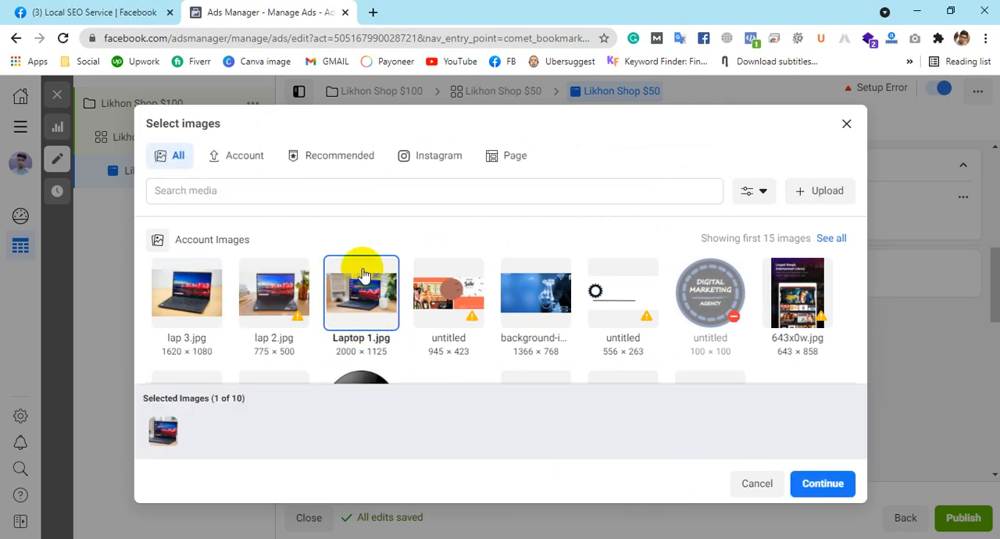
{"action": "left_click", "coordinate": [842, 477]}
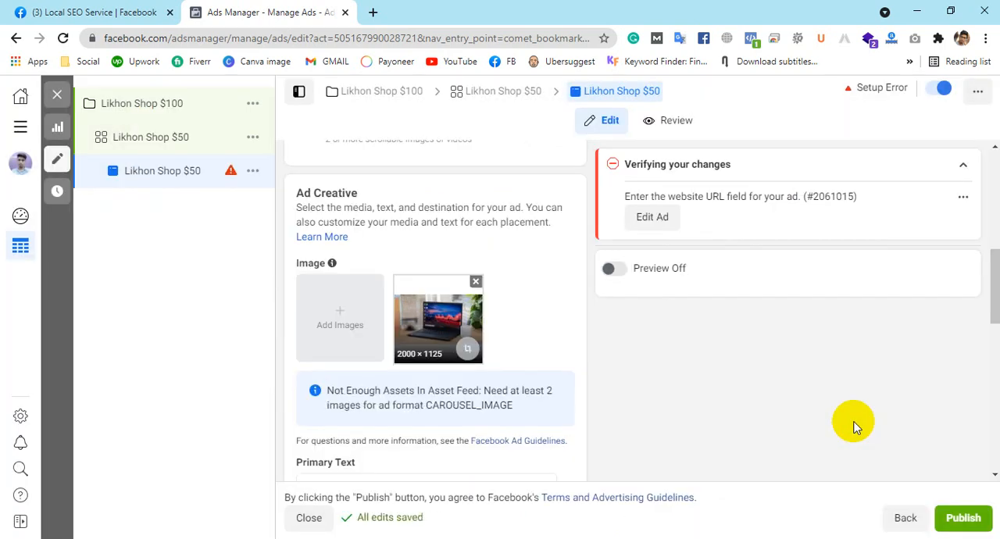
Step: Reopen the image selection, deselect and reselect Laptop 1.jpg, and look over the ratio, height and width filters
{"action": "left_click", "coordinate": [355, 335]}
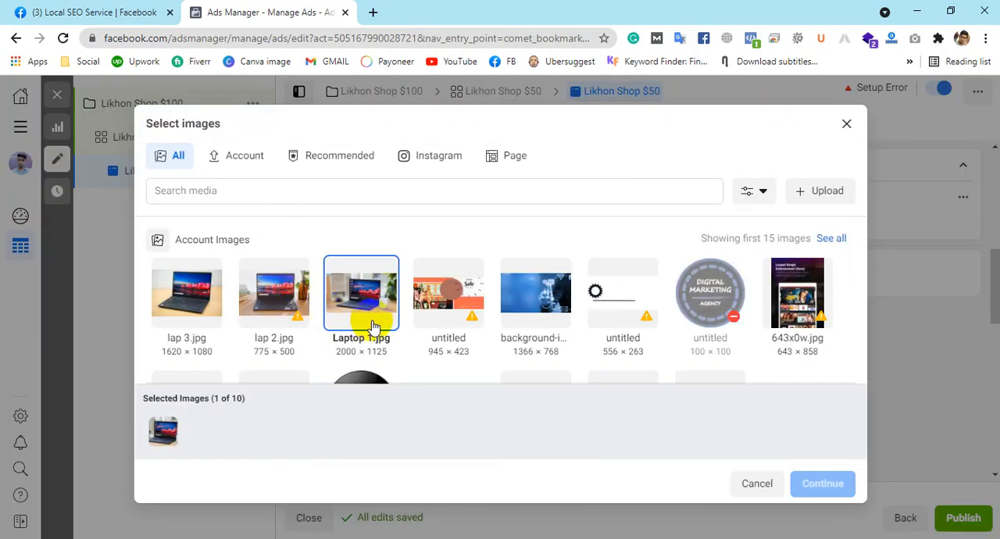
{"action": "right_click", "coordinate": [364, 304]}
{"action": "left_click", "coordinate": [360, 305]}
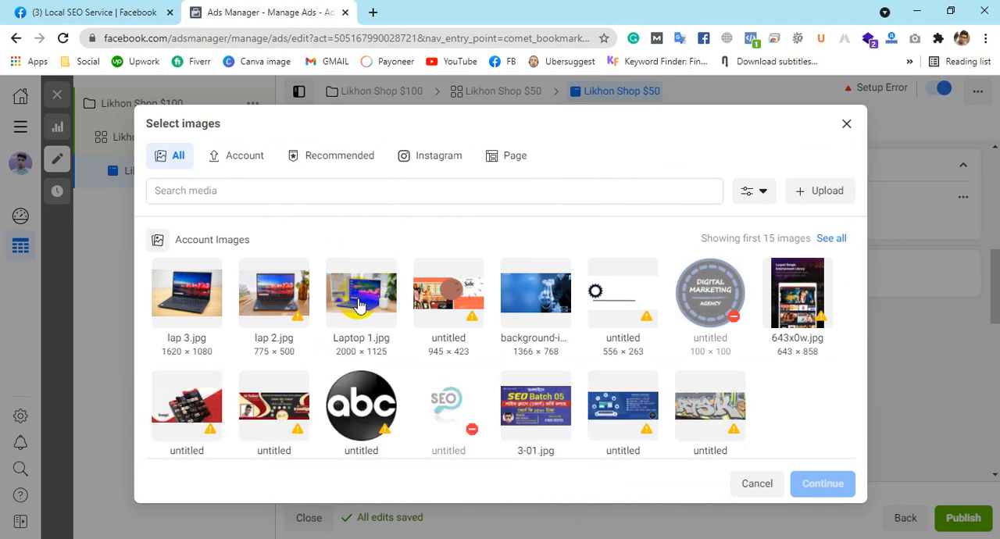
{"action": "left_click", "coordinate": [359, 305]}
{"action": "mouse_move", "coordinate": [628, 336]}
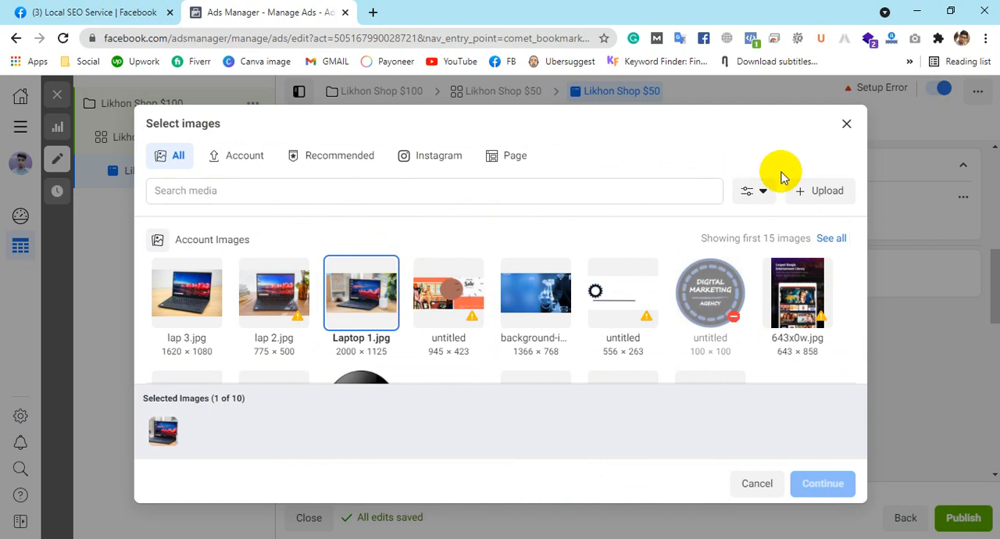
{"action": "left_click", "coordinate": [764, 192]}
{"action": "scroll", "coordinate": [656, 269], "scroll_direction": "down", "scroll_amount": 1}
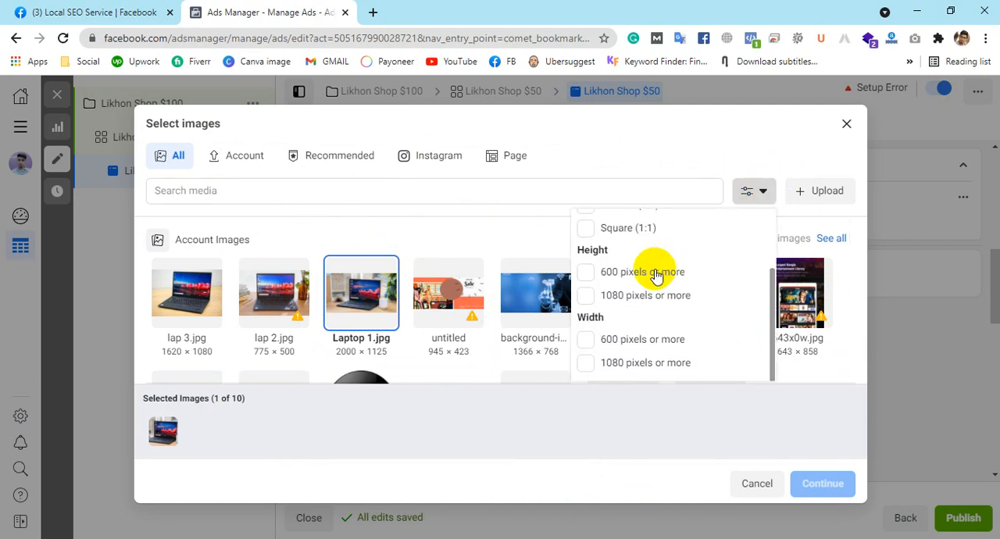
{"action": "scroll", "coordinate": [656, 278], "scroll_direction": "up", "scroll_amount": 2}
{"action": "left_click", "coordinate": [754, 190]}
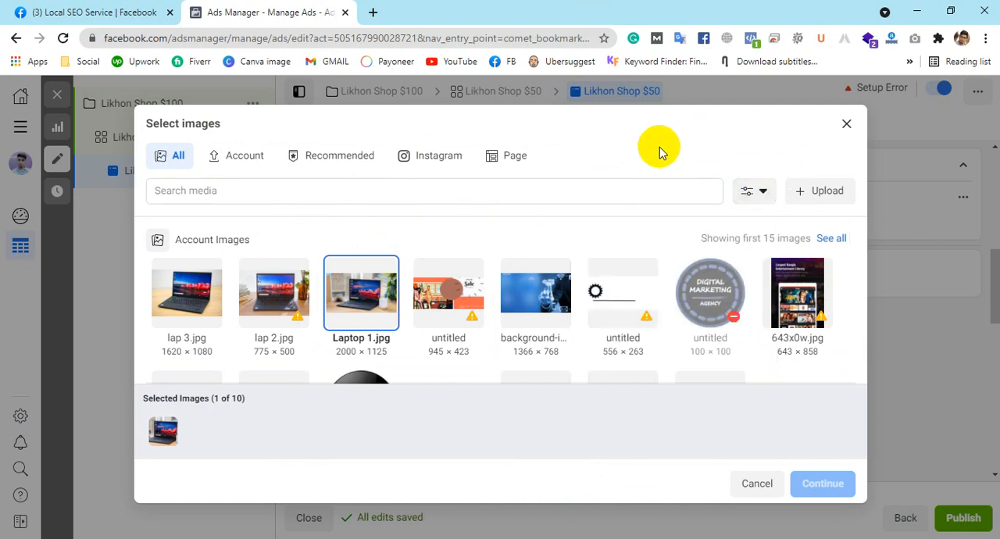
Step: Add lap 3.jpg and lap 2.jpg to the carousel images
{"action": "left_click", "coordinate": [168, 287]}
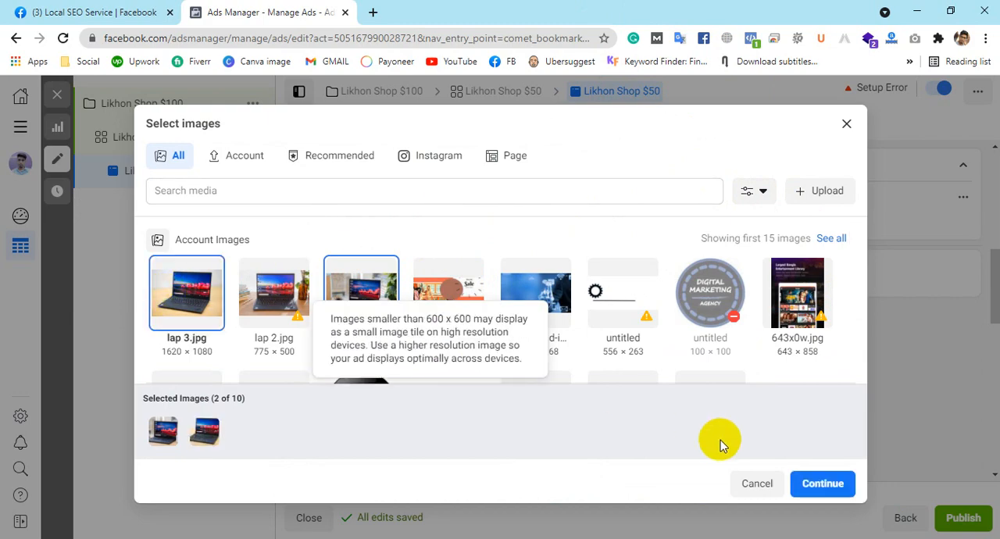
{"action": "left_click", "coordinate": [814, 485]}
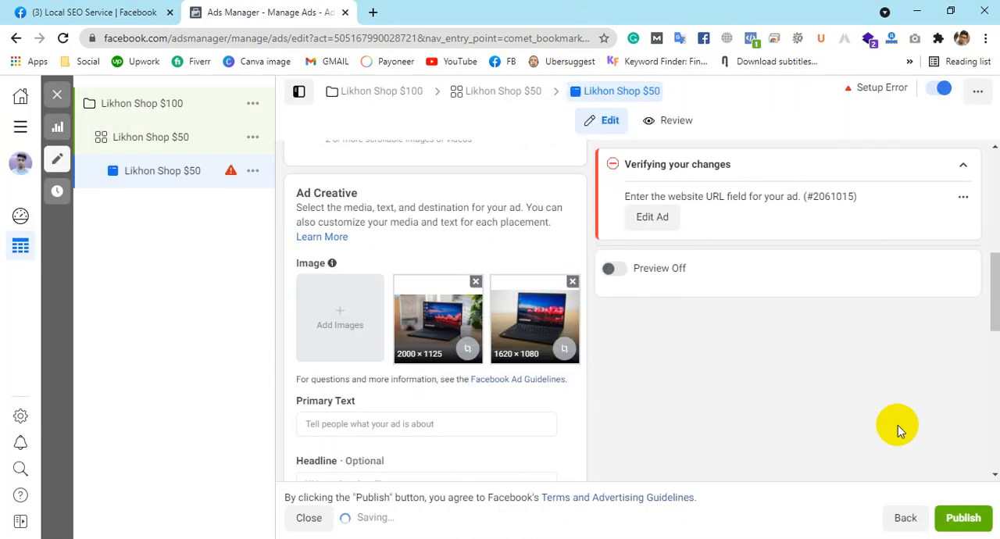
{"action": "left_click", "coordinate": [340, 320]}
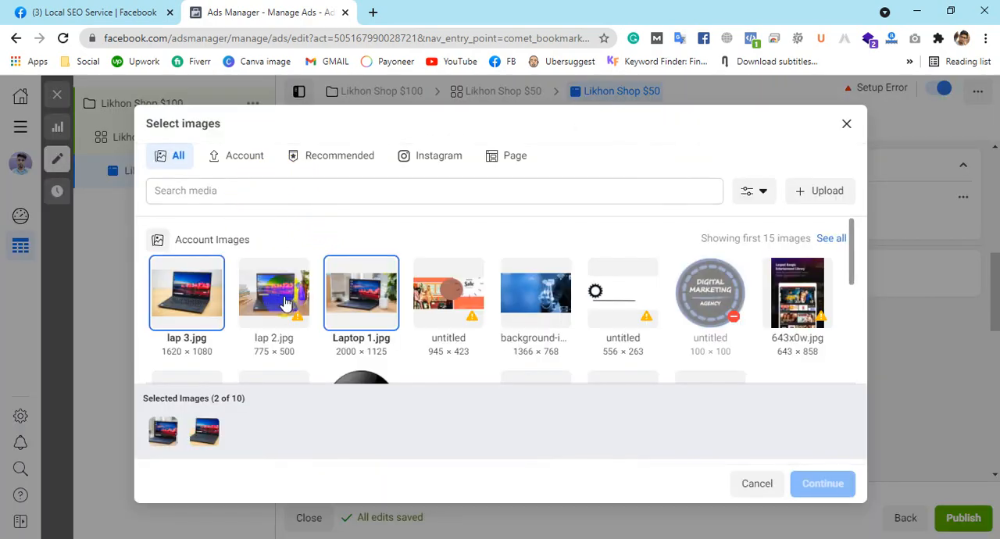
{"action": "left_click", "coordinate": [287, 303]}
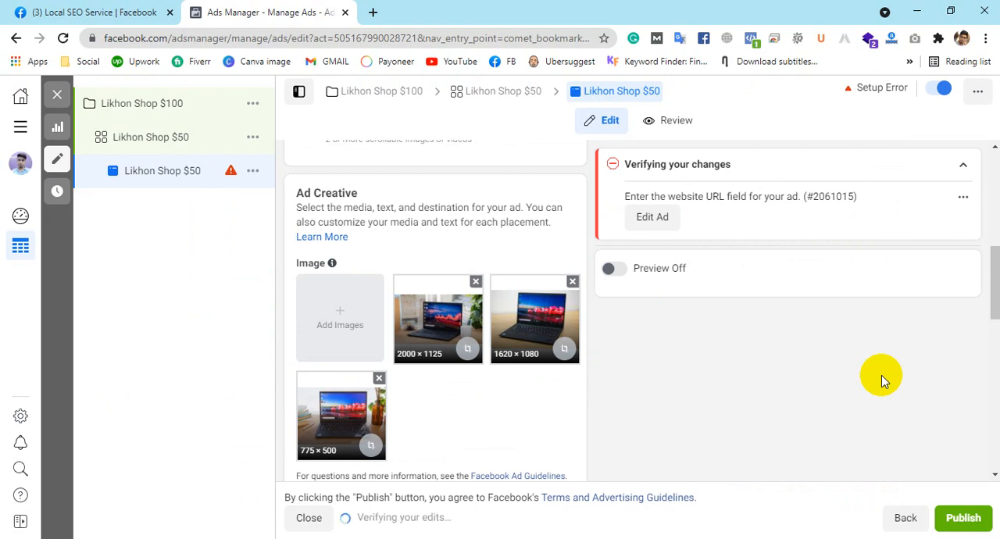
Step: Add the blue 1366 × 768 background image from the account images as the fourth carousel image
{"action": "left_click", "coordinate": [325, 331]}
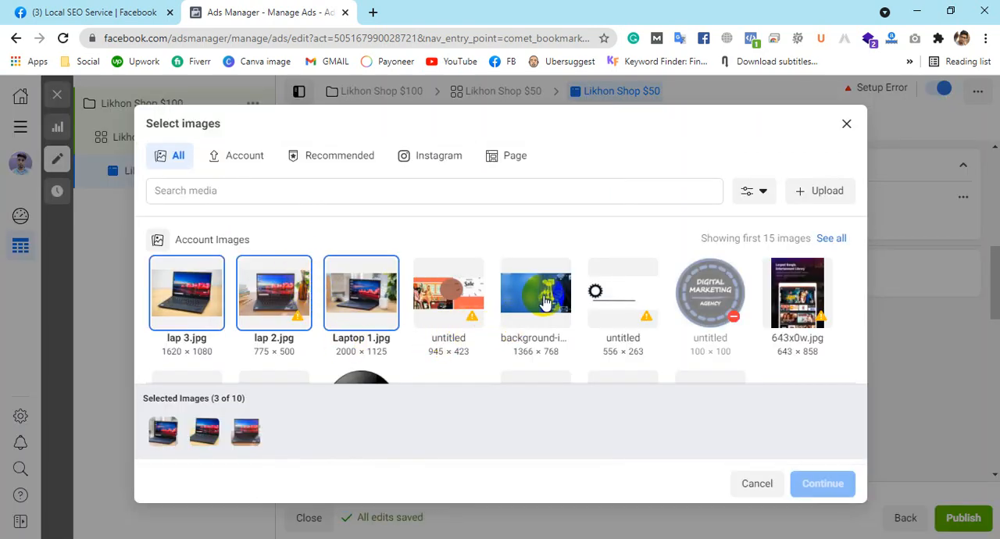
{"action": "left_click", "coordinate": [535, 295]}
{"action": "left_click", "coordinate": [848, 484]}
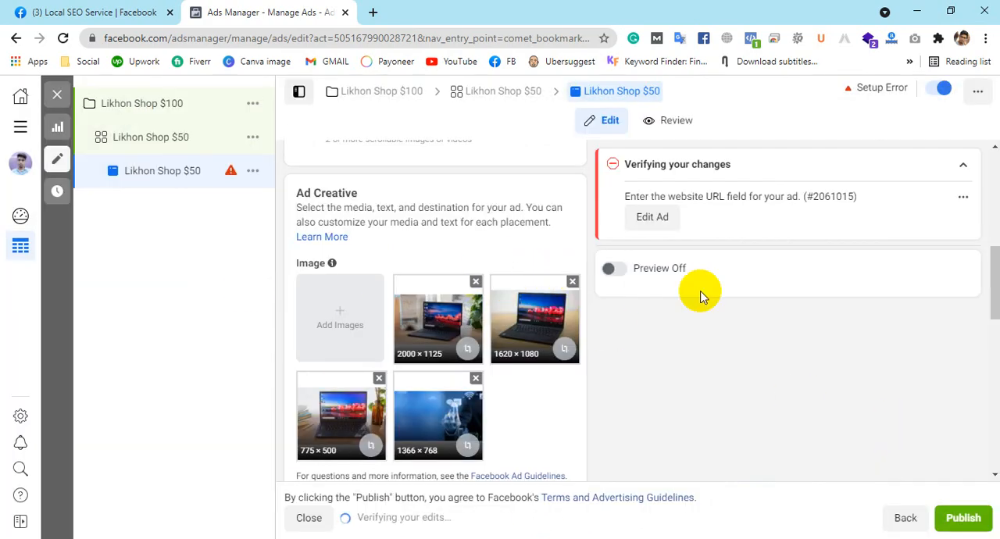
{"action": "left_click", "coordinate": [625, 279]}
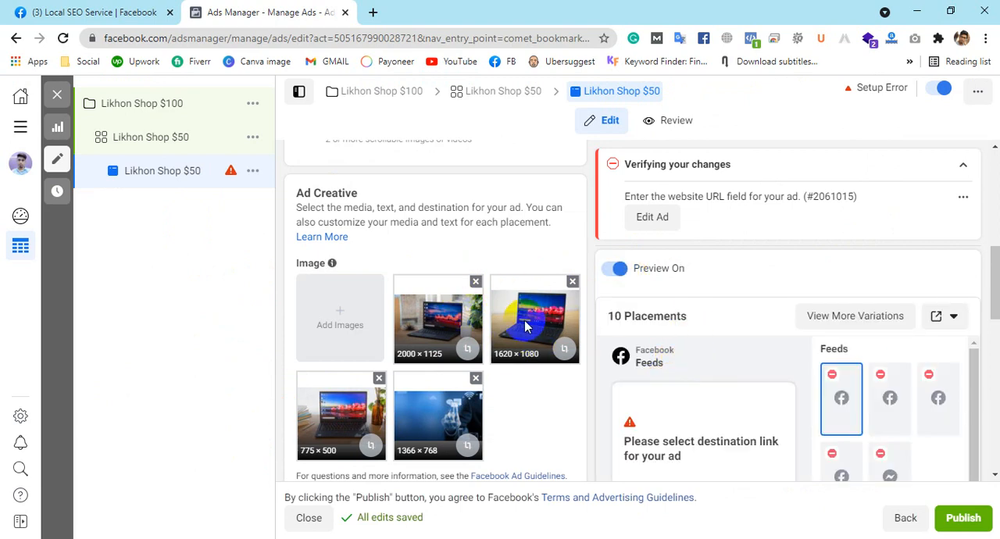
{"action": "scroll", "coordinate": [396, 250], "scroll_direction": "down", "scroll_amount": 3}
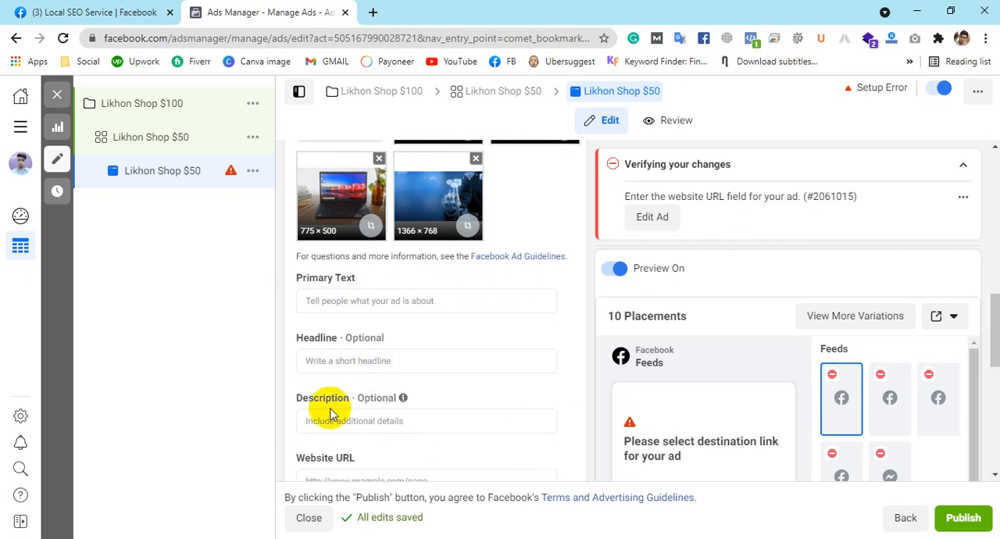
{"action": "scroll", "coordinate": [430, 370], "scroll_direction": "down", "scroll_amount": 2}
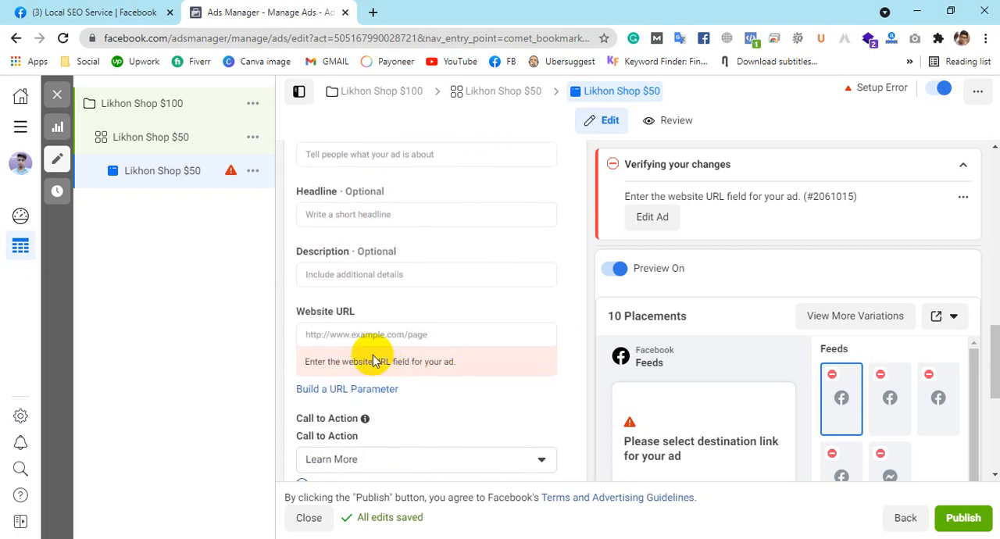
{"action": "left_click", "coordinate": [484, 336]}
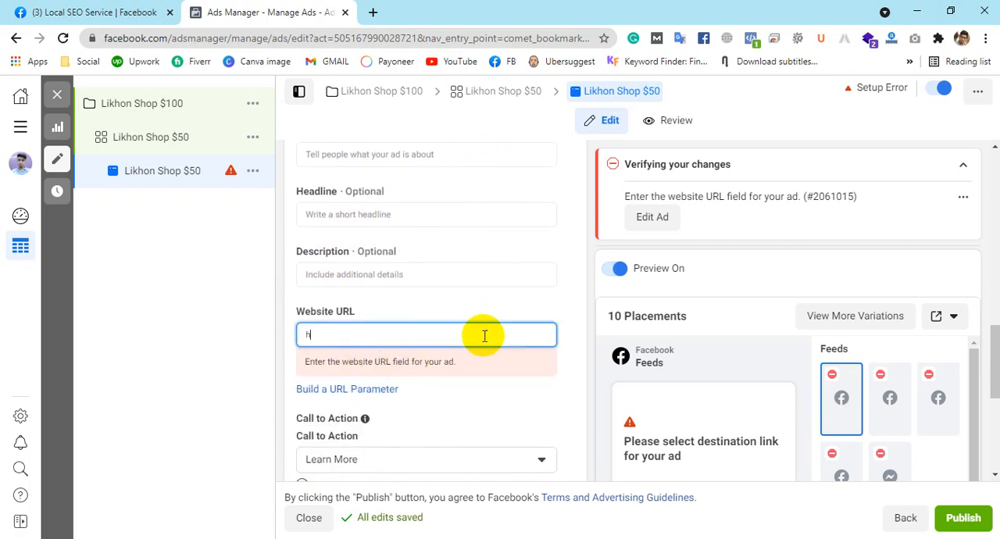
{"action": "type", "text": "https:"}
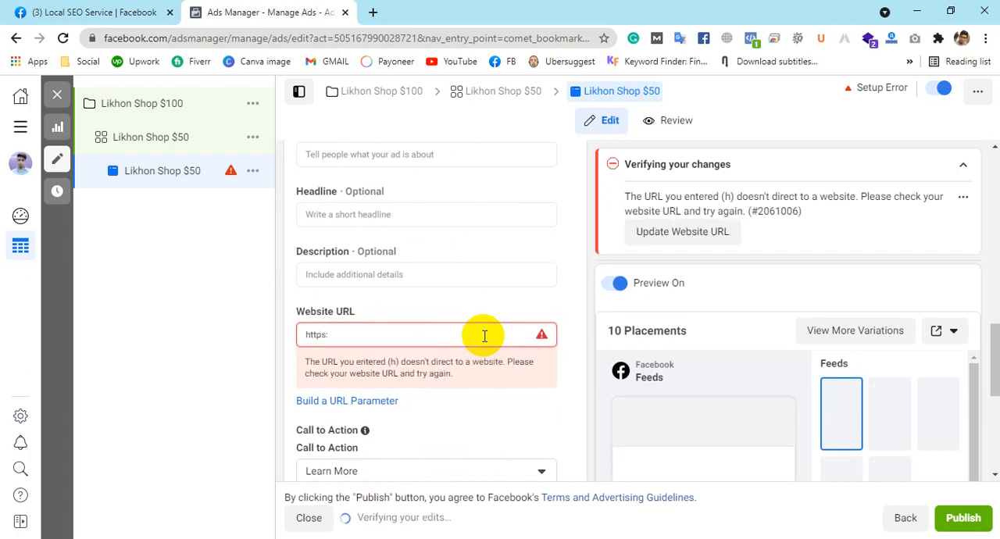
{"action": "type", "text": "//"}
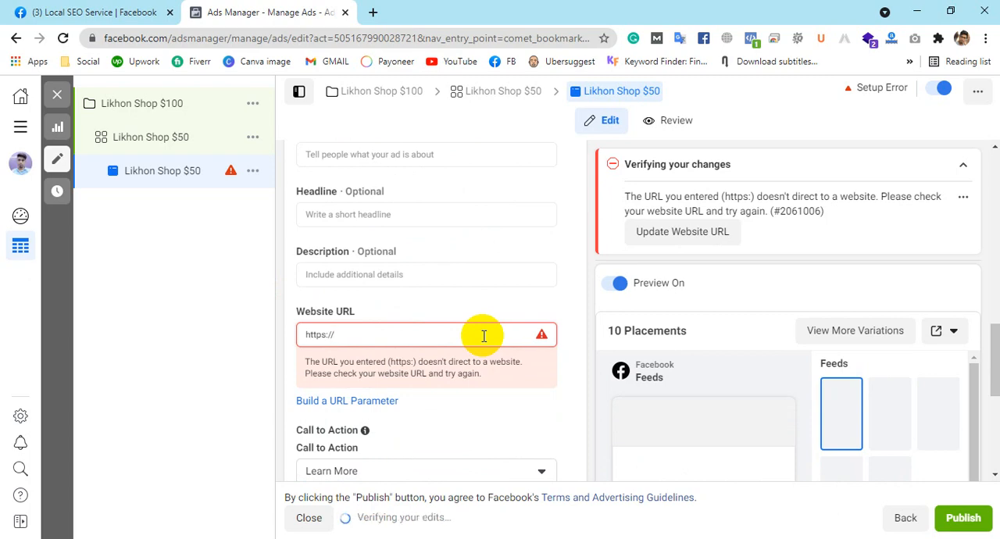
{"action": "type", "text": "m"}
Step: View the next carousel card in the Facebook Feeds preview of the ad
{"action": "scroll", "coordinate": [773, 350], "scroll_direction": "down", "scroll_amount": 4}
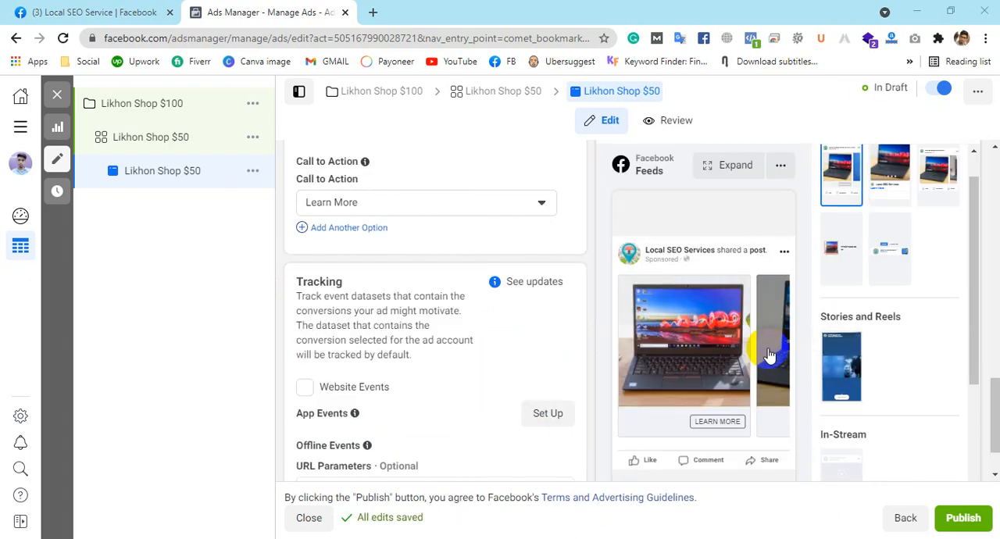
{"action": "left_click", "coordinate": [774, 349]}
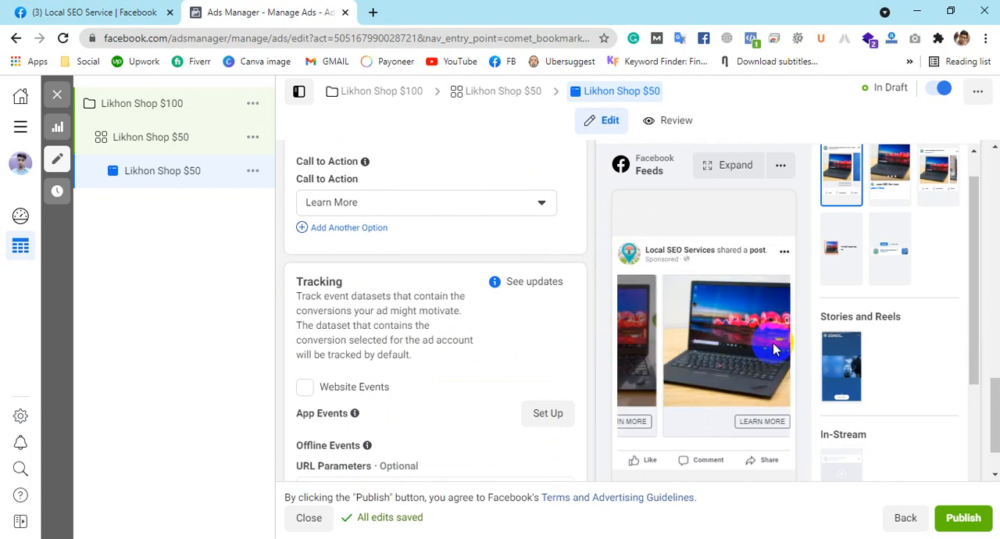
Step: Browse the carousel cards in the Facebook Feeds preview through to the last one and back to the first
{"action": "left_click", "coordinate": [780, 358]}
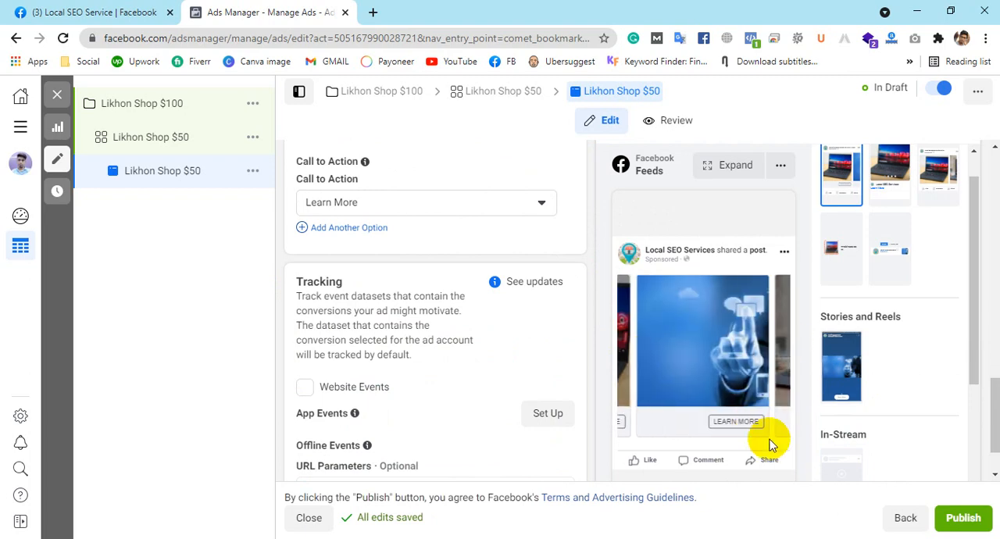
{"action": "left_click", "coordinate": [779, 368]}
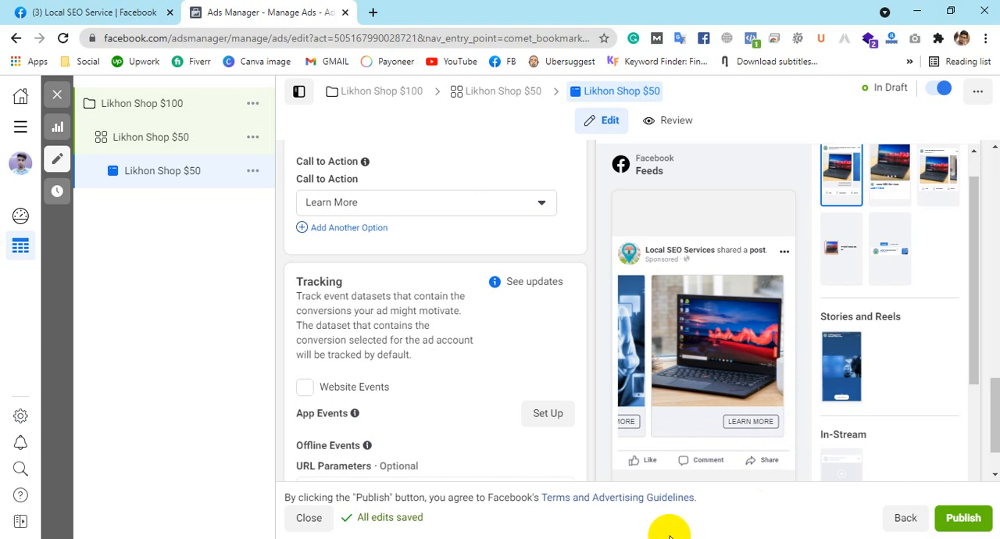
{"action": "left_click", "coordinate": [652, 368]}
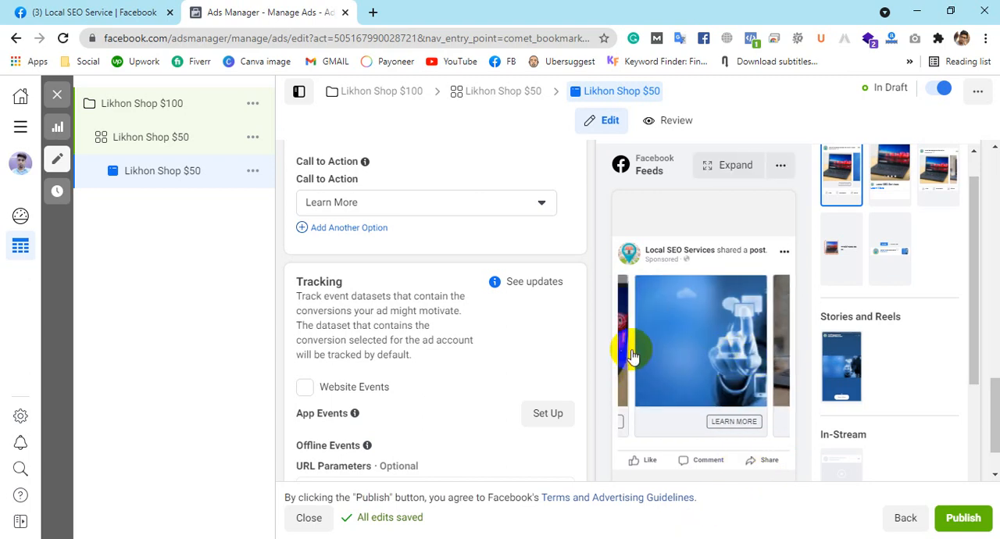
{"action": "left_click", "coordinate": [627, 356]}
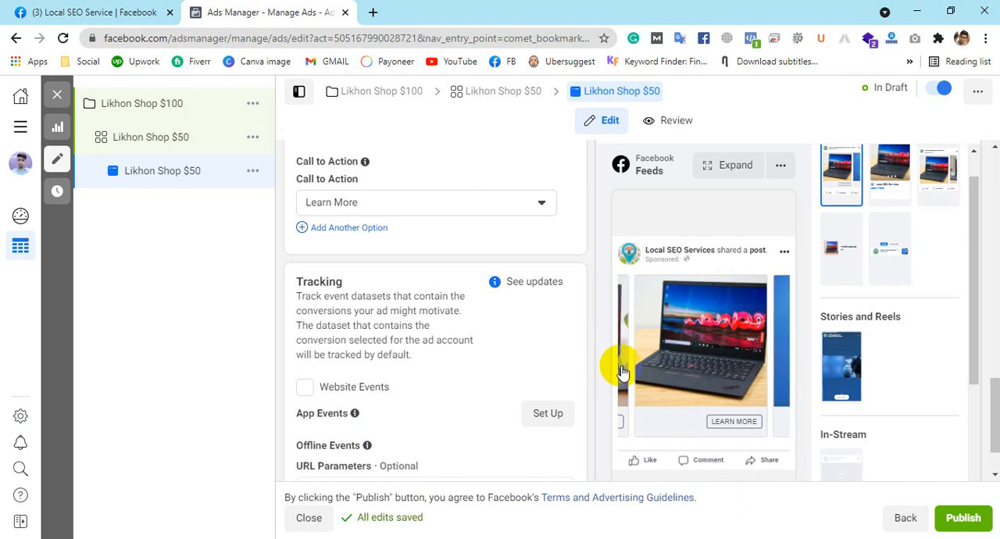
{"action": "left_click", "coordinate": [621, 363]}
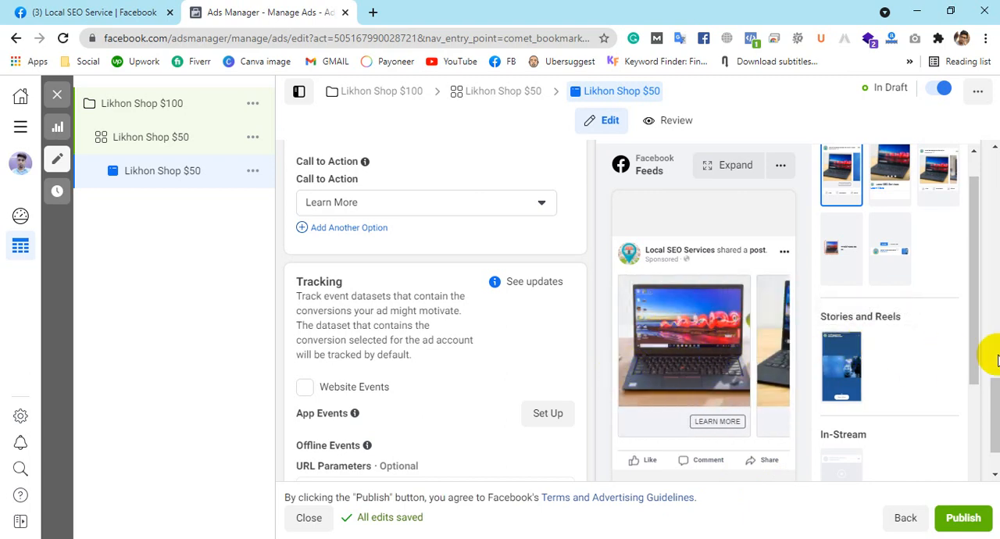
{"action": "scroll", "coordinate": [993, 350], "scroll_direction": "up", "scroll_amount": 4}
{"action": "scroll", "coordinate": [994, 350], "scroll_direction": "up", "scroll_amount": 1}
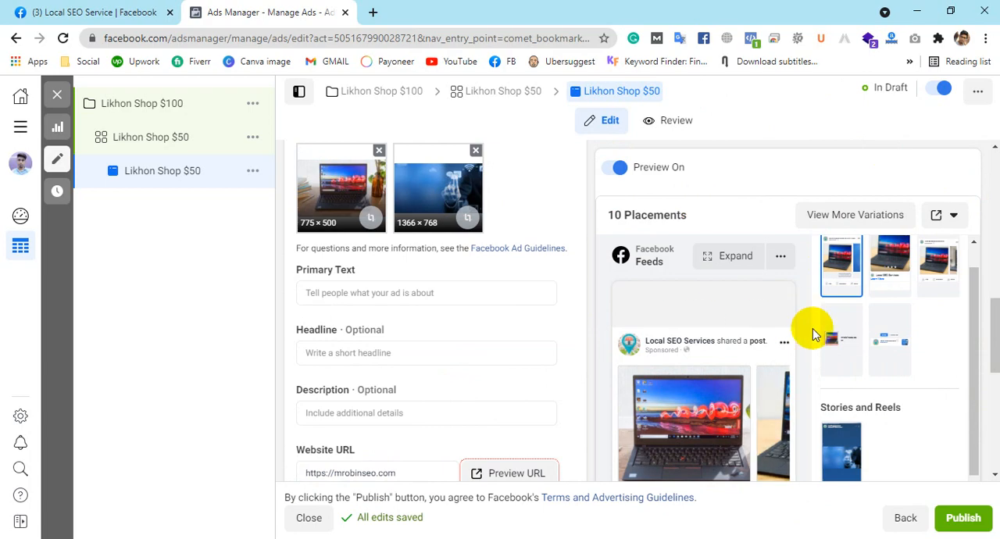
Step: Switch to the Laptop World BD Facebook page, expand the Dell Inspiron 3543 post, and copy its description through the "Click to find out about all our products" line
{"action": "left_click", "coordinate": [80, 9]}
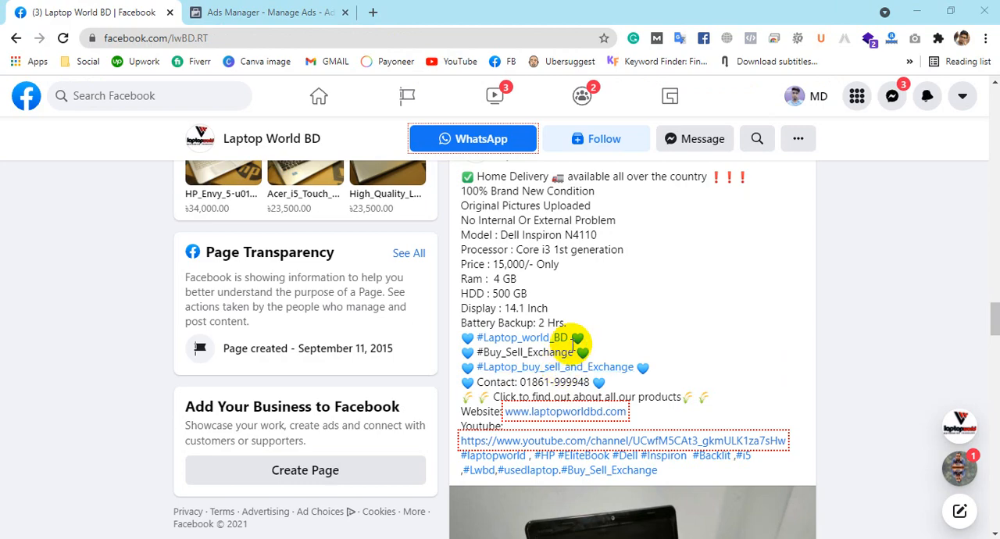
{"action": "scroll", "coordinate": [916, 258], "scroll_direction": "down", "scroll_amount": 1}
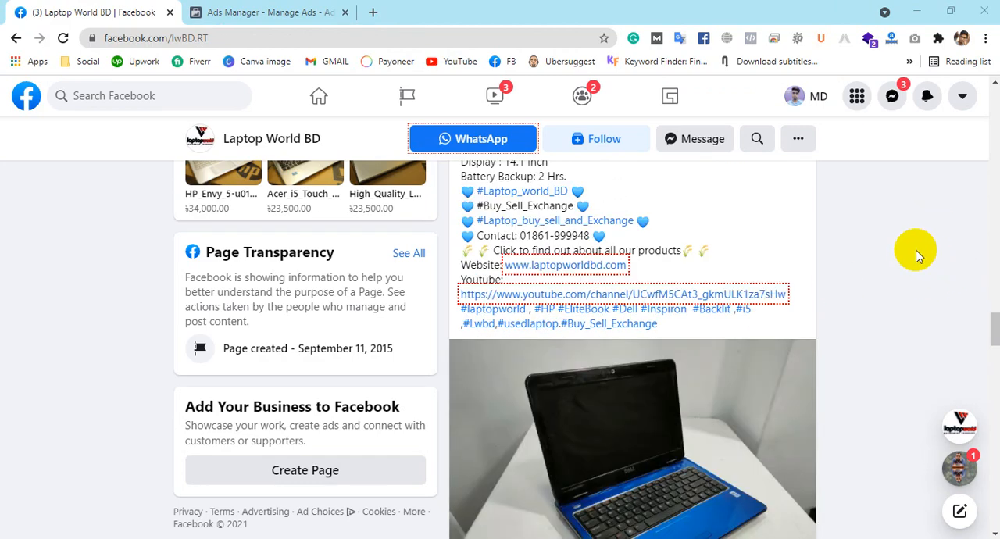
{"action": "scroll", "coordinate": [916, 254], "scroll_direction": "down", "scroll_amount": 10}
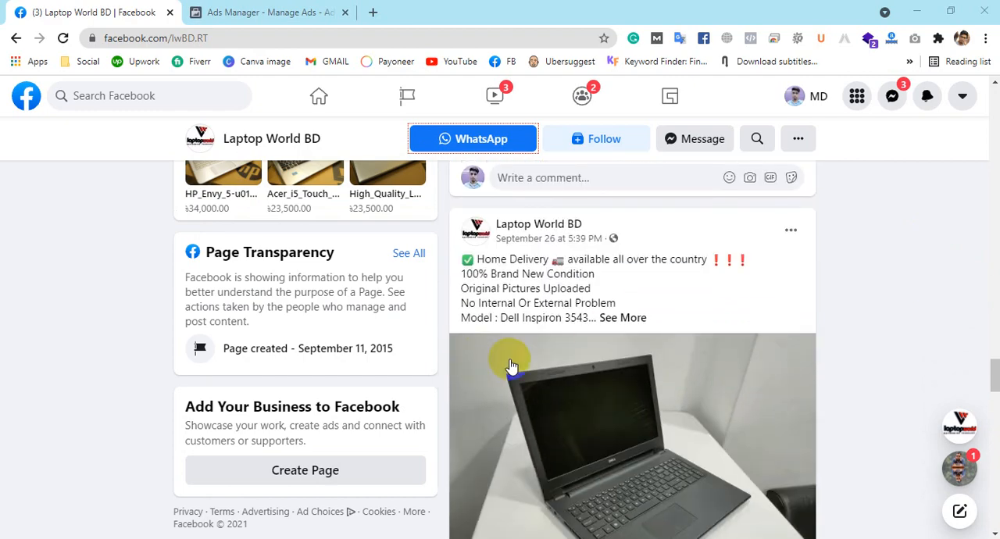
{"action": "left_click", "coordinate": [622, 317]}
{"action": "scroll", "coordinate": [864, 306], "scroll_direction": "down", "scroll_amount": 2}
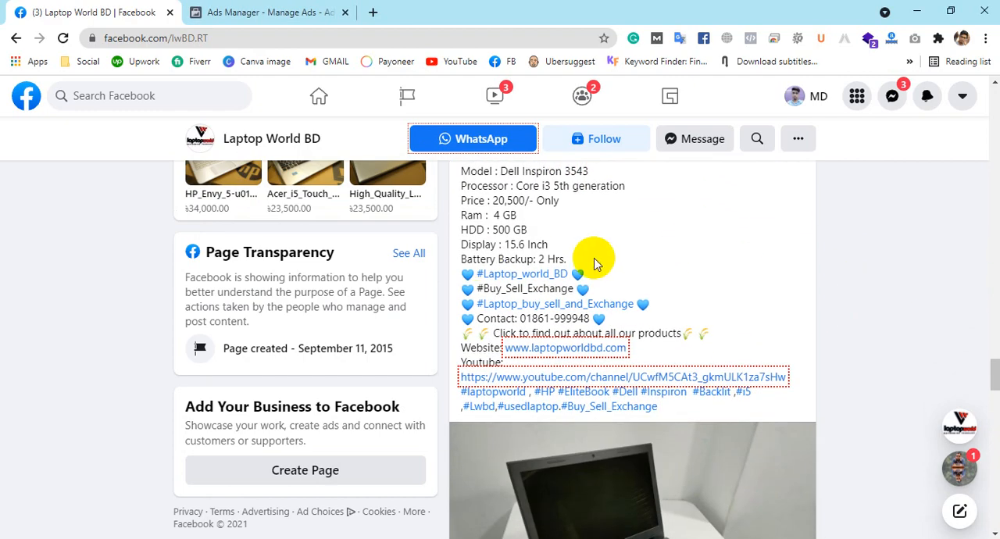
{"action": "scroll", "coordinate": [484, 250], "scroll_direction": "up", "scroll_amount": 2}
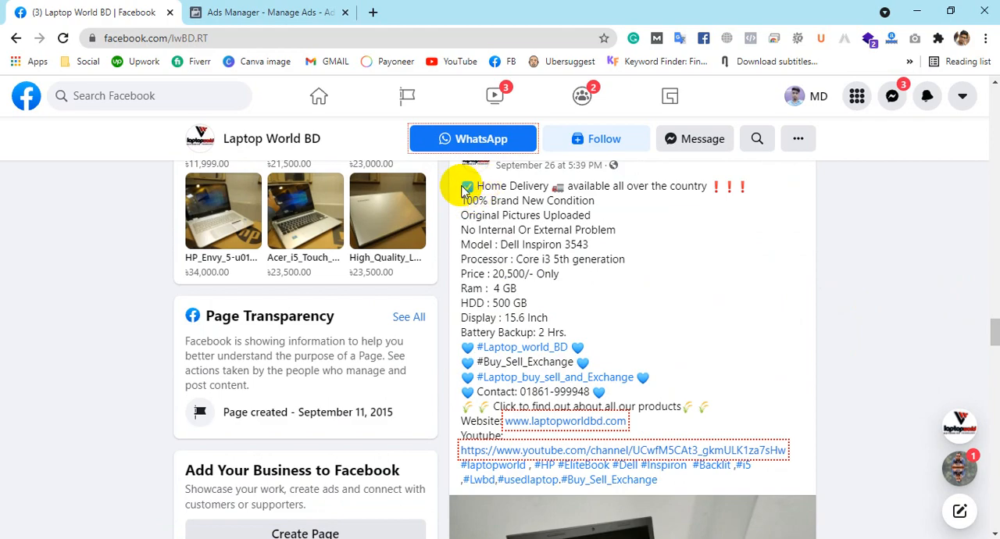
{"action": "left_click_drag", "start_coordinate": [463, 186], "coordinate": [736, 403]}
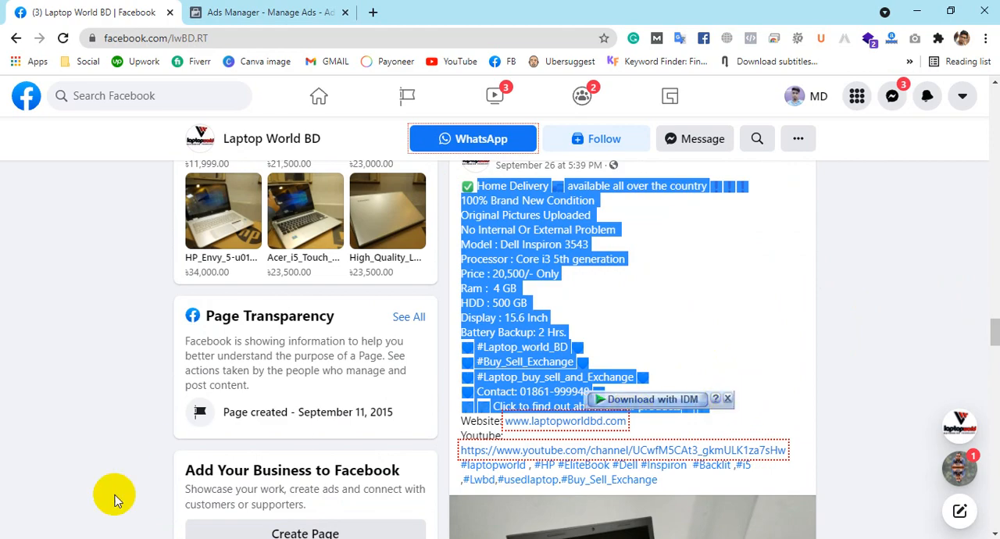
Step: Paste the copied laptop description into a blank Notepad document and select all of the text for copying
{"action": "left_click", "coordinate": [312, 538]}
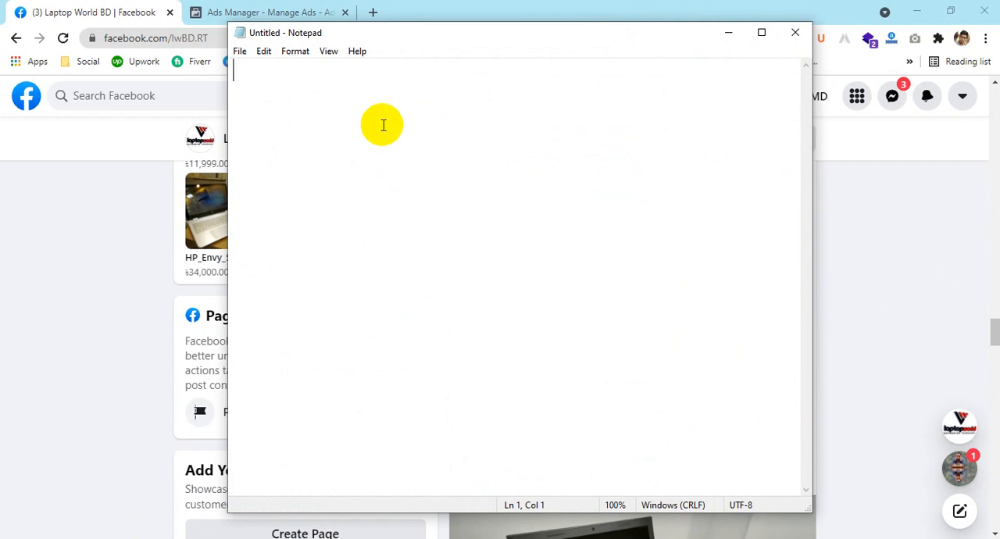
{"action": "key", "text": "ctrl+v"}
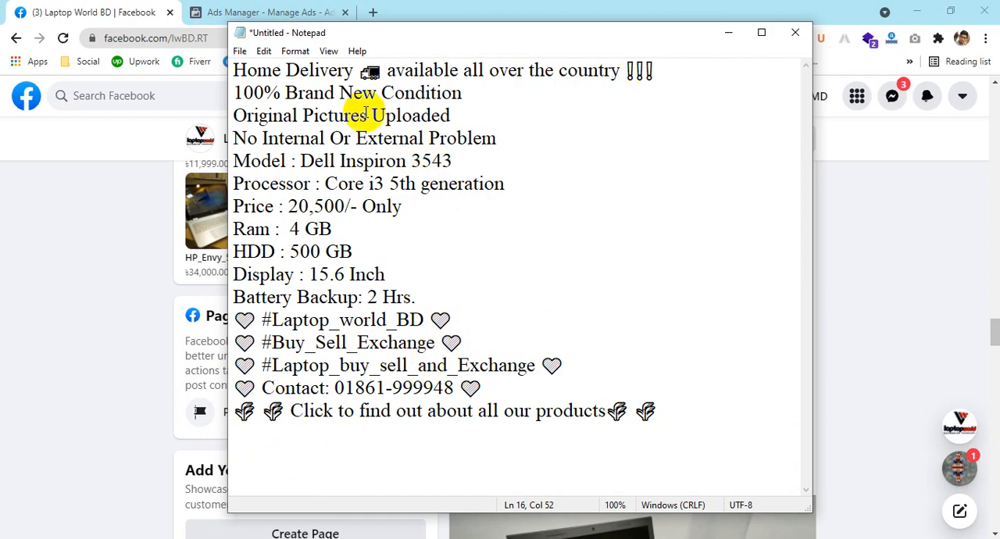
{"action": "key", "text": "ctrl+a"}
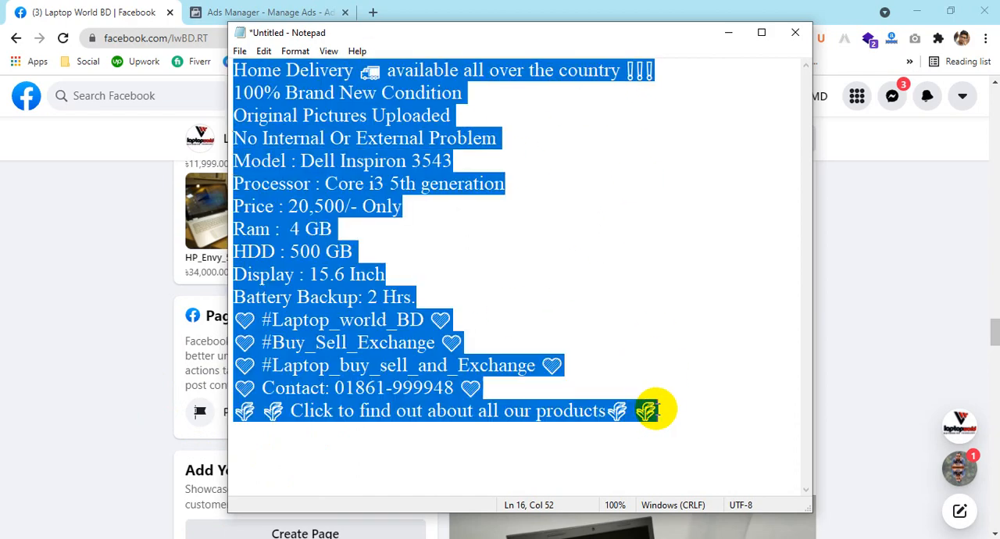
Step: Return to Ads Manager and paste the Dell Inspiron 3543 description as the ad's primary text
{"action": "left_click", "coordinate": [265, 12]}
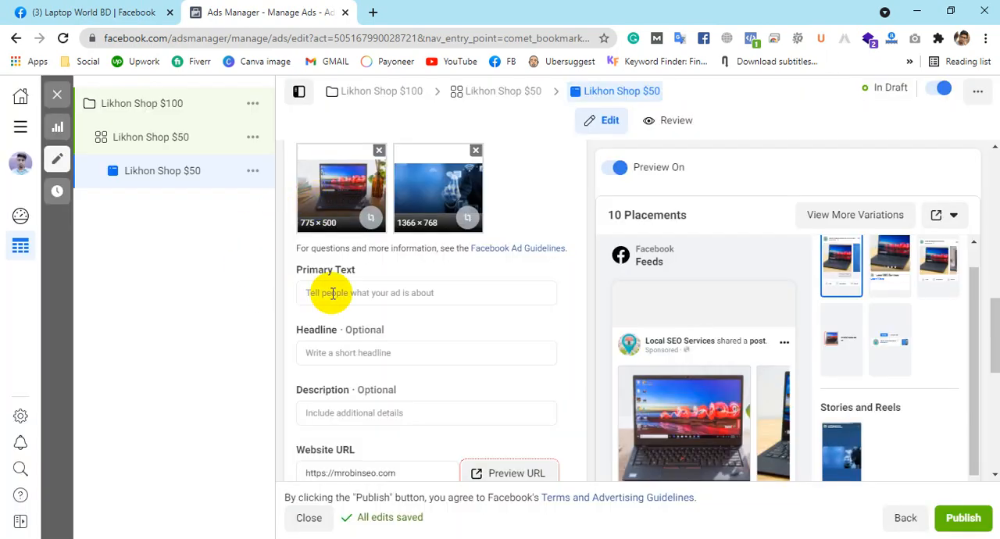
{"action": "left_click", "coordinate": [333, 293]}
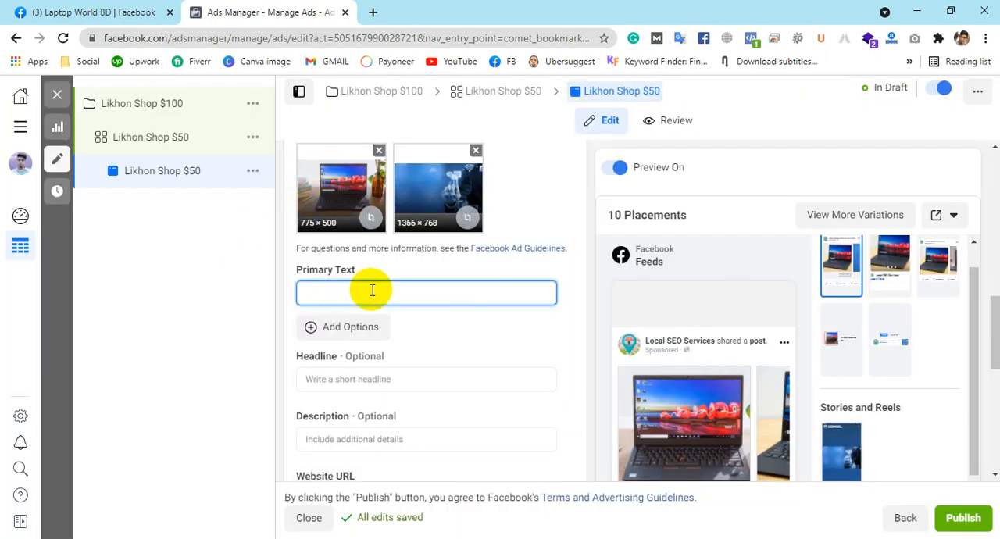
{"action": "key", "text": "ctrl+v"}
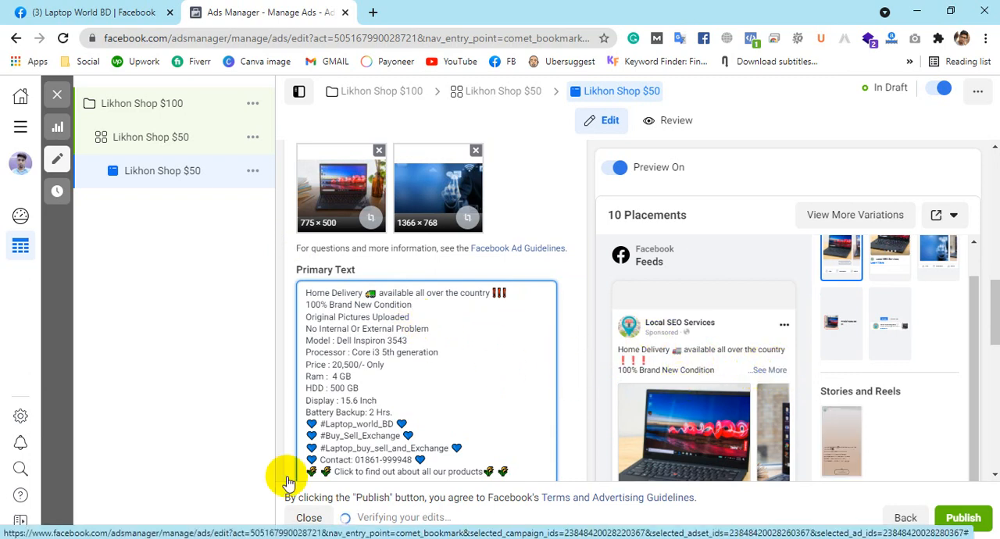
Step: Expand the full primary text in the Facebook Feeds preview and view the ad down to its carousel cards
{"action": "left_click", "coordinate": [768, 370]}
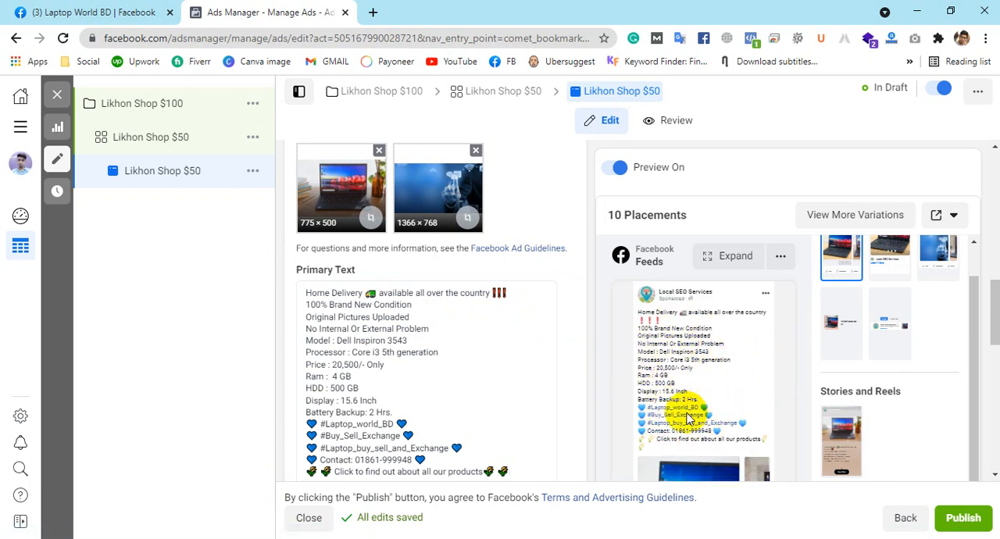
{"action": "scroll", "coordinate": [781, 394], "scroll_direction": "down", "scroll_amount": 1}
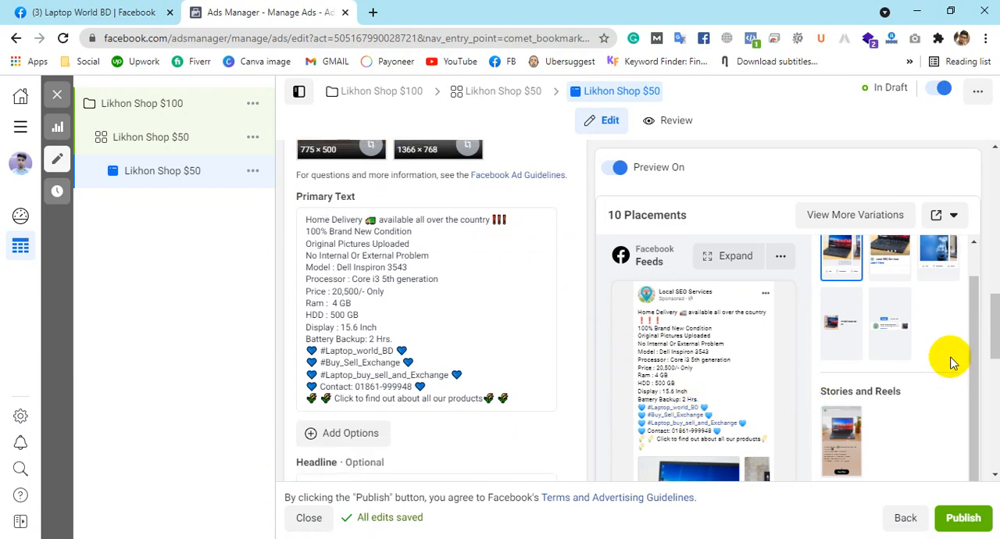
{"action": "scroll", "coordinate": [975, 341], "scroll_direction": "down", "scroll_amount": 10}
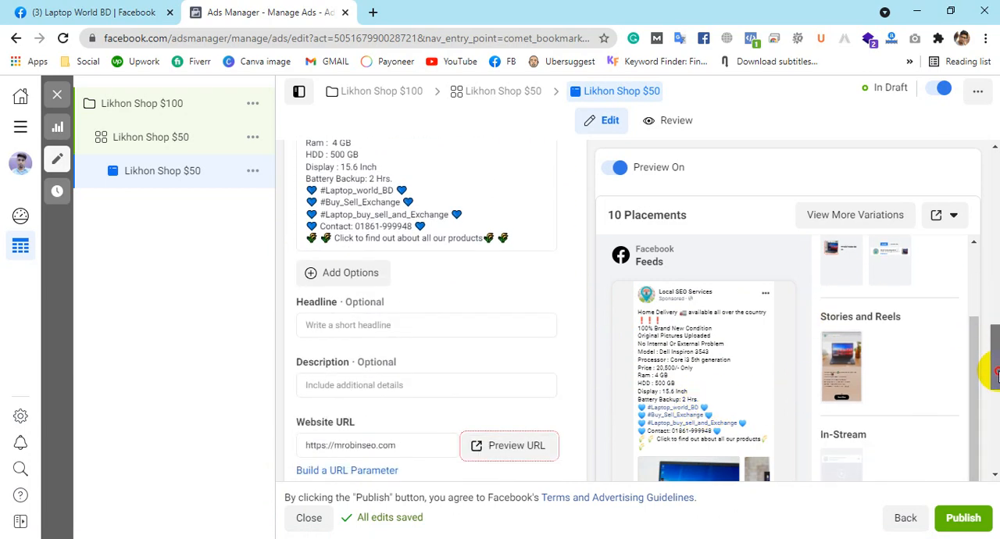
{"action": "left_click_drag", "start_coordinate": [994, 431], "coordinate": [995, 437]}
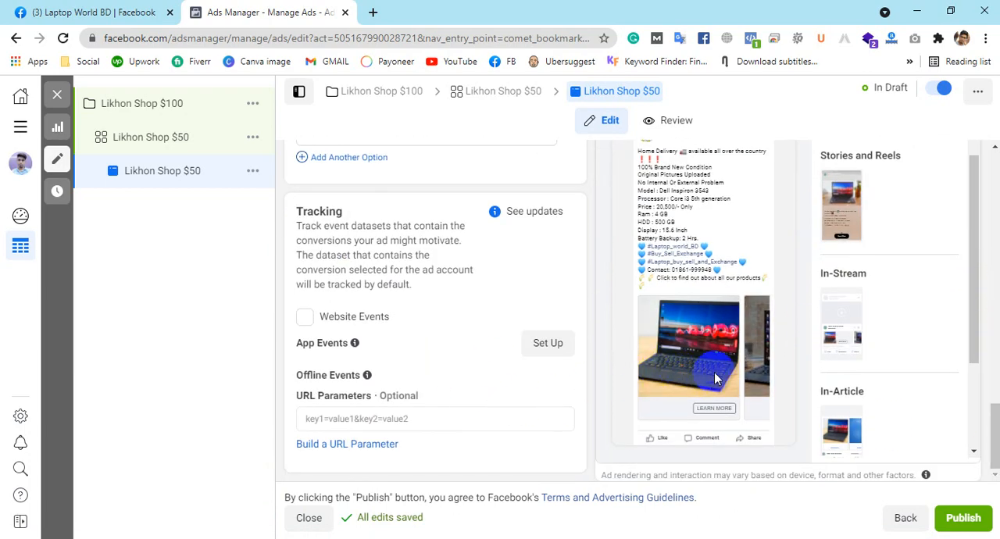
Step: Look for headline wording in the Laptop World BD post, highlighting the "100% Brand New Condition" line
{"action": "scroll", "coordinate": [582, 323], "scroll_direction": "up", "scroll_amount": 5}
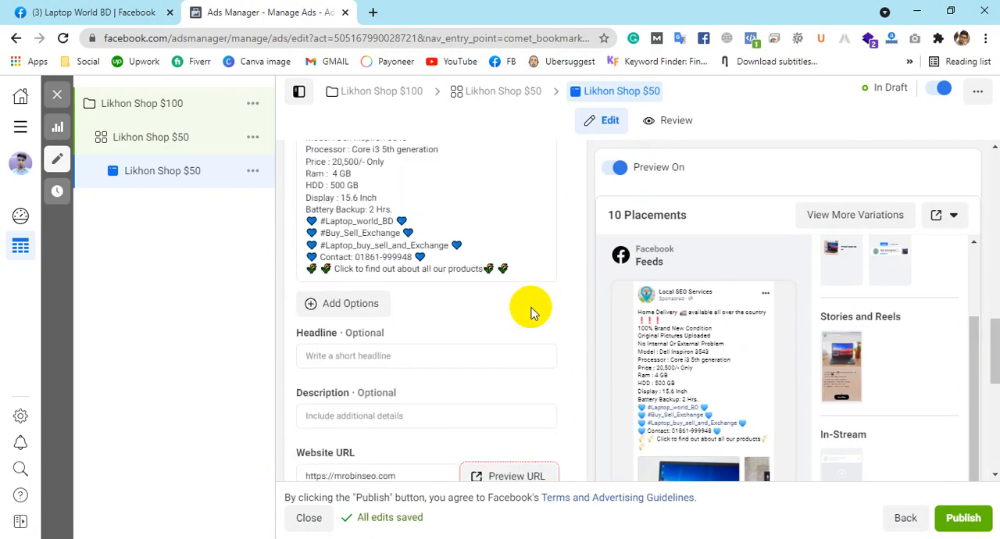
{"action": "left_click", "coordinate": [372, 355]}
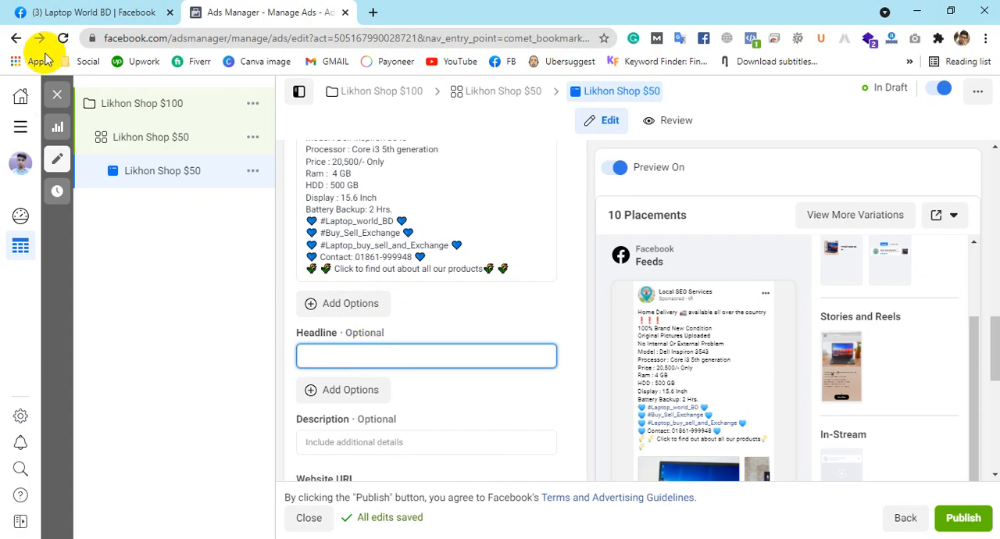
{"action": "left_click", "coordinate": [41, 11]}
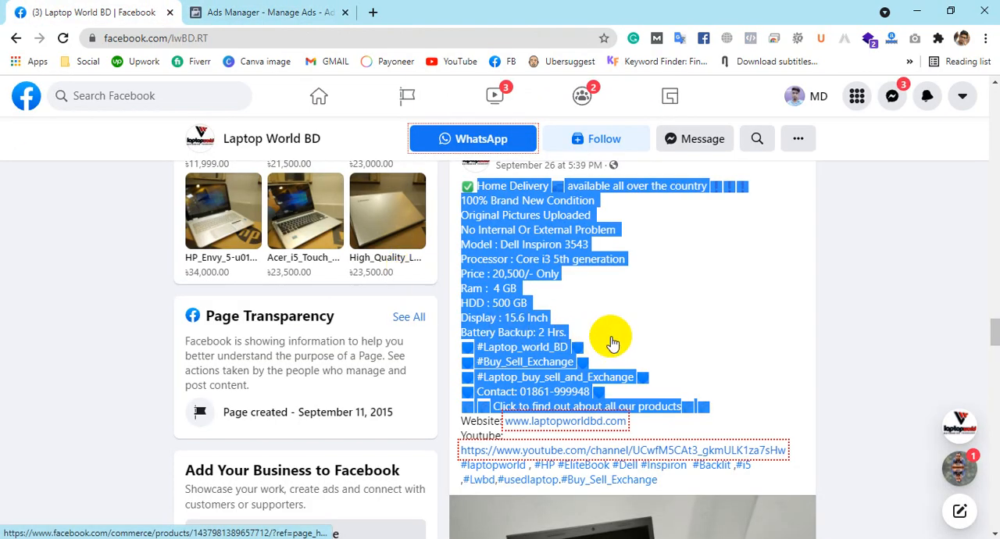
{"action": "left_click", "coordinate": [676, 324]}
{"action": "scroll", "coordinate": [678, 326], "scroll_direction": "up", "scroll_amount": 1}
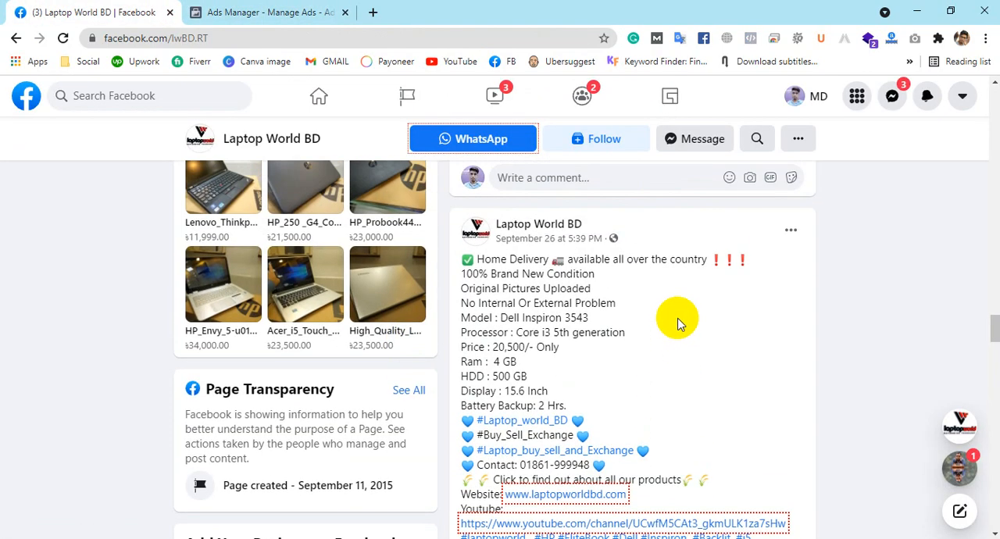
{"action": "left_click_drag", "start_coordinate": [569, 260], "coordinate": [718, 261]}
{"action": "left_click", "coordinate": [464, 264]}
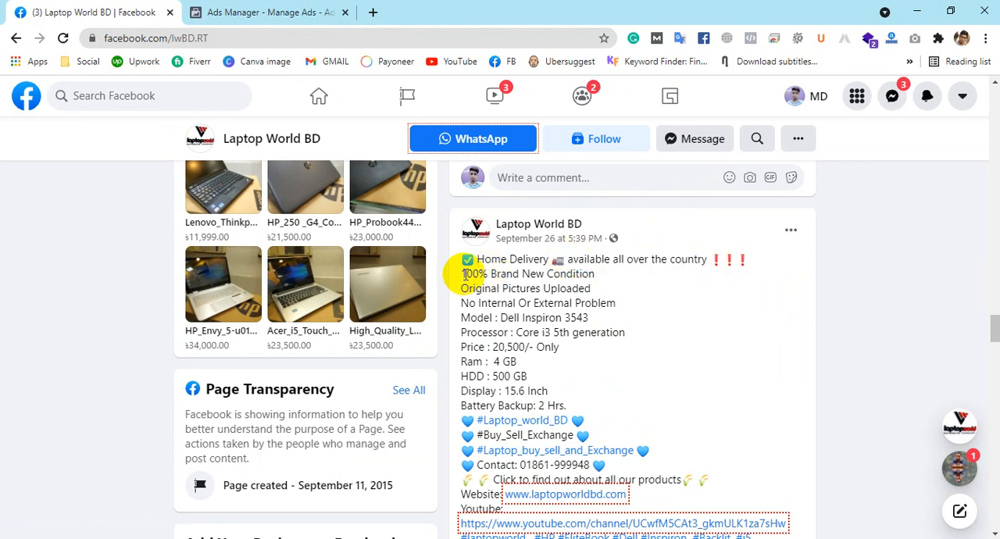
{"action": "left_click_drag", "start_coordinate": [464, 274], "coordinate": [610, 282]}
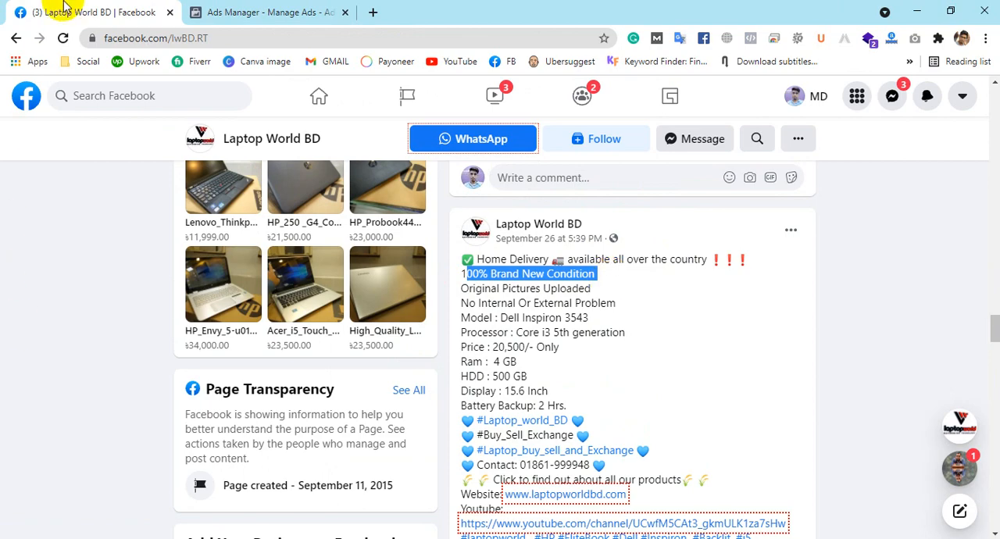
Step: Back in Ads Manager, set the ad's headline to "100% Fresh Condition Laptop"
{"action": "left_click", "coordinate": [274, 12]}
{"action": "left_click", "coordinate": [427, 355]}
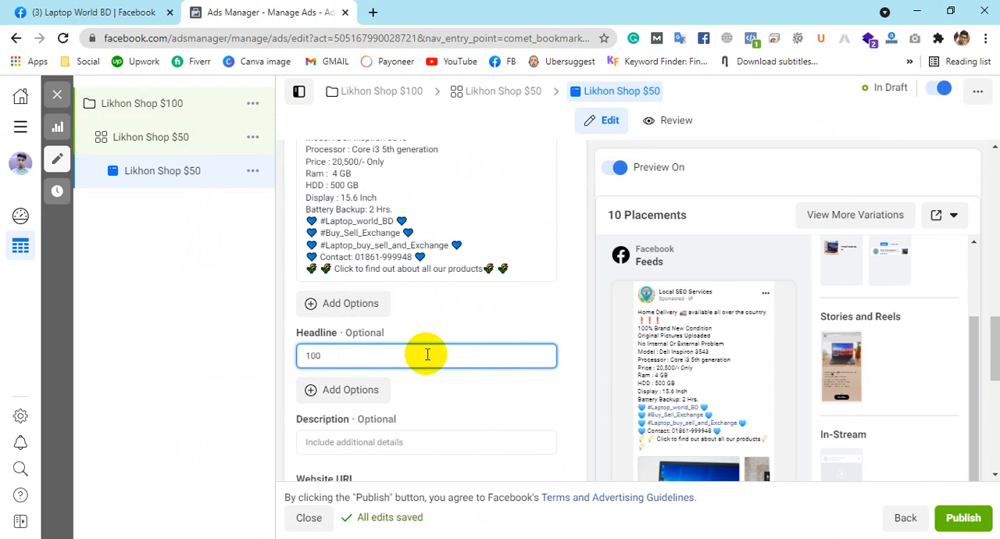
{"action": "type", "text": "100% Fresh "}
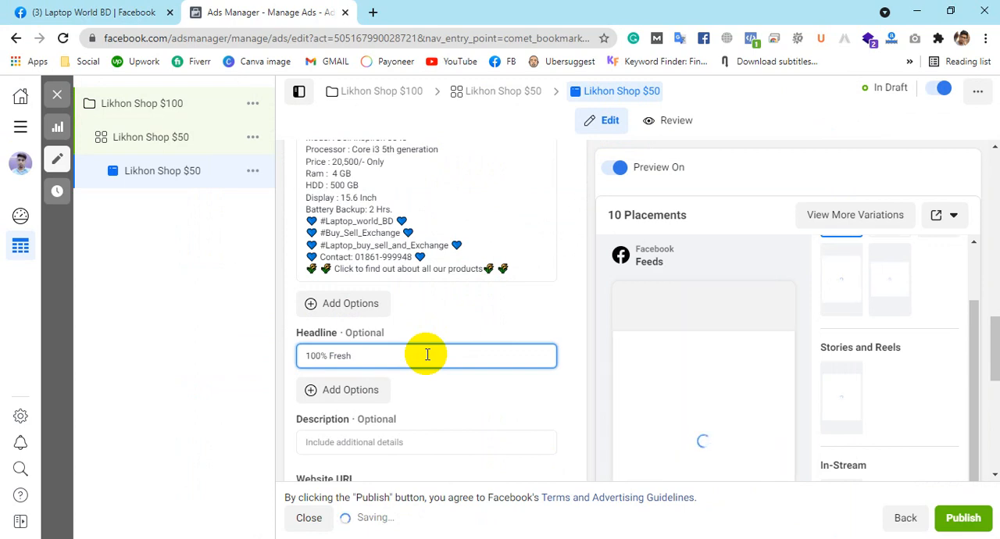
{"action": "type", "text": "Condition"}
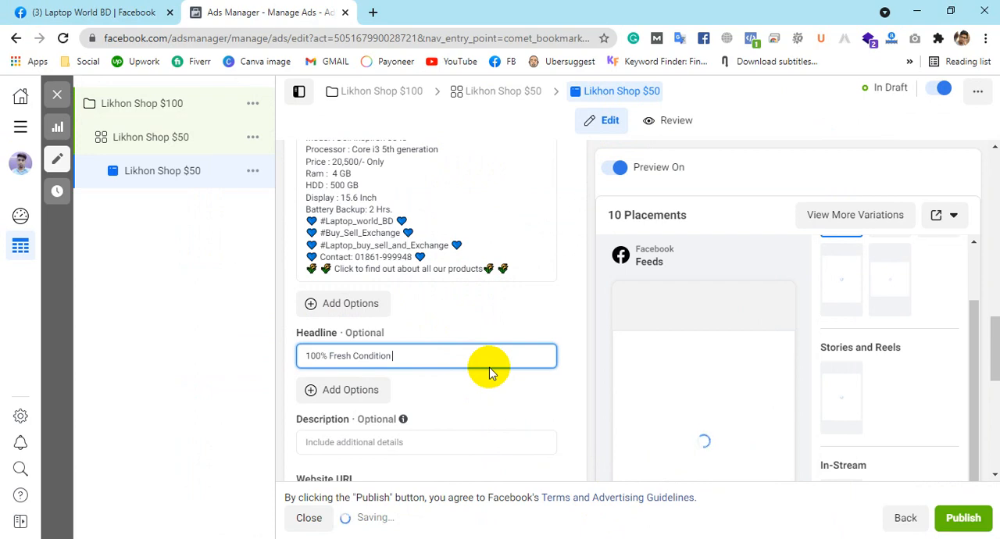
{"action": "type", "text": " Laptop"}
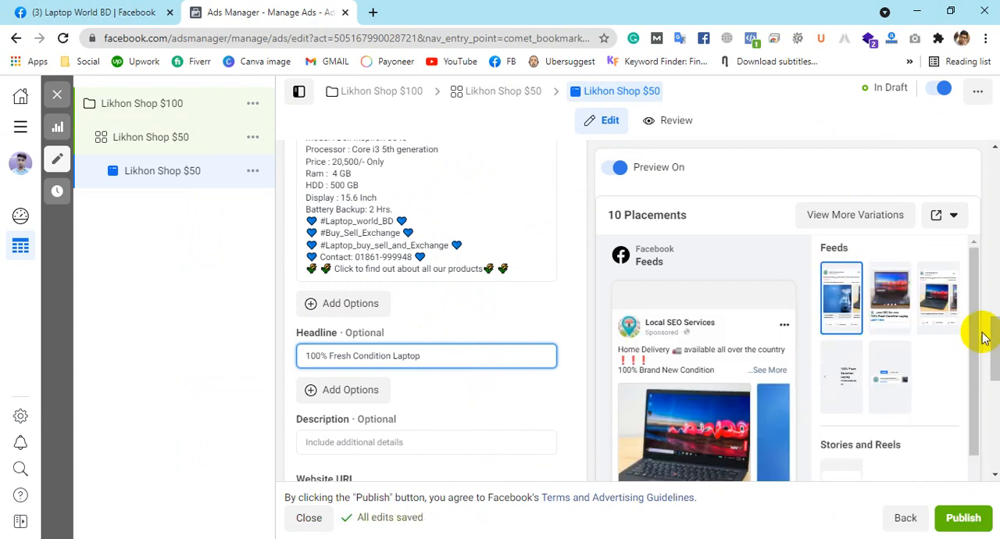
Step: Check the headline on each carousel card in the Facebook Feeds preview, advancing to the last card
{"action": "left_click_drag", "start_coordinate": [995, 331], "coordinate": [993, 425]}
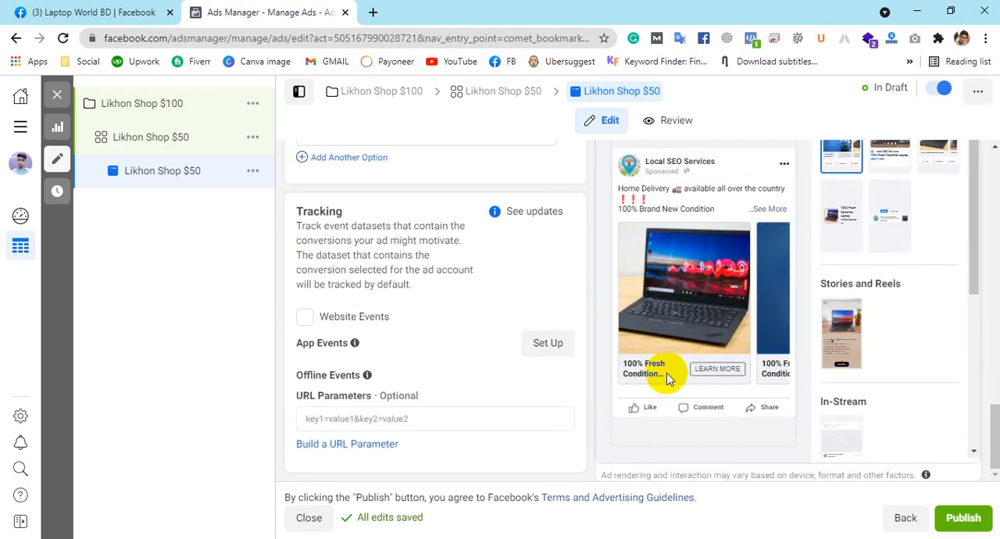
{"action": "left_click", "coordinate": [765, 320]}
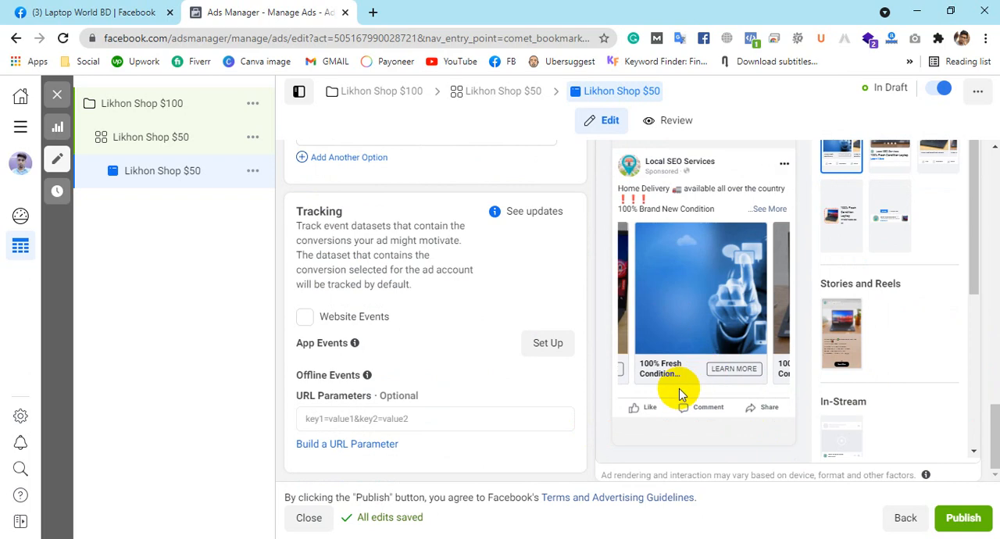
{"action": "left_click", "coordinate": [783, 314]}
{"action": "left_click", "coordinate": [777, 316]}
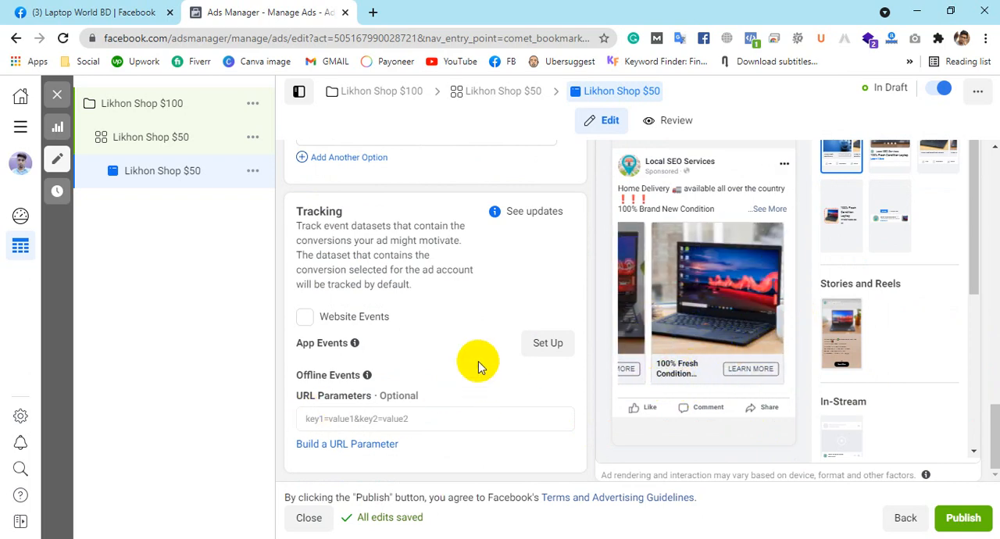
Step: Change the ad's call to action to Contact Us
{"action": "scroll", "coordinate": [455, 319], "scroll_direction": "up", "scroll_amount": 3}
{"action": "scroll", "coordinate": [453, 319], "scroll_direction": "up", "scroll_amount": 2}
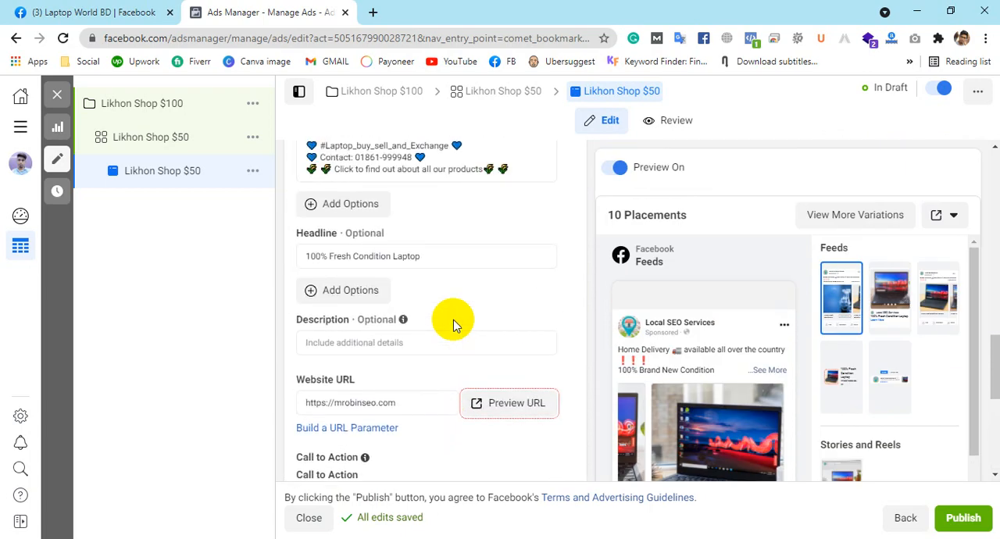
{"action": "scroll", "coordinate": [482, 297], "scroll_direction": "down", "scroll_amount": 2}
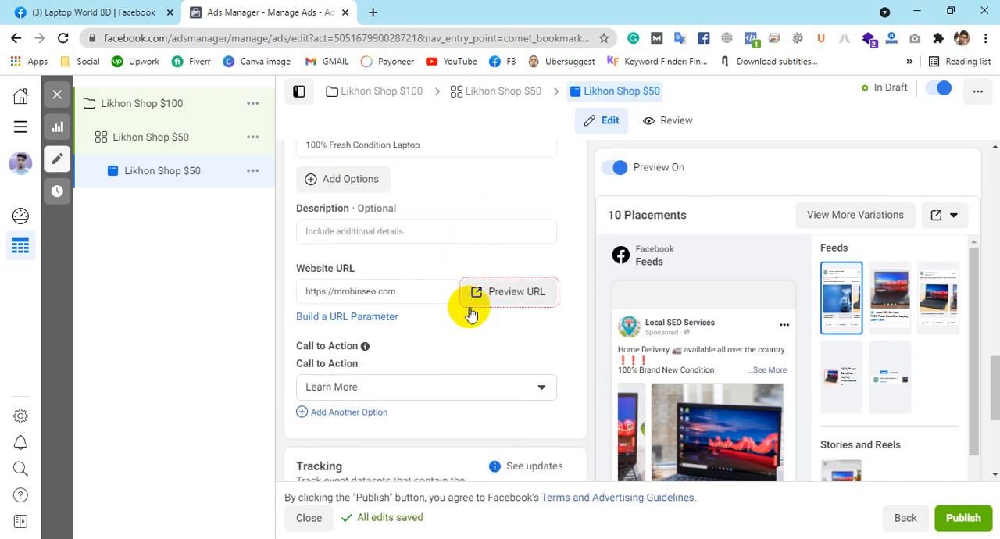
{"action": "scroll", "coordinate": [469, 312], "scroll_direction": "down", "scroll_amount": 2}
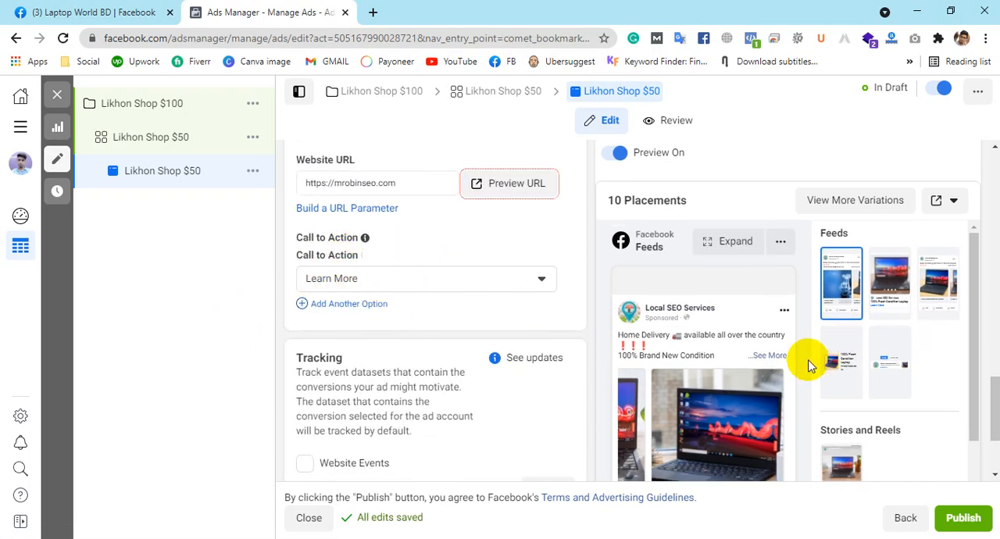
{"action": "scroll", "coordinate": [781, 359], "scroll_direction": "down", "scroll_amount": 3}
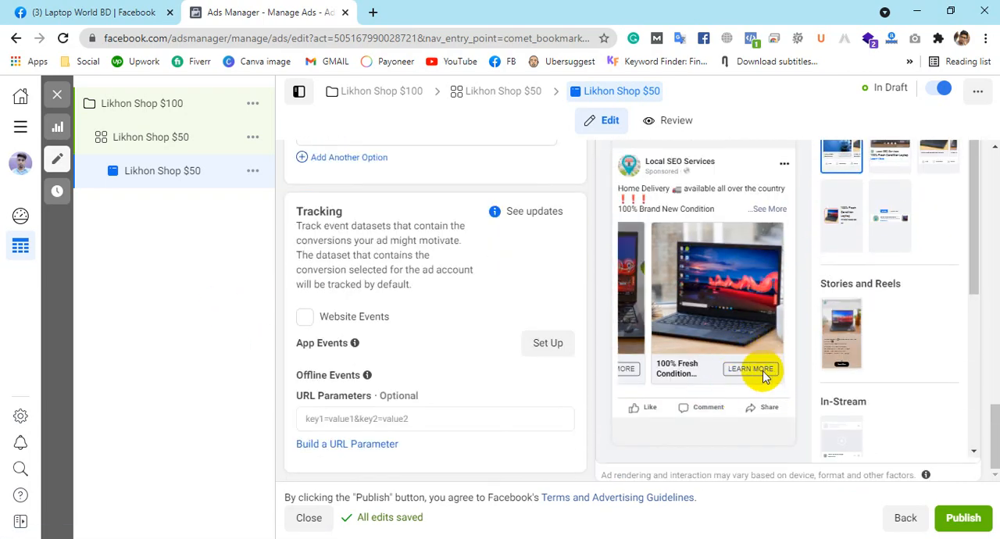
{"action": "scroll", "coordinate": [513, 308], "scroll_direction": "up", "scroll_amount": 3}
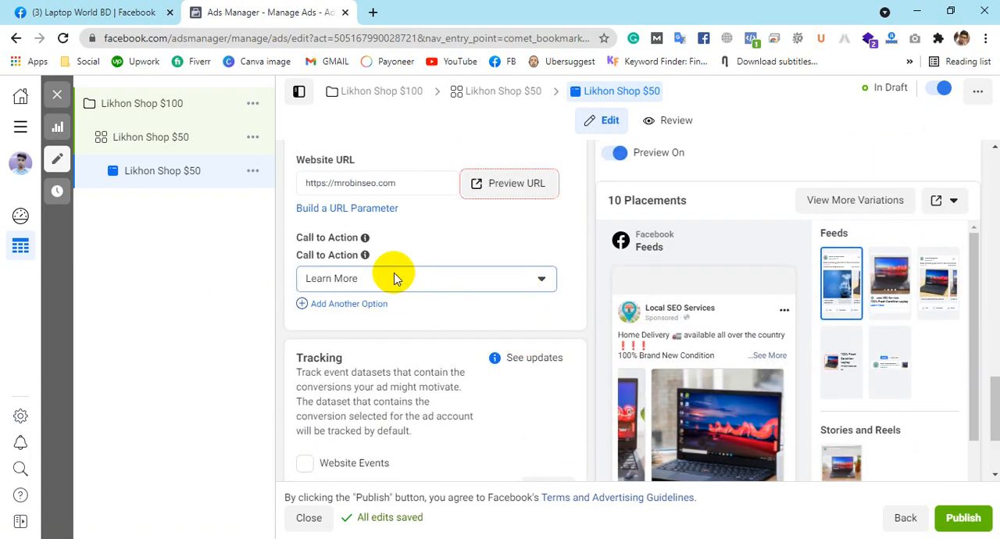
{"action": "left_click", "coordinate": [395, 279]}
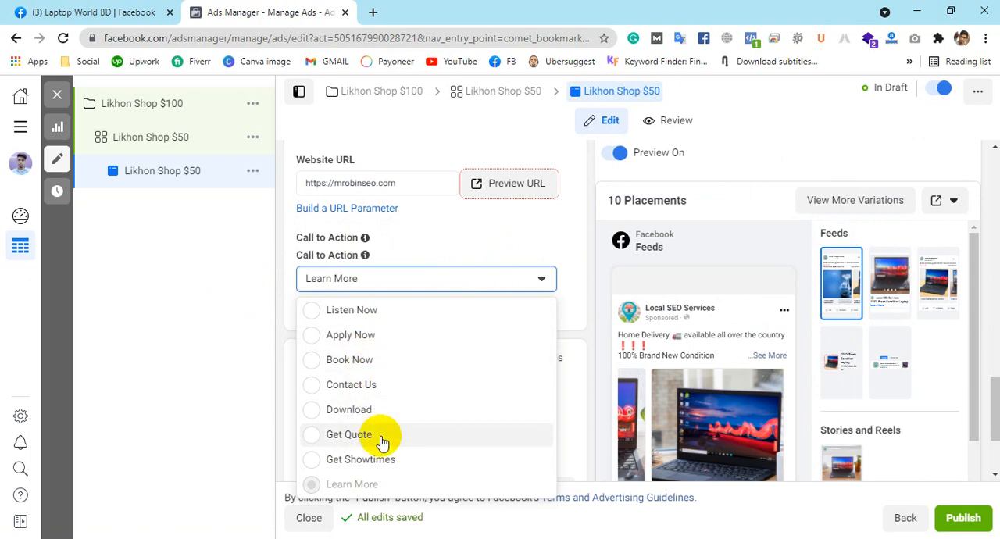
{"action": "left_click", "coordinate": [447, 383]}
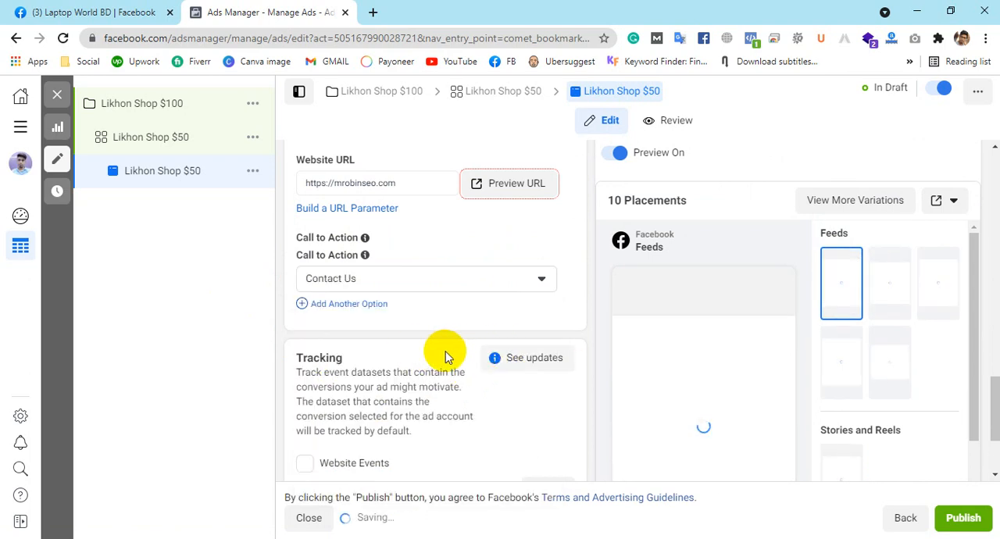
{"action": "scroll", "coordinate": [553, 330], "scroll_direction": "down", "scroll_amount": 2}
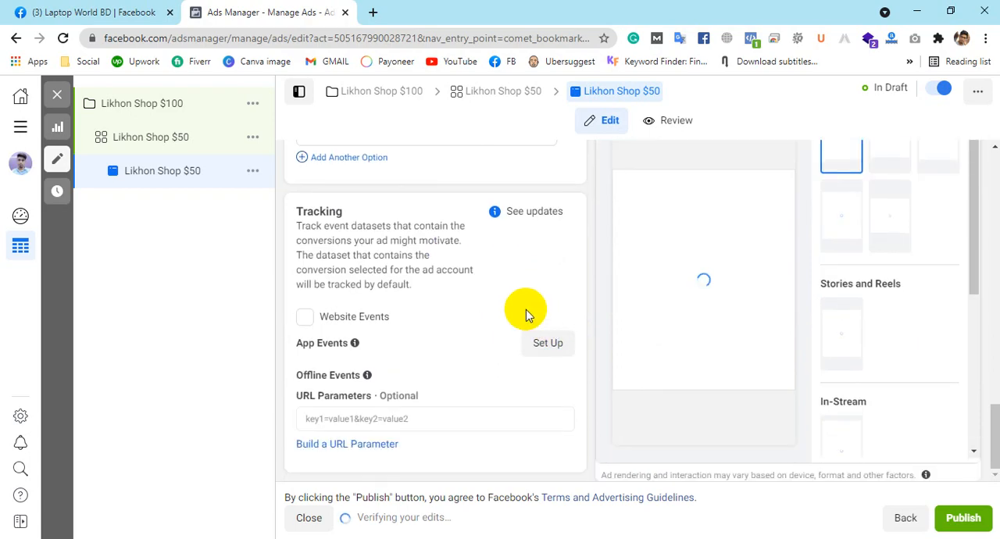
Step: Open the first carousel image, Laptop 1.jpg, for cropping across the 10 placements
{"action": "scroll", "coordinate": [526, 309], "scroll_direction": "up", "scroll_amount": 4}
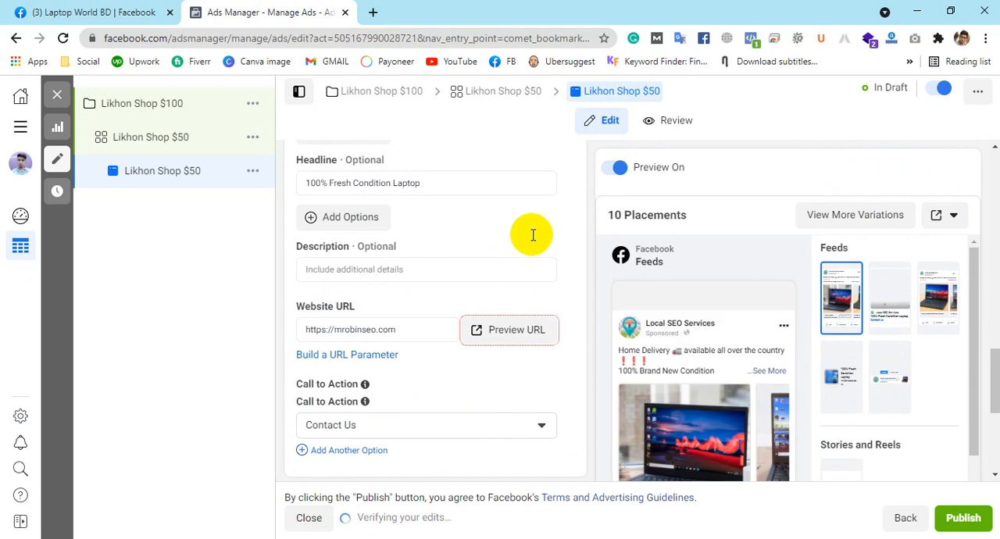
{"action": "scroll", "coordinate": [533, 235], "scroll_direction": "up", "scroll_amount": 2}
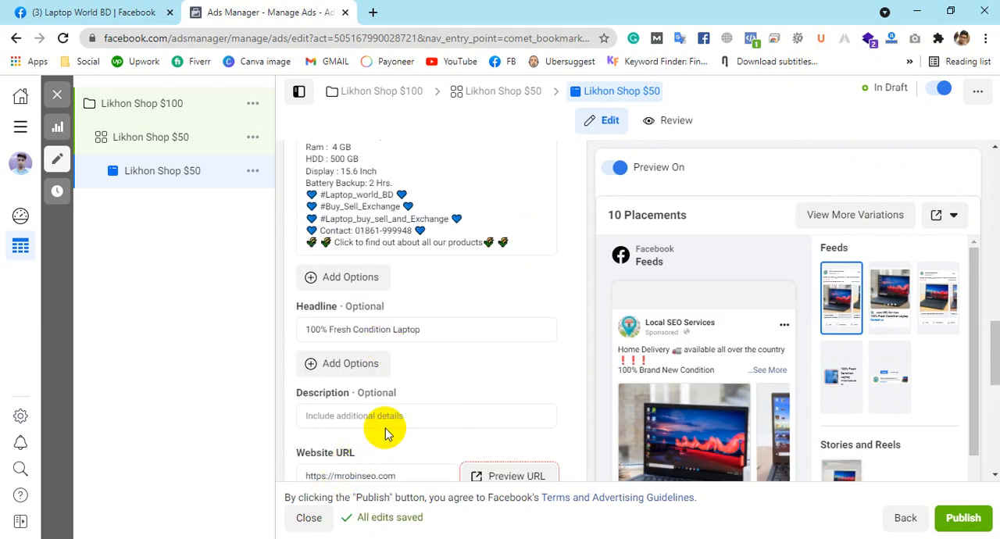
{"action": "scroll", "coordinate": [392, 419], "scroll_direction": "up", "scroll_amount": 5}
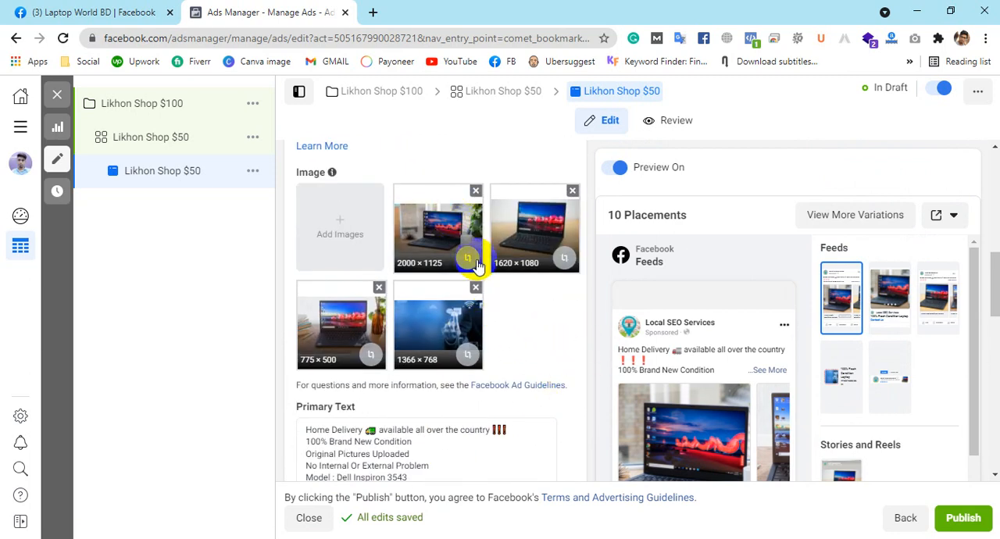
{"action": "left_click", "coordinate": [441, 243]}
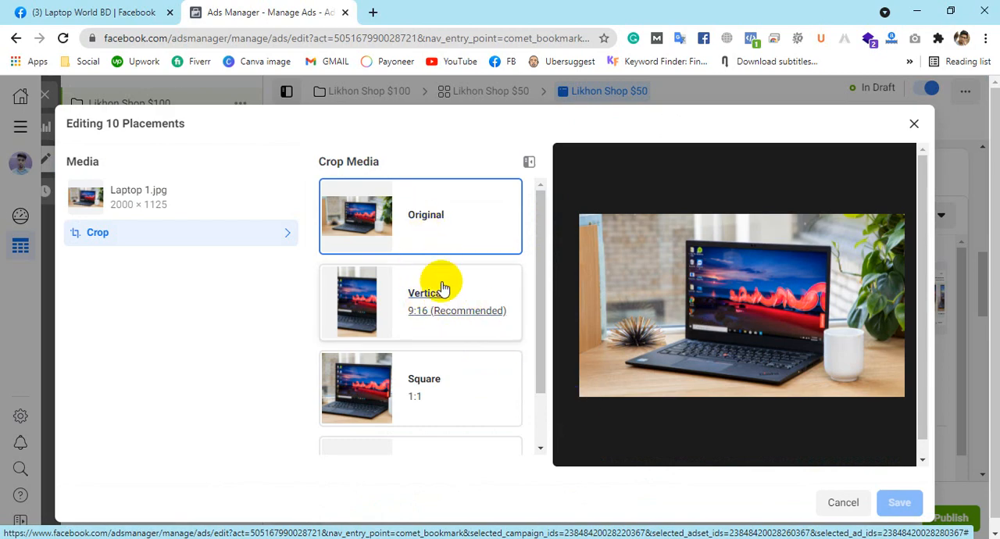
Step: Try the vertical 9:16 and square 1:1 crops on Laptop 1.jpg, shifting the crop frame over the laptop
{"action": "left_click", "coordinate": [382, 292]}
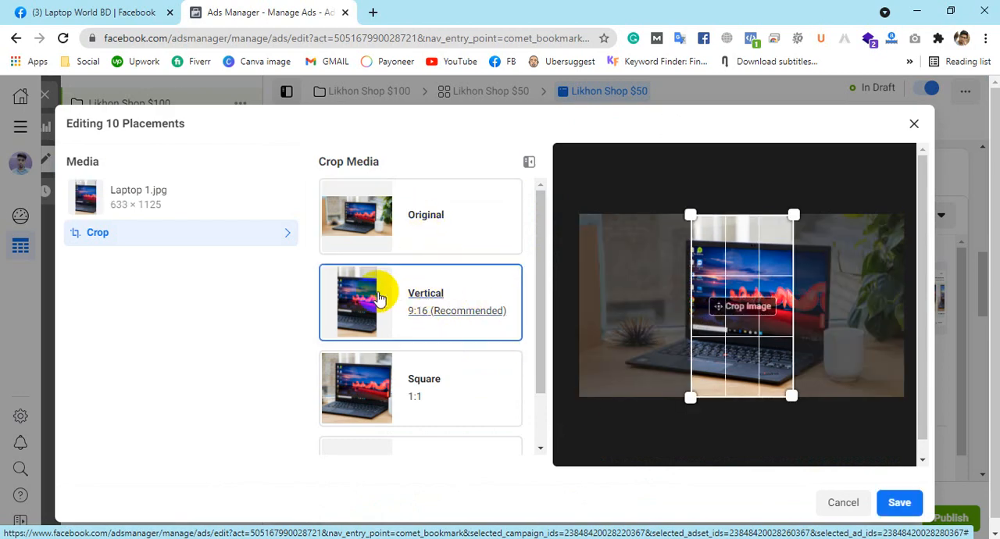
{"action": "left_click", "coordinate": [371, 377]}
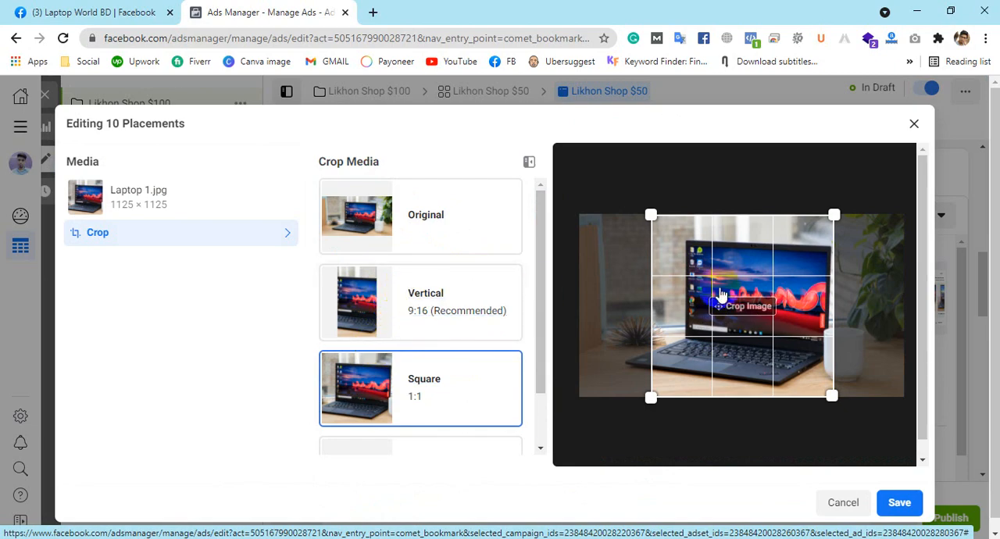
{"action": "left_click_drag", "start_coordinate": [831, 397], "coordinate": [840, 370]}
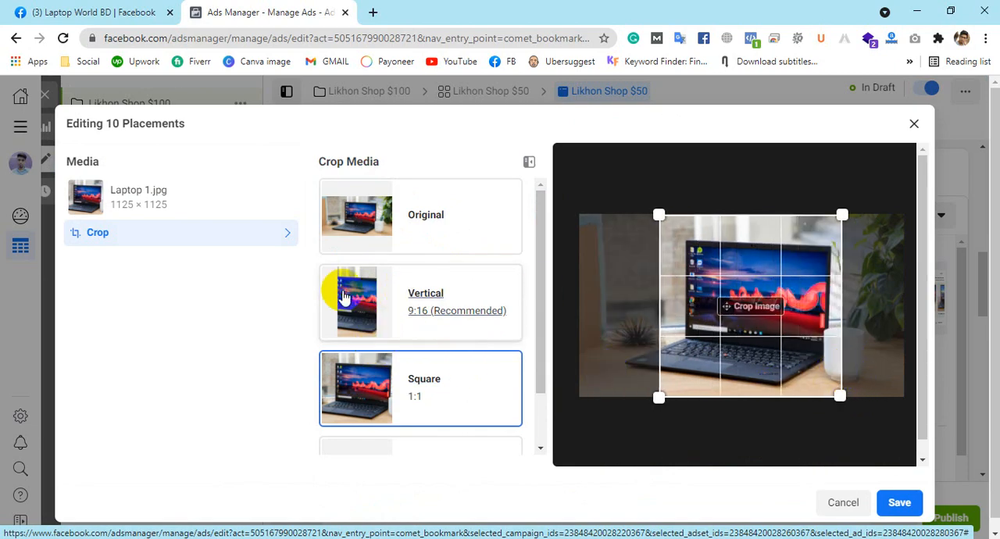
{"action": "left_click", "coordinate": [370, 323]}
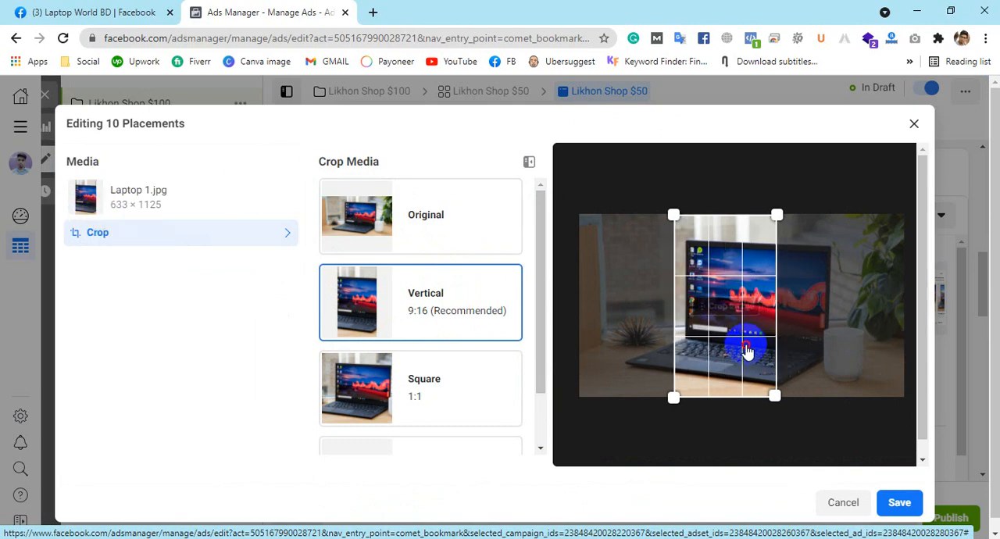
{"action": "left_click_drag", "start_coordinate": [748, 352], "coordinate": [782, 338]}
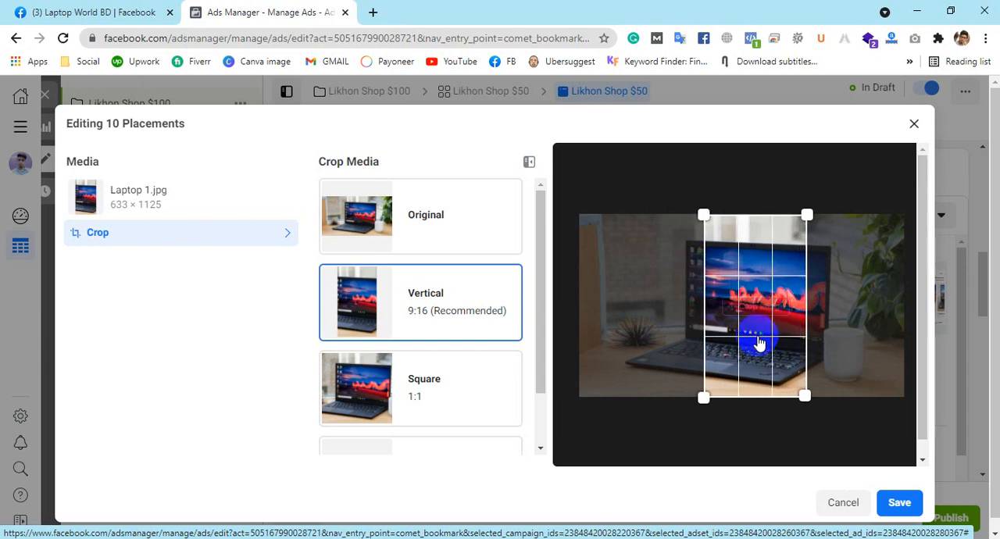
Step: Try the horizontal 1.91:1 crop on Laptop 1.jpg, shrinking the frame to about 1842 × 964 around the laptop
{"action": "scroll", "coordinate": [475, 357], "scroll_direction": "down", "scroll_amount": 1}
{"action": "left_click", "coordinate": [438, 397]}
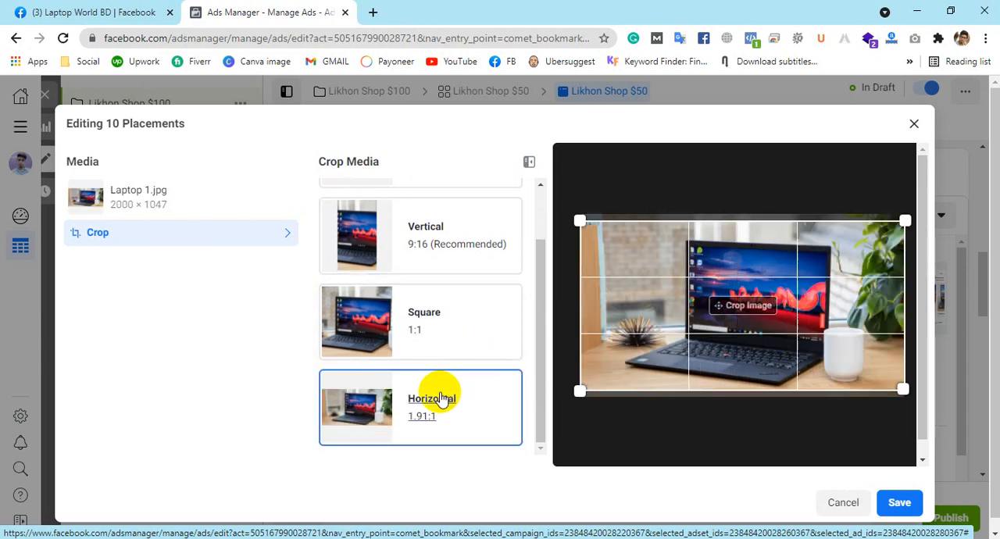
{"action": "left_click_drag", "start_coordinate": [580, 388], "coordinate": [651, 382]}
{"action": "mouse_move", "coordinate": [773, 299]}
{"action": "left_mouse_down"}
{"action": "mouse_move", "coordinate": [764, 332]}
{"action": "mouse_move", "coordinate": [758, 310]}
{"action": "left_mouse_up"}
{"action": "left_click_drag", "start_coordinate": [888, 370], "coordinate": [904, 387]}
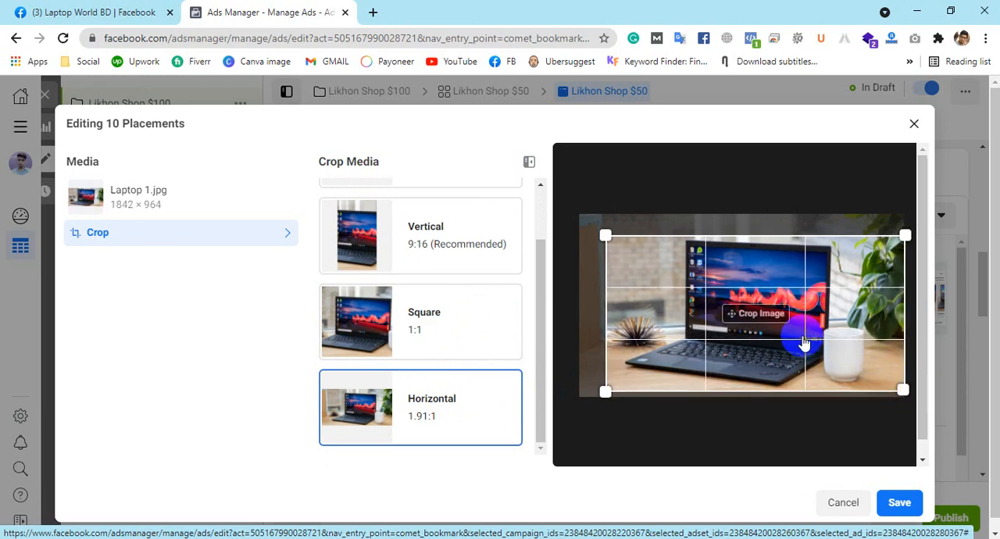
Step: Crop Laptop 1.jpg to the square 1:1 ratio at about 1126 × 1125 centred on the laptop, and save it
{"action": "left_click", "coordinate": [488, 316]}
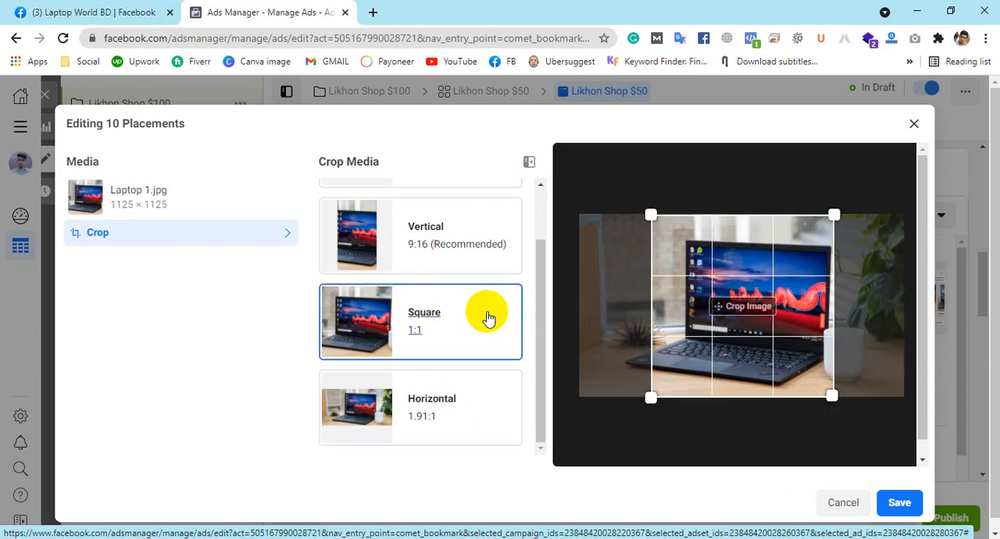
{"action": "left_click_drag", "start_coordinate": [835, 395], "coordinate": [840, 400]}
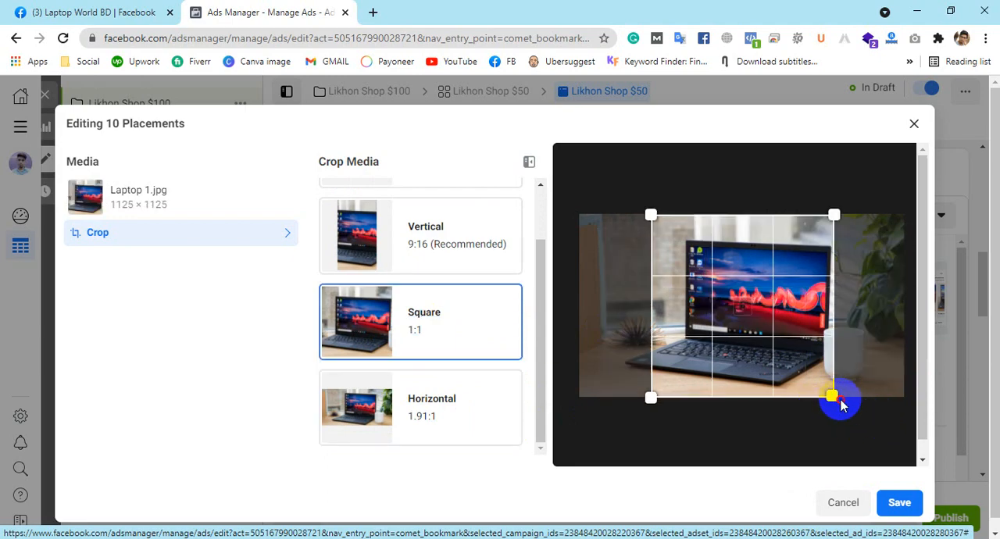
{"action": "left_click_drag", "start_coordinate": [781, 362], "coordinate": [781, 363]}
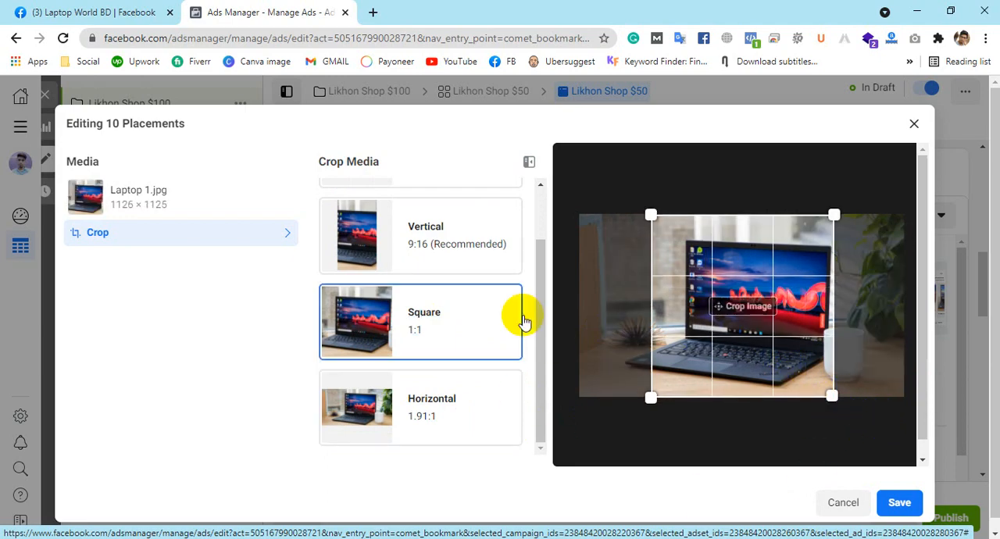
{"action": "left_click", "coordinate": [898, 503]}
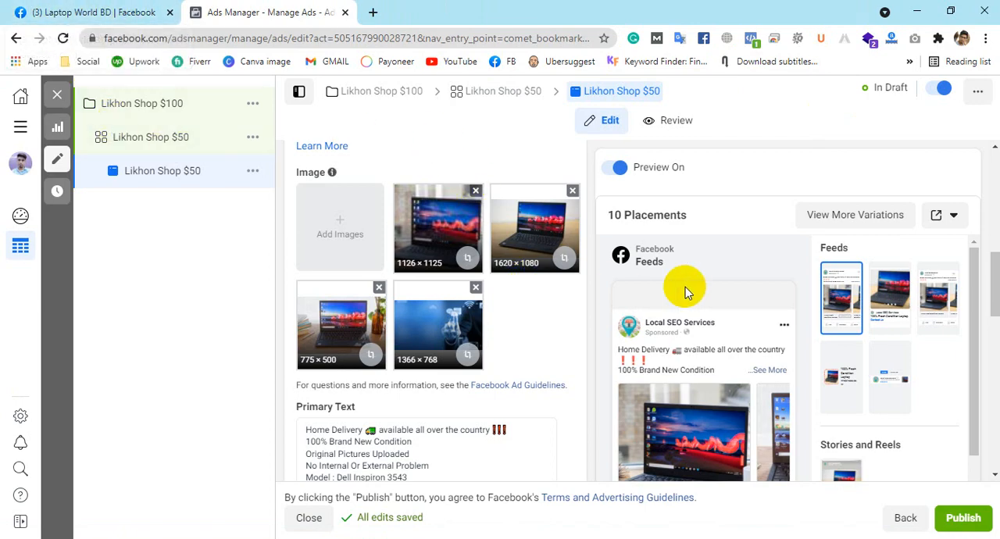
Step: Add a second primary text option reading "This is PKSF"
{"action": "scroll", "coordinate": [545, 295], "scroll_direction": "down", "scroll_amount": 3}
{"action": "scroll", "coordinate": [544, 295], "scroll_direction": "down", "scroll_amount": 1}
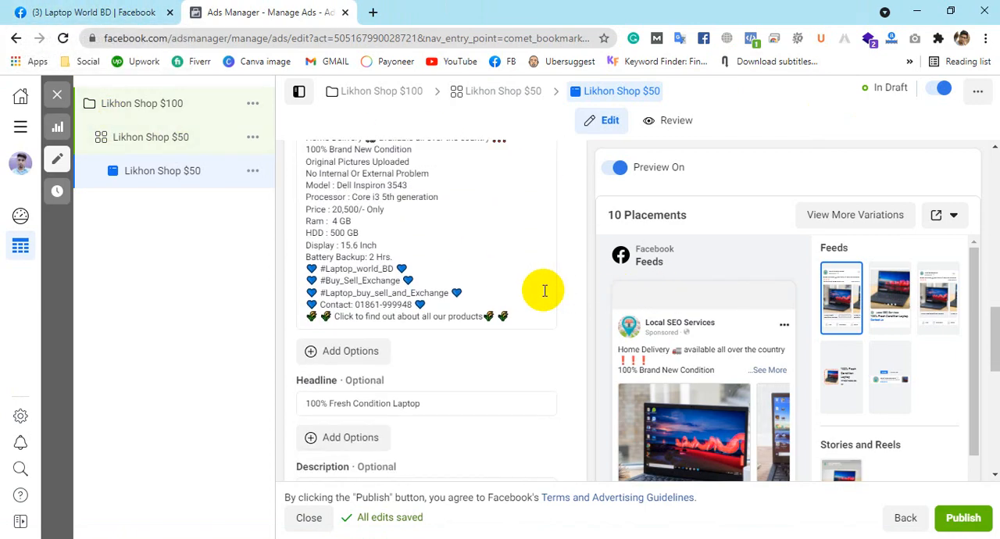
{"action": "left_click", "coordinate": [359, 360]}
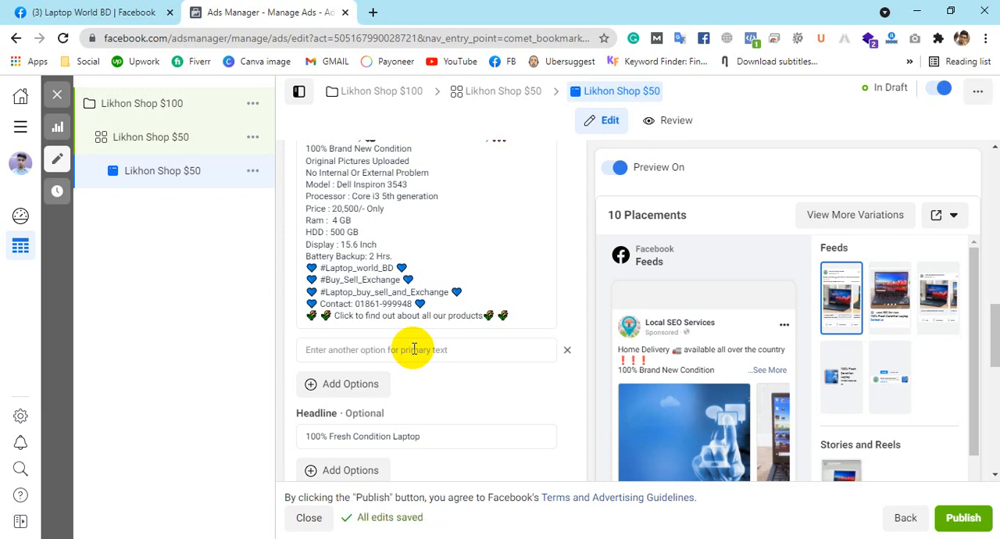
{"action": "left_click", "coordinate": [414, 348]}
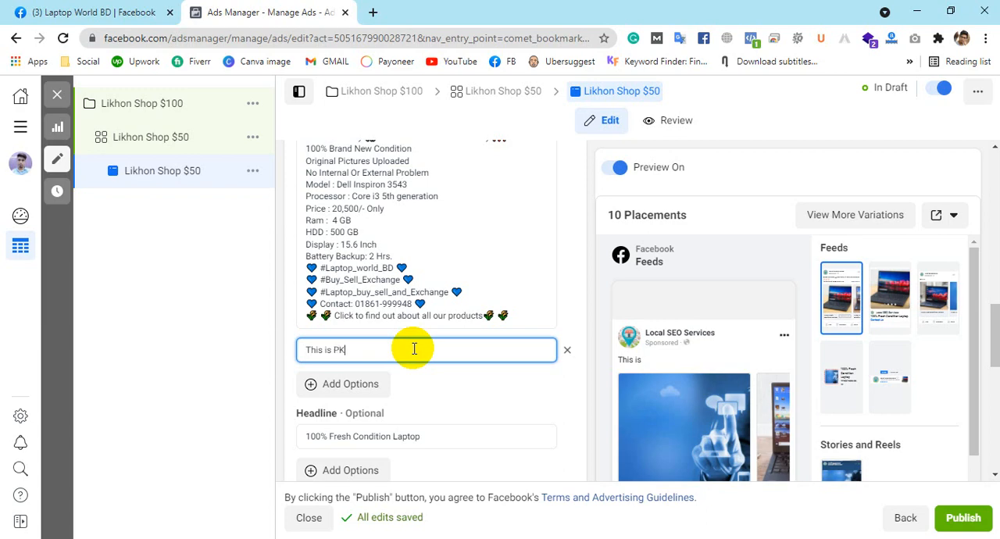
{"action": "type", "text": "SF"}
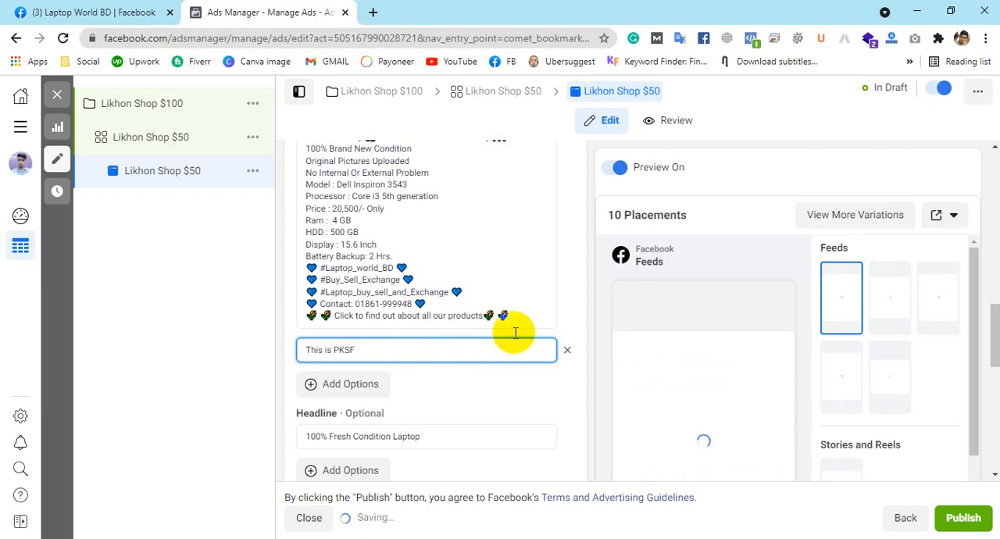
{"action": "left_click", "coordinate": [574, 381]}
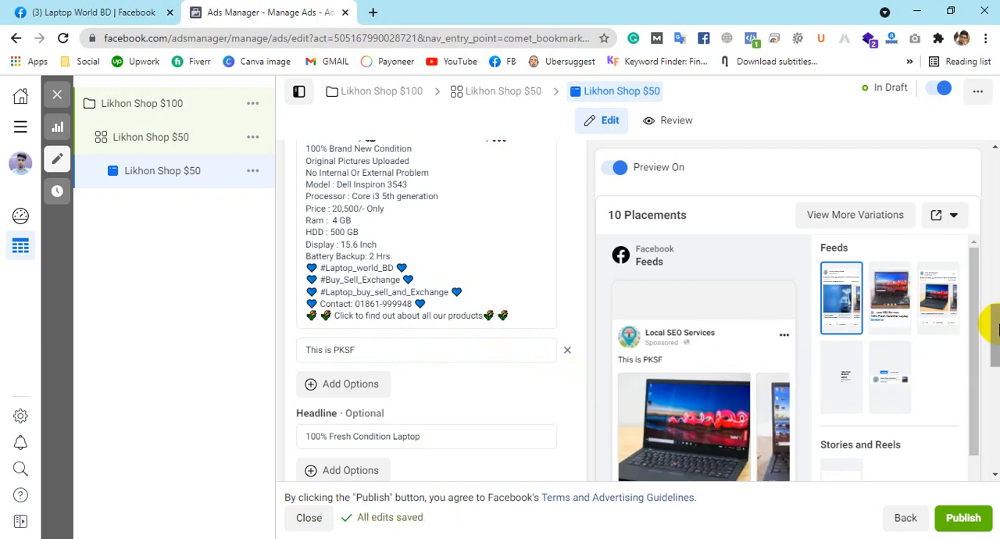
Step: Check the alternative primary text and the Contact Us carousel cards in the Facebook Feeds preview, advancing to the last card
{"action": "scroll", "coordinate": [914, 324], "scroll_direction": "down", "scroll_amount": 1}
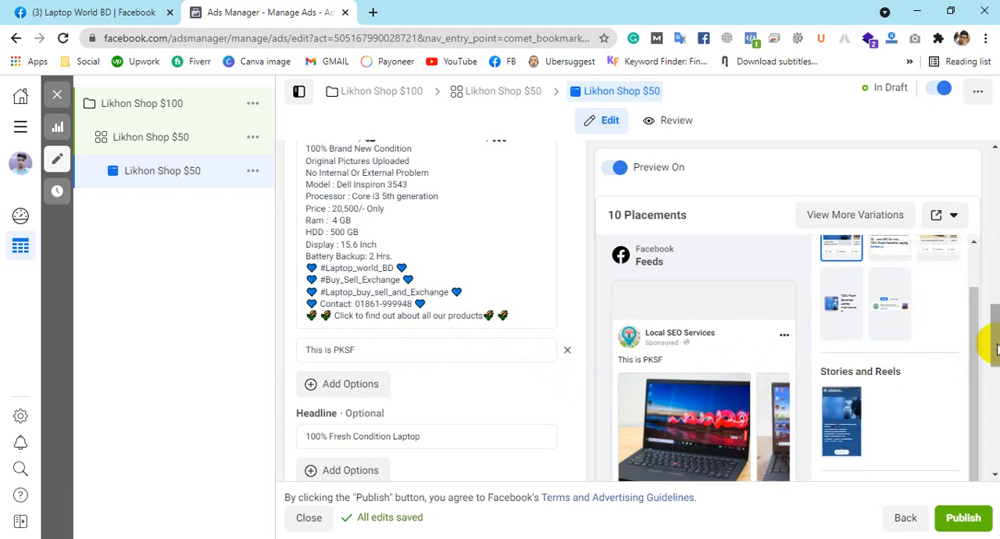
{"action": "scroll", "coordinate": [989, 357], "scroll_direction": "down", "scroll_amount": 2}
{"action": "scroll", "coordinate": [989, 357], "scroll_direction": "down", "scroll_amount": 4}
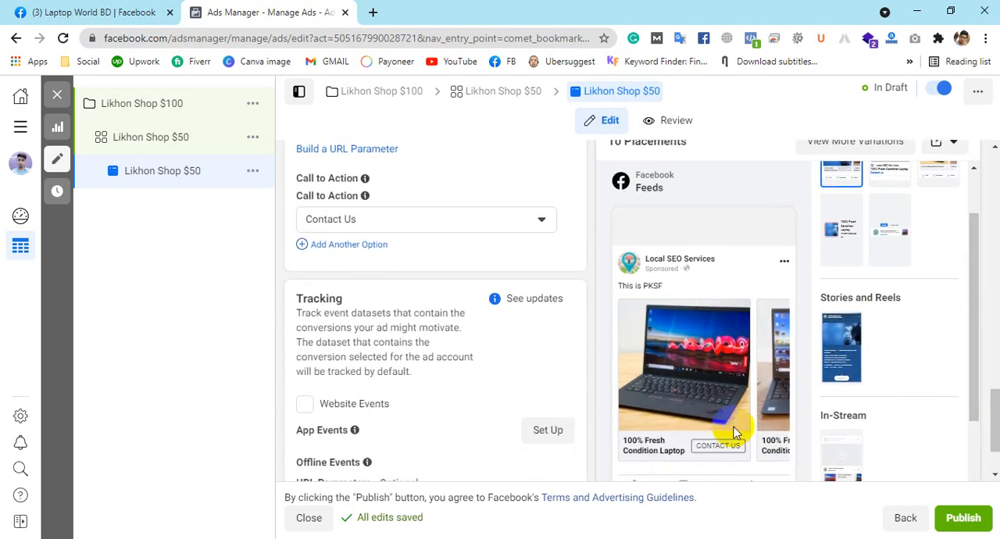
{"action": "left_click", "coordinate": [773, 380]}
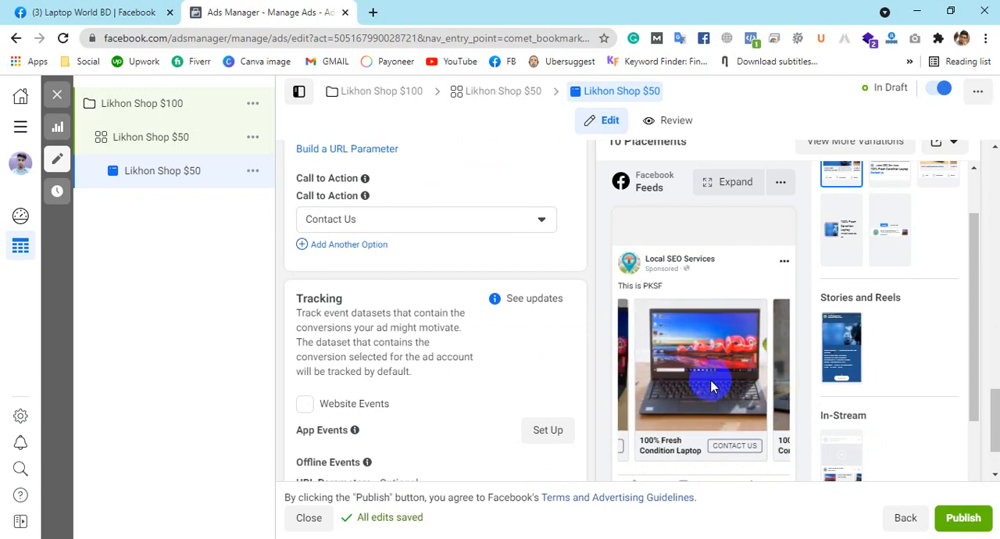
{"action": "left_click", "coordinate": [779, 375]}
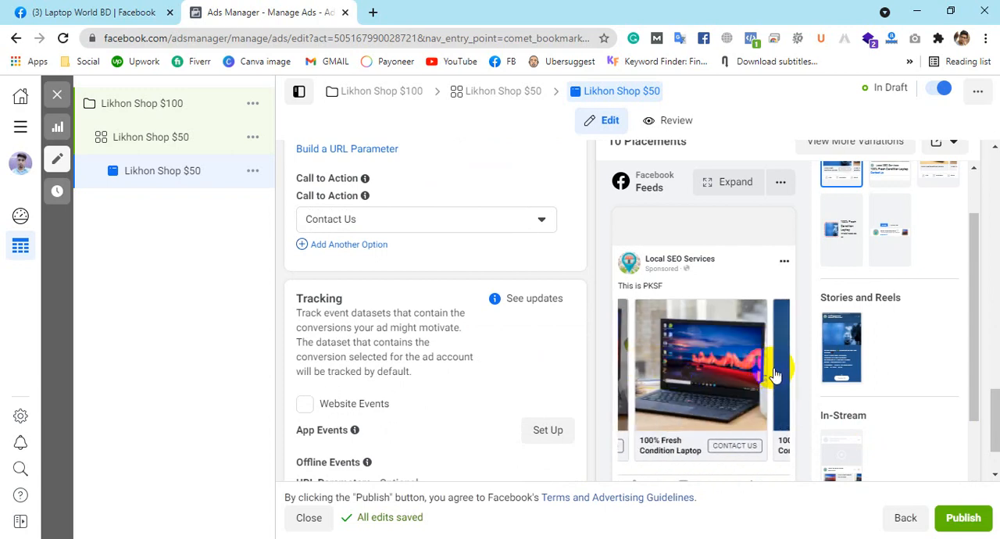
{"action": "left_click", "coordinate": [777, 373]}
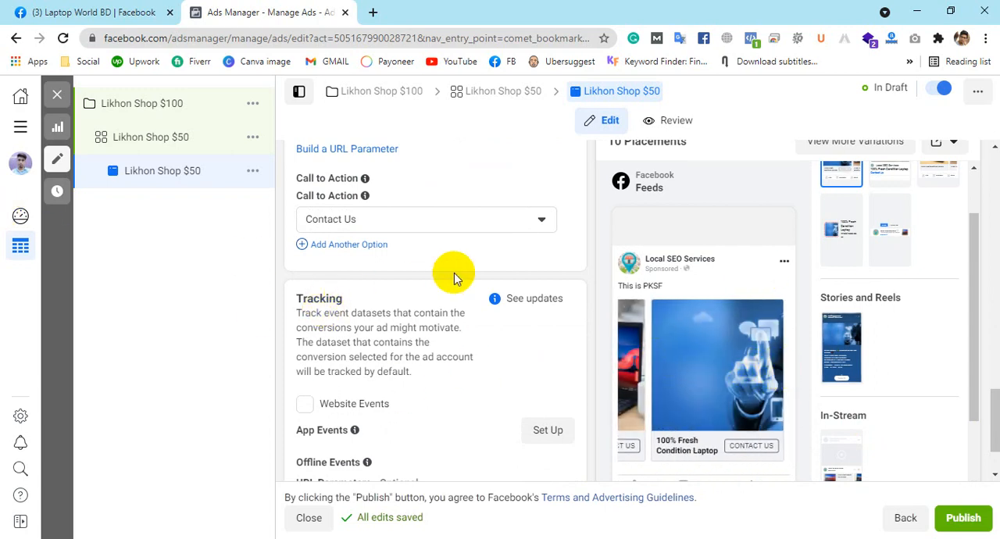
Step: Remove the additional "This is PKSF" primary text option from the ad
{"action": "scroll", "coordinate": [469, 265], "scroll_direction": "up", "scroll_amount": 3}
{"action": "scroll", "coordinate": [484, 305], "scroll_direction": "up", "scroll_amount": 3}
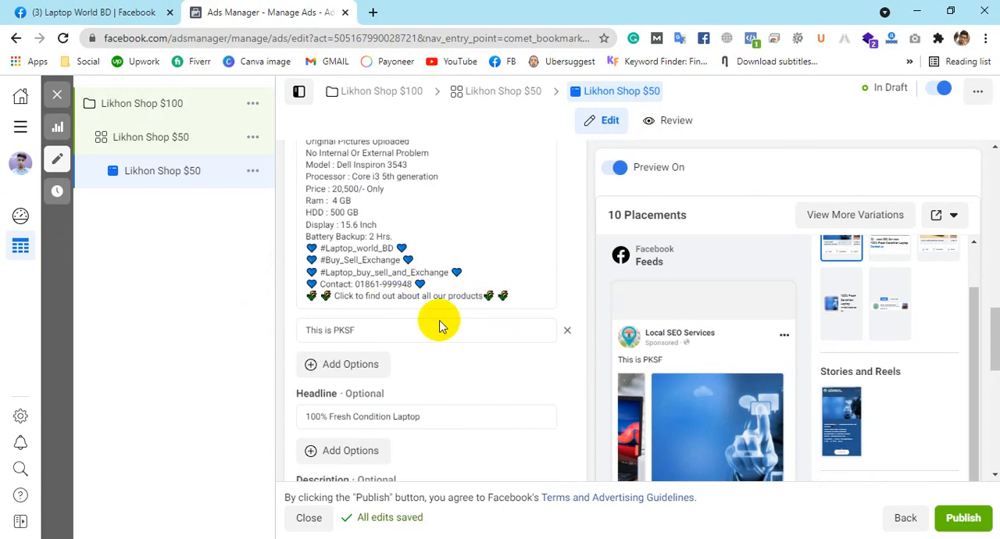
{"action": "left_click", "coordinate": [567, 332]}
{"action": "scroll", "coordinate": [539, 309], "scroll_direction": "up", "scroll_amount": 5}
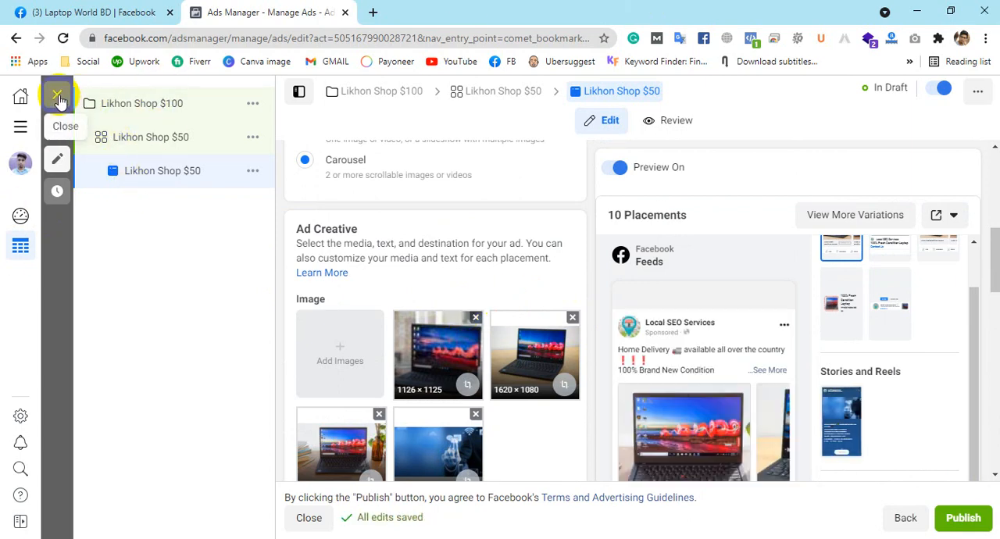
Step: Close the ad editor without publishing the draft items and reload the ads list
{"action": "left_click", "coordinate": [58, 96]}
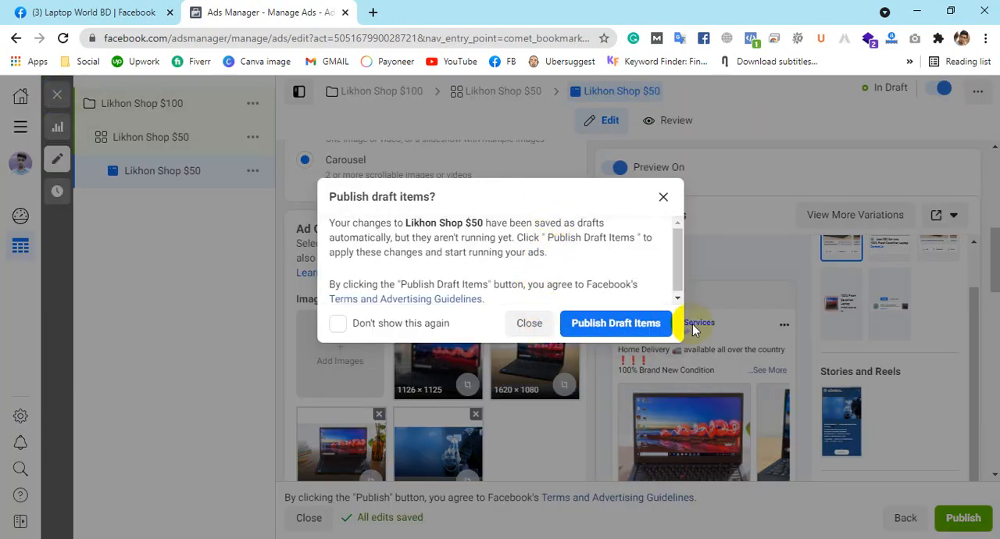
{"action": "left_click", "coordinate": [532, 323]}
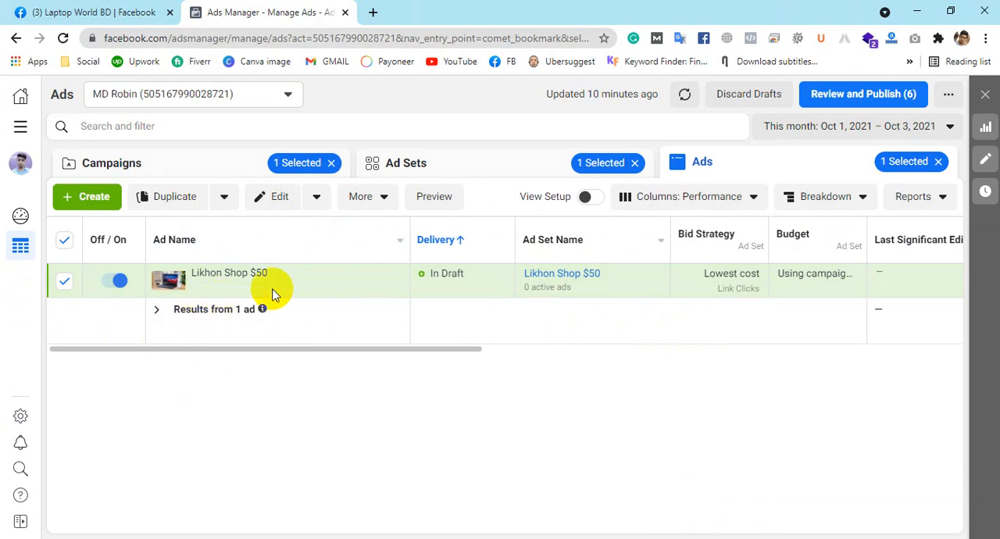
{"action": "mouse_move", "coordinate": [225, 292]}
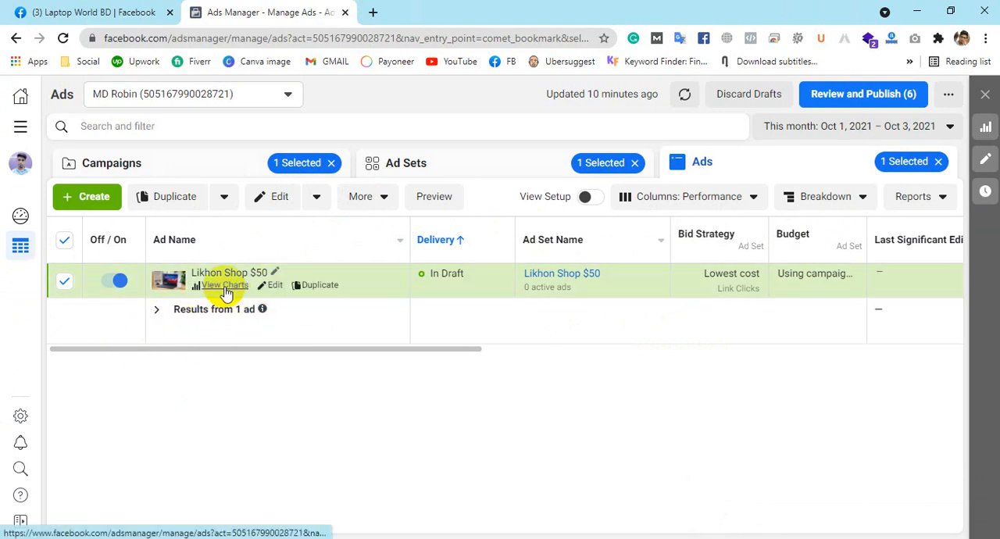
{"action": "left_click", "coordinate": [62, 39]}
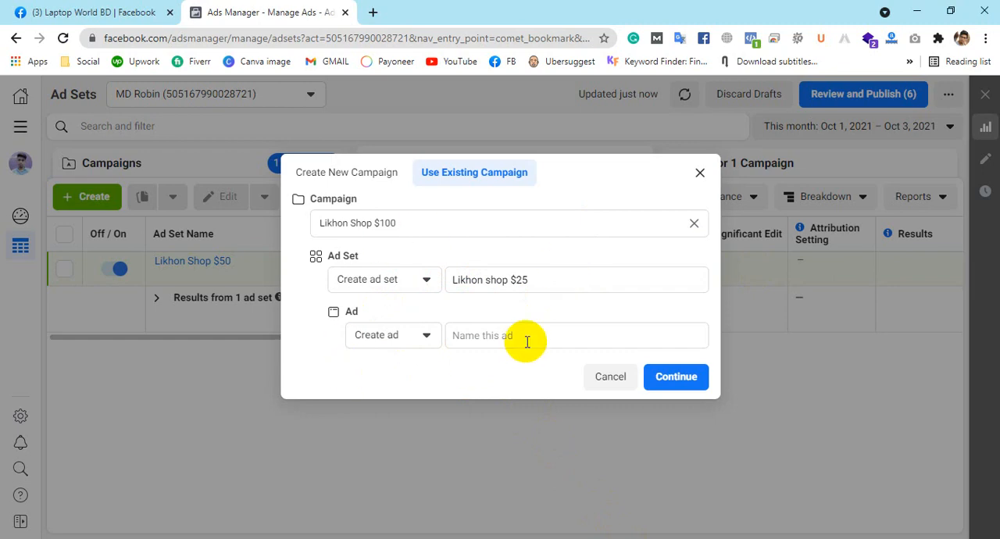
Step: Name the new ad Likhon shop $25 to match its ad set, and create both in the existing Likhon Shop $100 campaign
{"action": "left_click_drag", "start_coordinate": [538, 278], "coordinate": [391, 282]}
{"action": "key", "text": "ctrl+c"}
{"action": "left_click", "coordinate": [457, 335]}
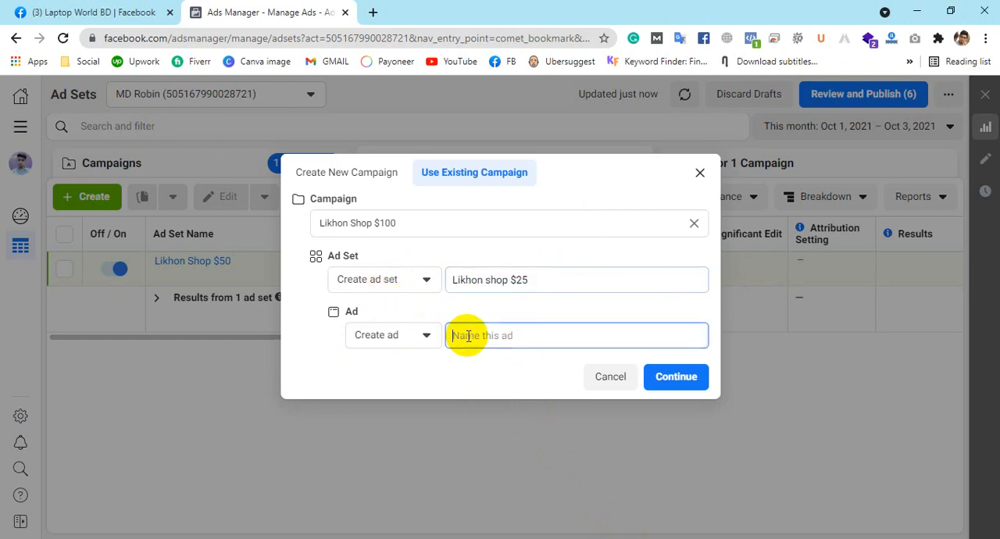
{"action": "key", "text": "ctrl+v"}
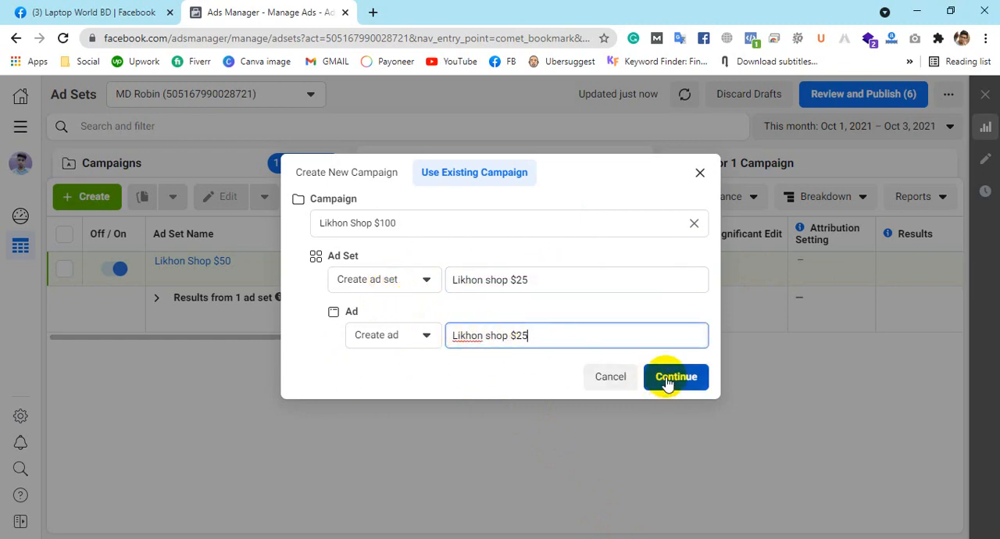
{"action": "left_click", "coordinate": [667, 380]}
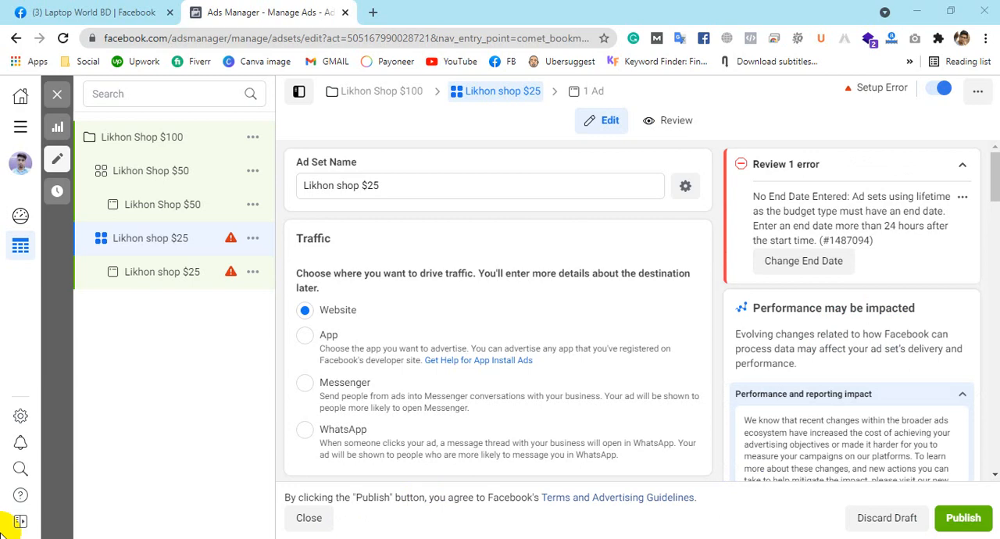
Step: Choose App as the traffic destination for the Likhon shop $25 ad set
{"action": "left_click", "coordinate": [306, 335]}
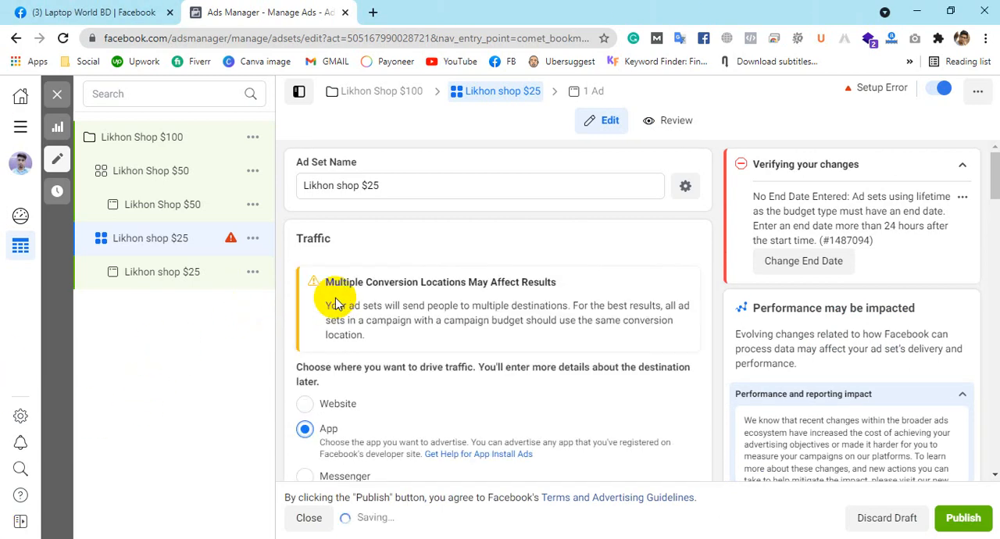
{"action": "scroll", "coordinate": [512, 271], "scroll_direction": "down", "scroll_amount": 5}
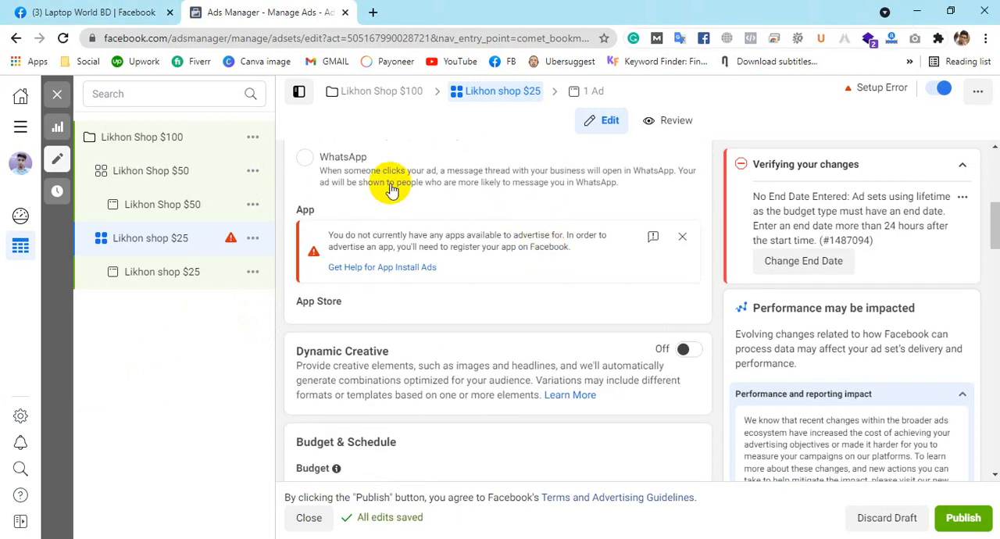
{"action": "scroll", "coordinate": [391, 190], "scroll_direction": "up", "scroll_amount": 2}
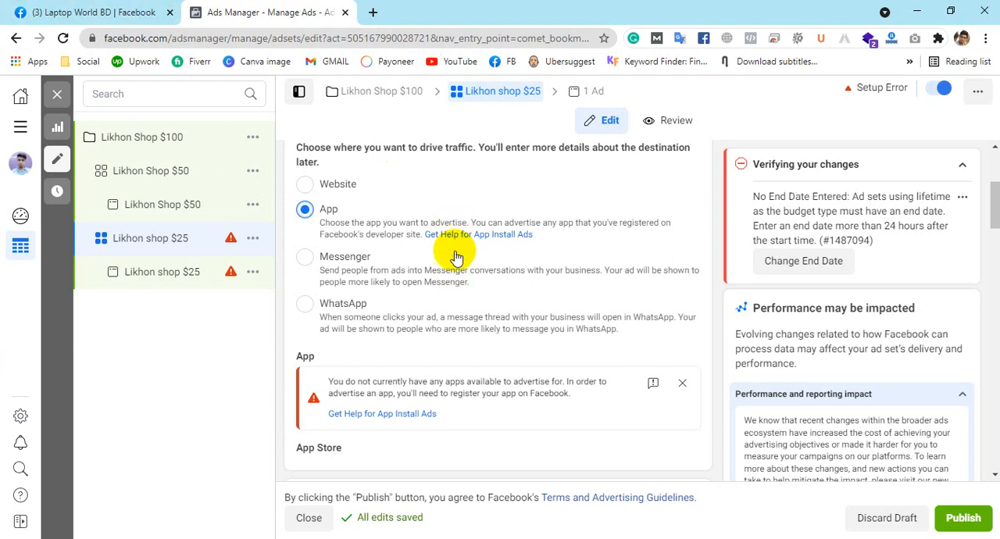
Step: Schedule the ad set to start on Oct 8, 2021 and end on Oct 15, 2021
{"action": "scroll", "coordinate": [404, 229], "scroll_direction": "down", "scroll_amount": 3}
{"action": "scroll", "coordinate": [404, 228], "scroll_direction": "down", "scroll_amount": 3}
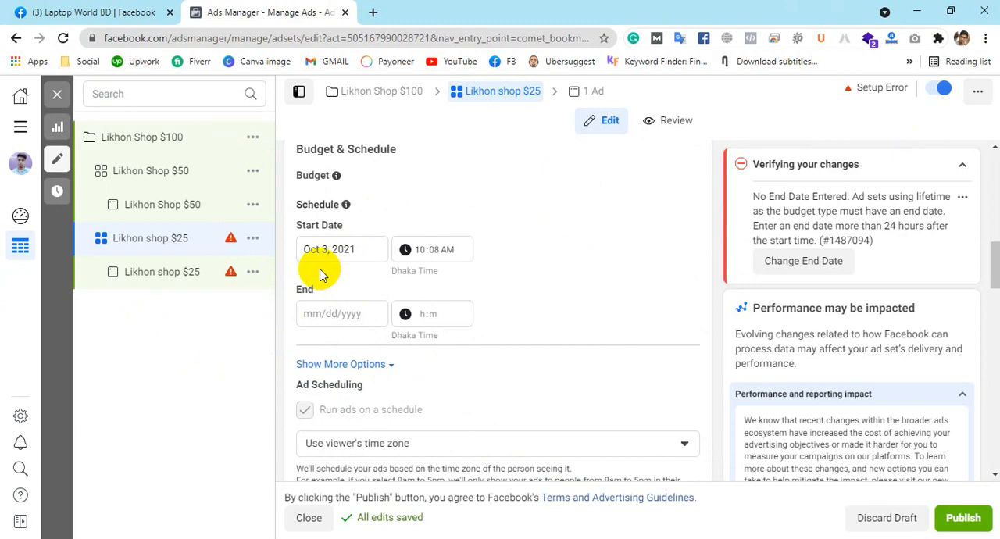
{"action": "scroll", "coordinate": [444, 149], "scroll_direction": "up", "scroll_amount": 6}
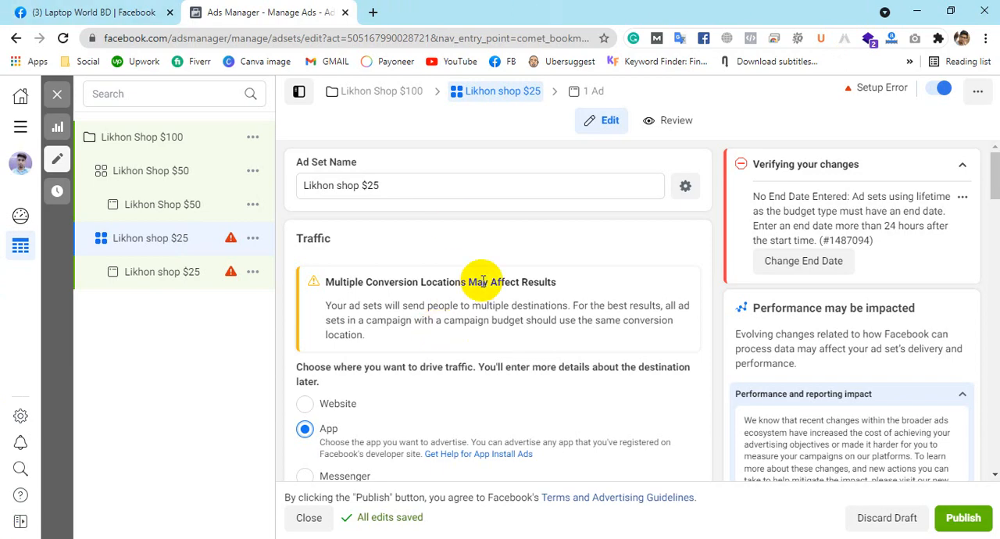
{"action": "scroll", "coordinate": [576, 352], "scroll_direction": "down", "scroll_amount": 8}
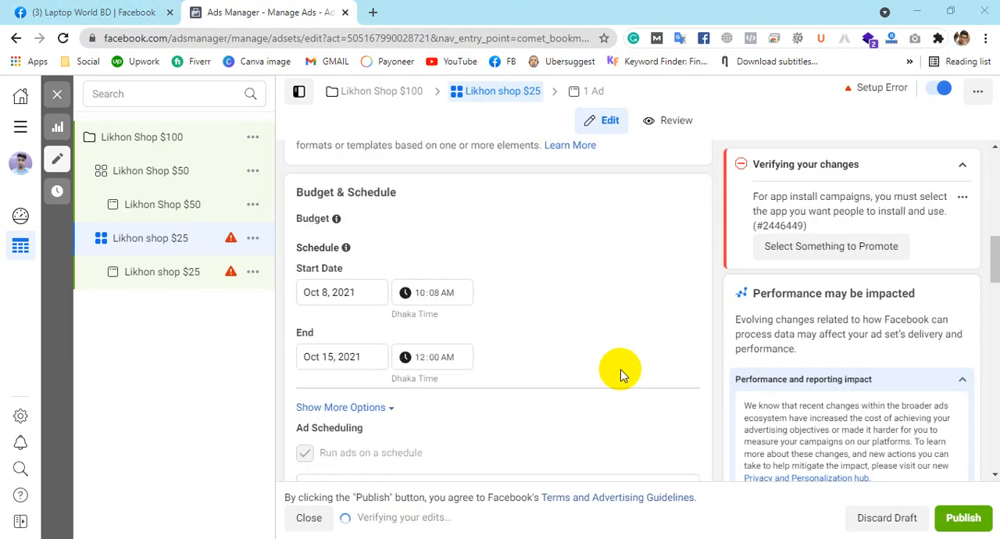
{"action": "scroll", "coordinate": [620, 375], "scroll_direction": "down", "scroll_amount": 3}
{"action": "left_click", "coordinate": [363, 296]}
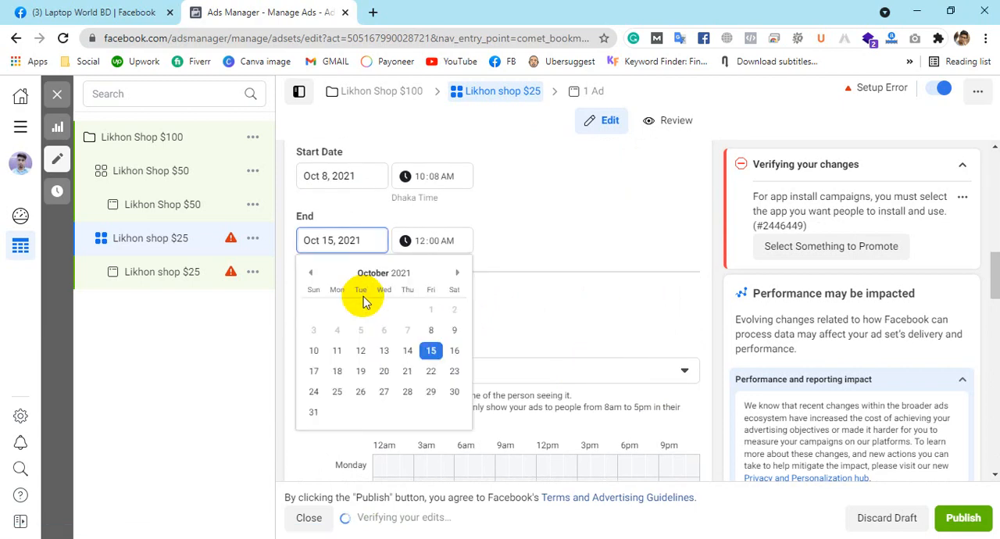
{"action": "left_click", "coordinate": [535, 251]}
Step: Reveal the additional budget and schedule options and enable Ad Set Spend Limits
{"action": "left_click", "coordinate": [384, 292]}
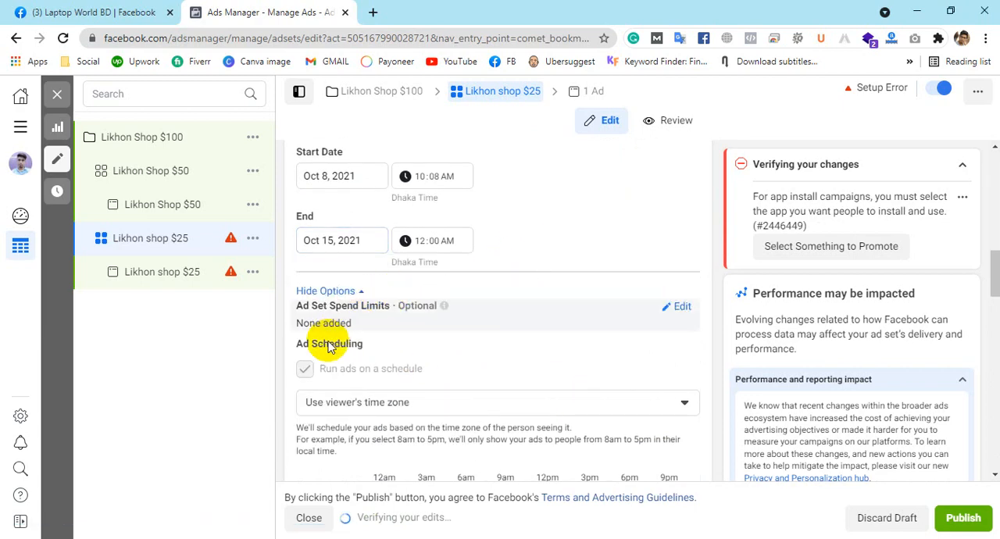
{"action": "left_click", "coordinate": [670, 307]}
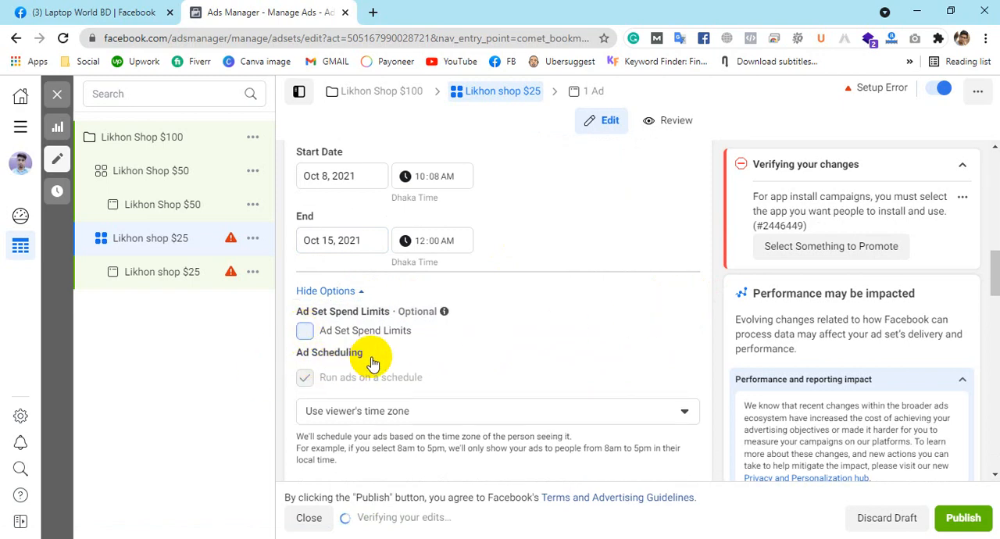
{"action": "left_click", "coordinate": [374, 348]}
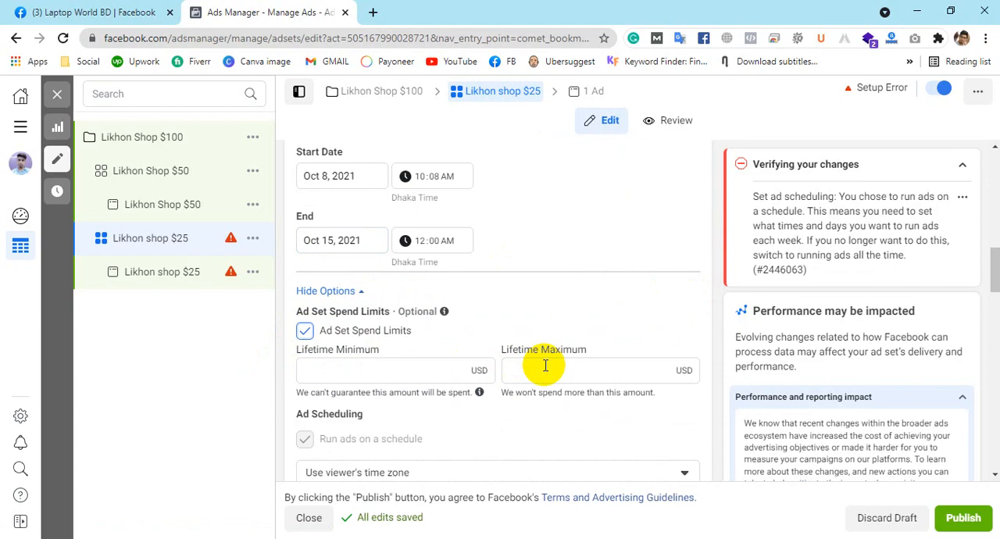
Step: Set the ad set's lifetime maximum spend to $25 and its lifetime minimum spend to $15
{"action": "scroll", "coordinate": [546, 256], "scroll_direction": "up", "scroll_amount": 3}
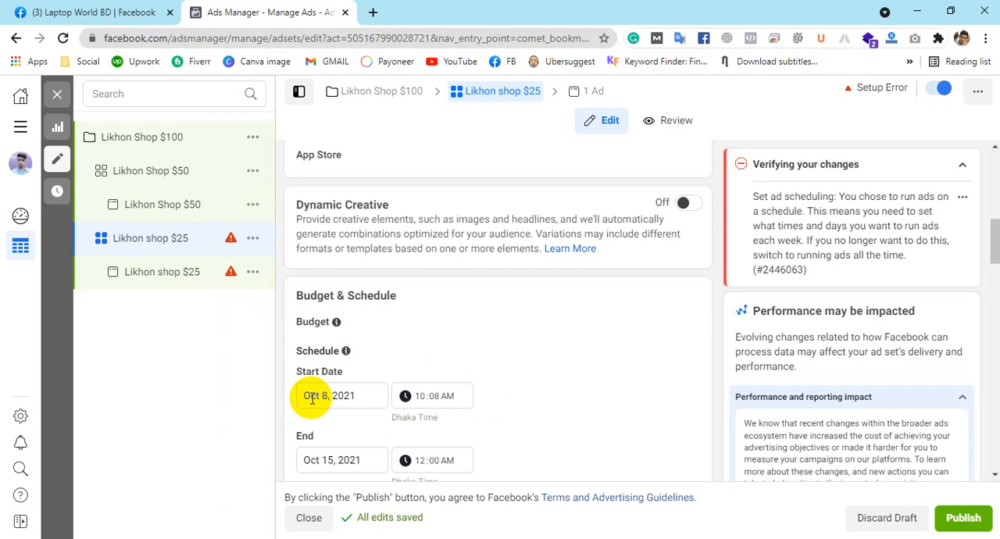
{"action": "scroll", "coordinate": [554, 291], "scroll_direction": "down", "scroll_amount": 5}
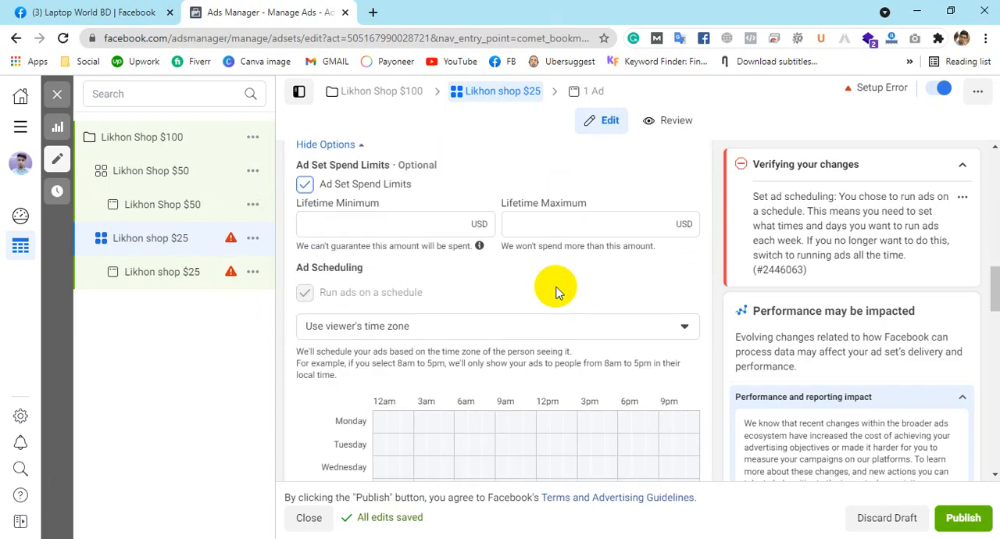
{"action": "scroll", "coordinate": [625, 273], "scroll_direction": "up", "scroll_amount": 1}
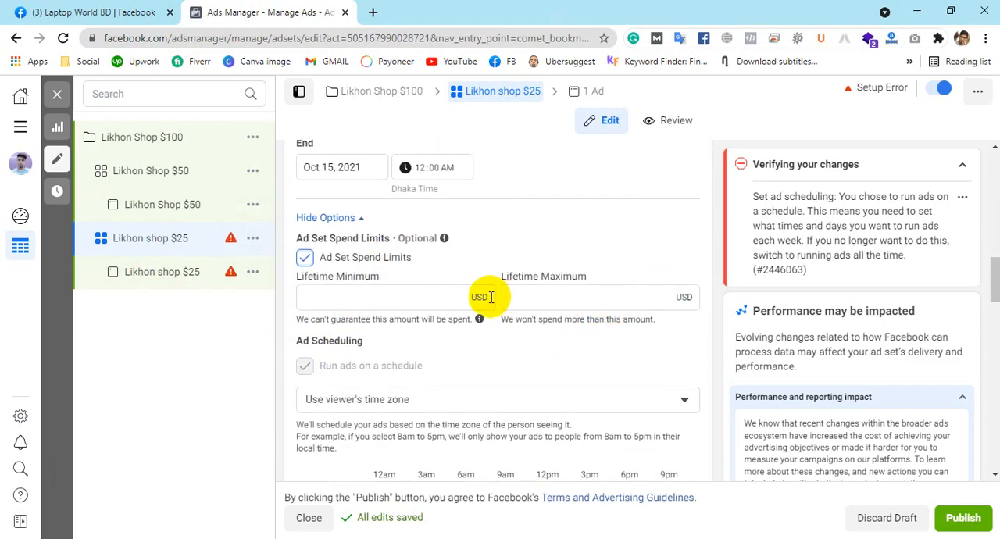
{"action": "left_click", "coordinate": [466, 293]}
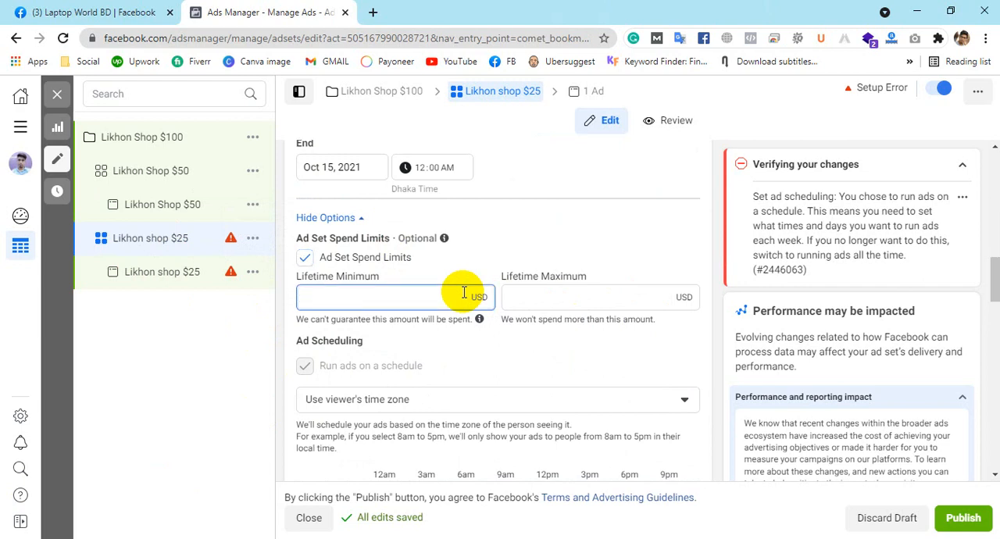
{"action": "left_click", "coordinate": [527, 296]}
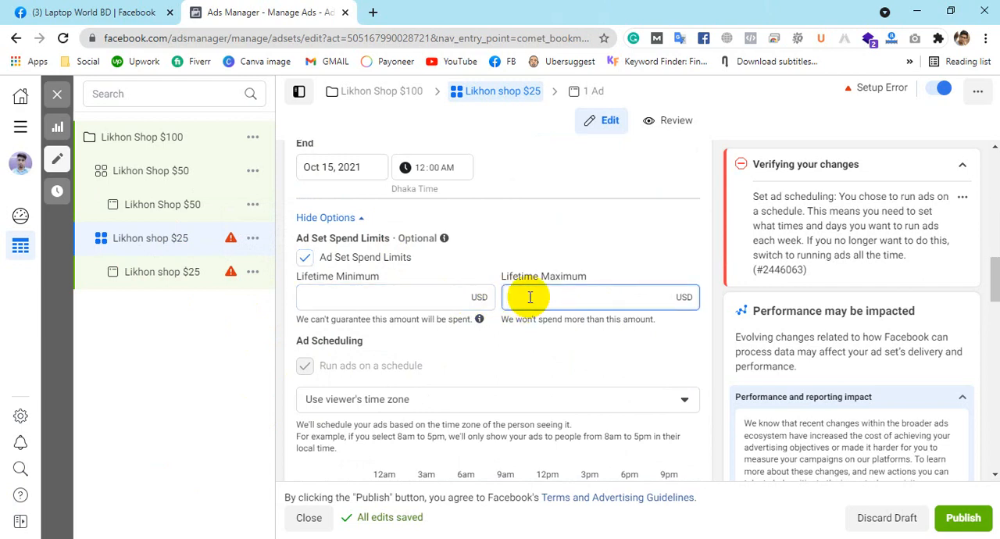
{"action": "type", "text": "25"}
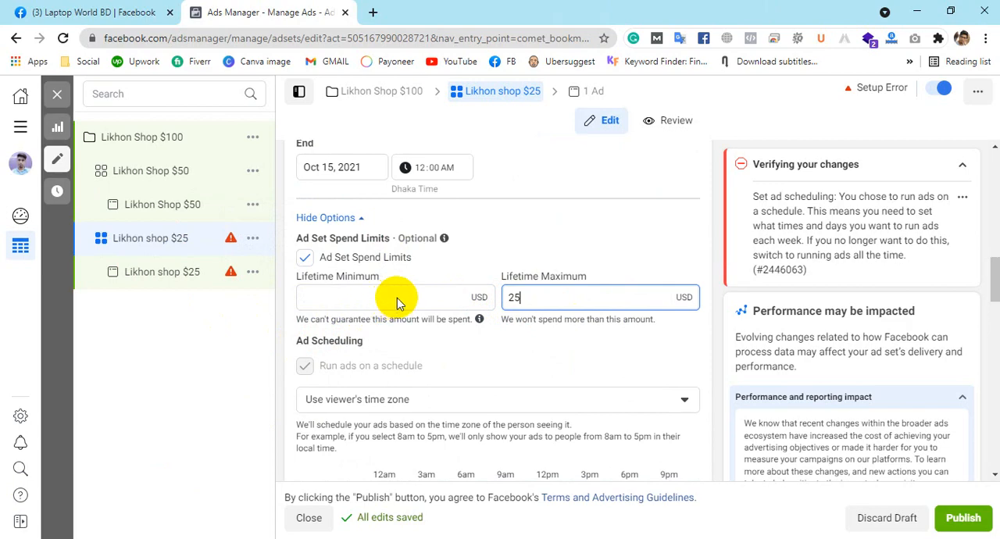
{"action": "left_click", "coordinate": [468, 294]}
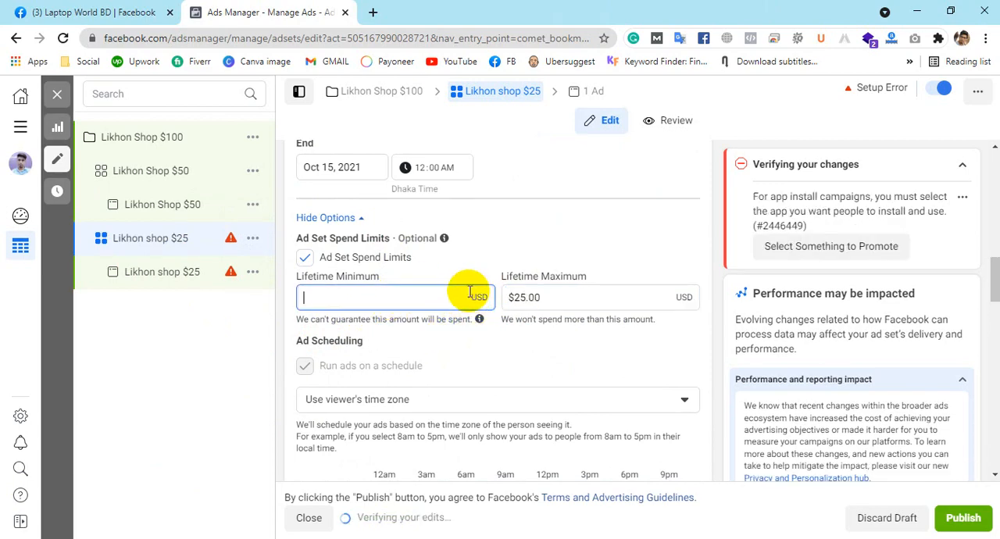
{"action": "type", "text": "15"}
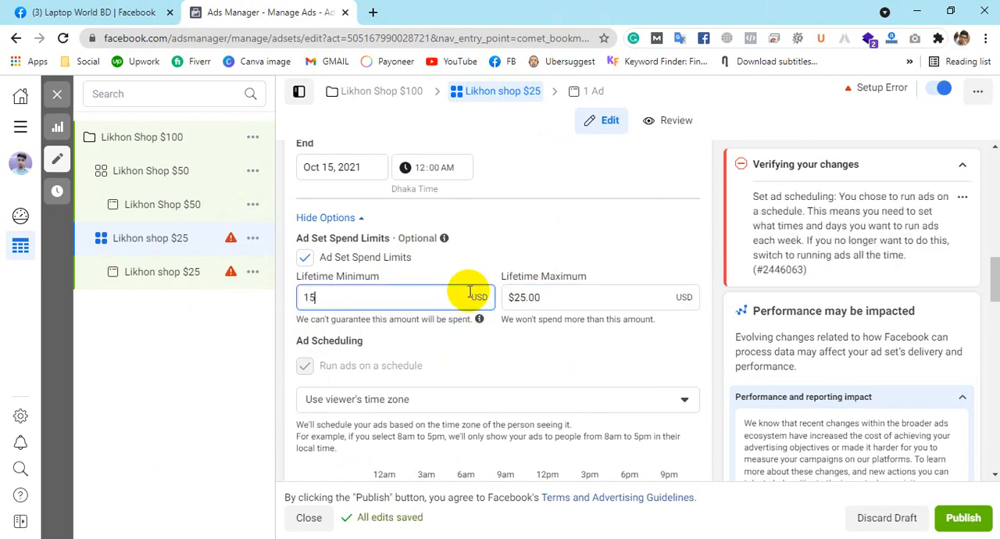
{"action": "left_click", "coordinate": [528, 246]}
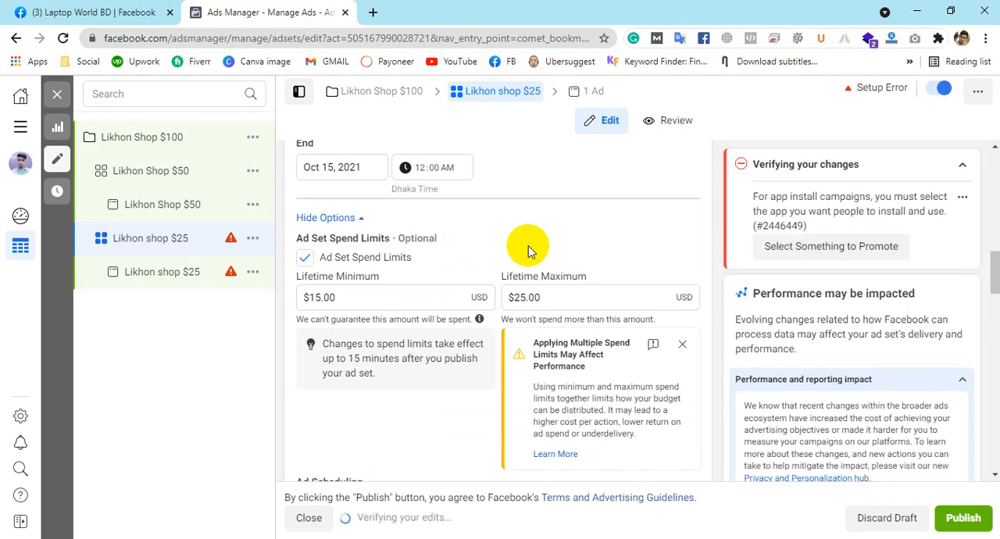
Step: Schedule the ads for every day from 2am to 7am, 11am to 1pm, 3pm to 6pm and 9pm to 12am
{"action": "scroll", "coordinate": [529, 291], "scroll_direction": "down", "scroll_amount": 2}
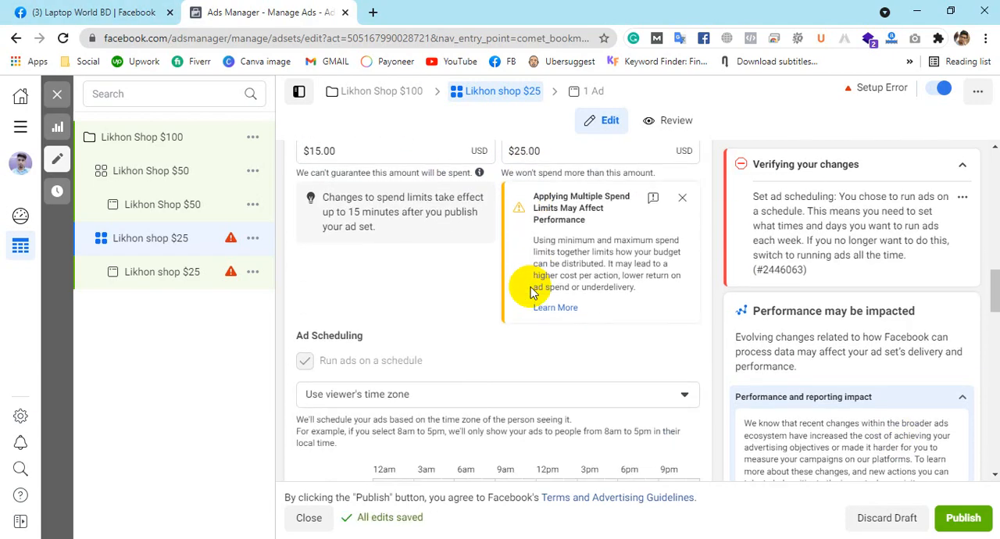
{"action": "scroll", "coordinate": [529, 291], "scroll_direction": "down", "scroll_amount": 1}
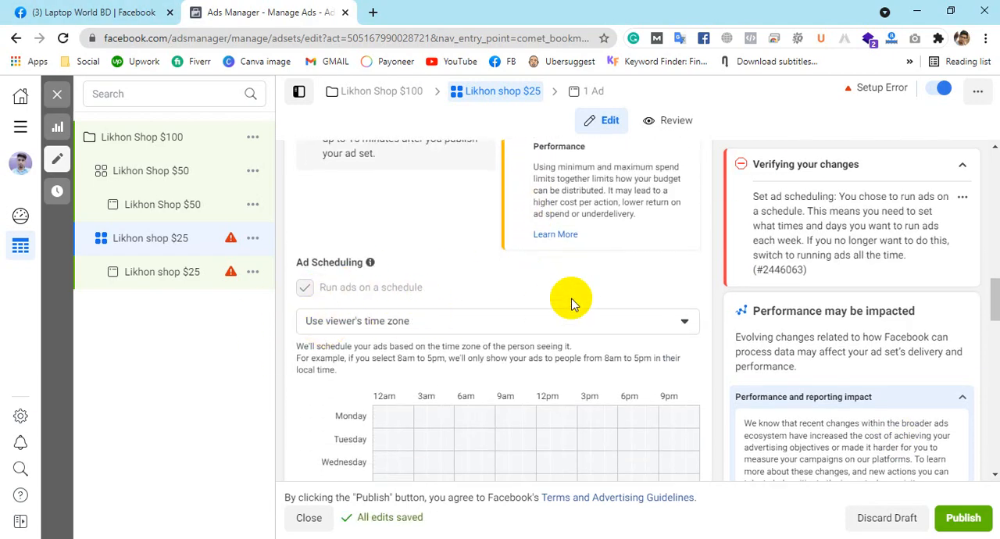
{"action": "scroll", "coordinate": [570, 303], "scroll_direction": "down", "scroll_amount": 4}
{"action": "left_click_drag", "start_coordinate": [406, 285], "coordinate": [465, 285]}
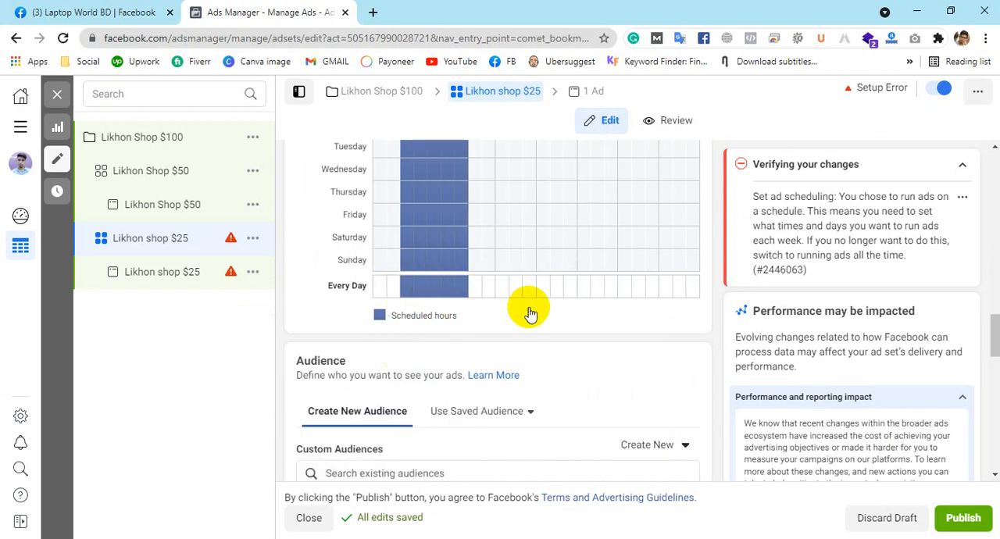
{"action": "left_click_drag", "start_coordinate": [580, 282], "coordinate": [610, 282]}
{"action": "left_click", "coordinate": [524, 285]}
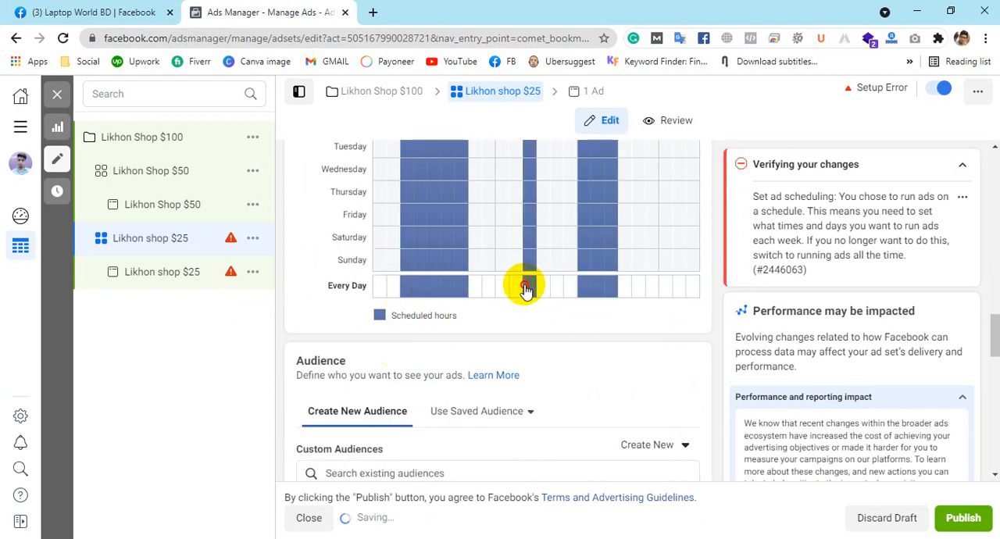
{"action": "left_click", "coordinate": [544, 286]}
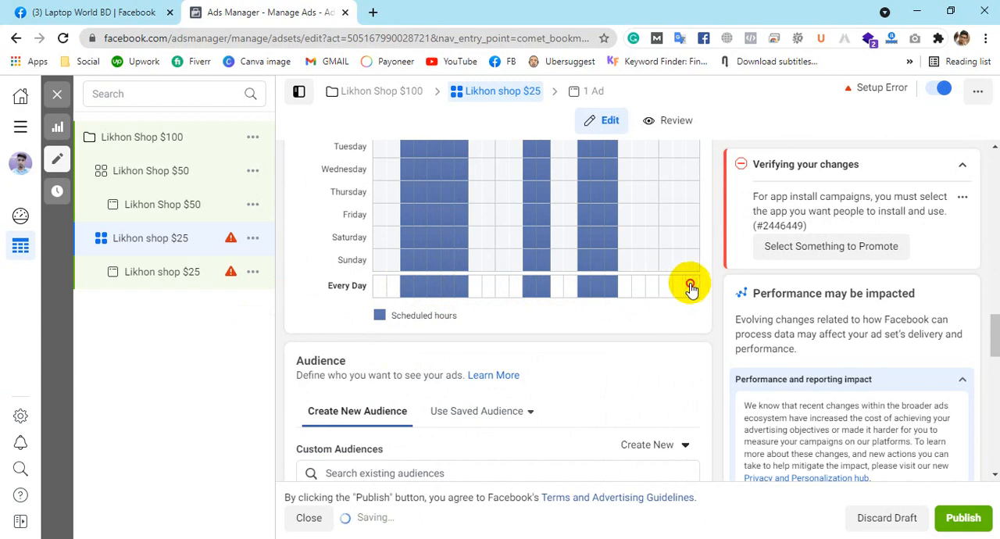
{"action": "left_click_drag", "start_coordinate": [690, 287], "coordinate": [695, 287]}
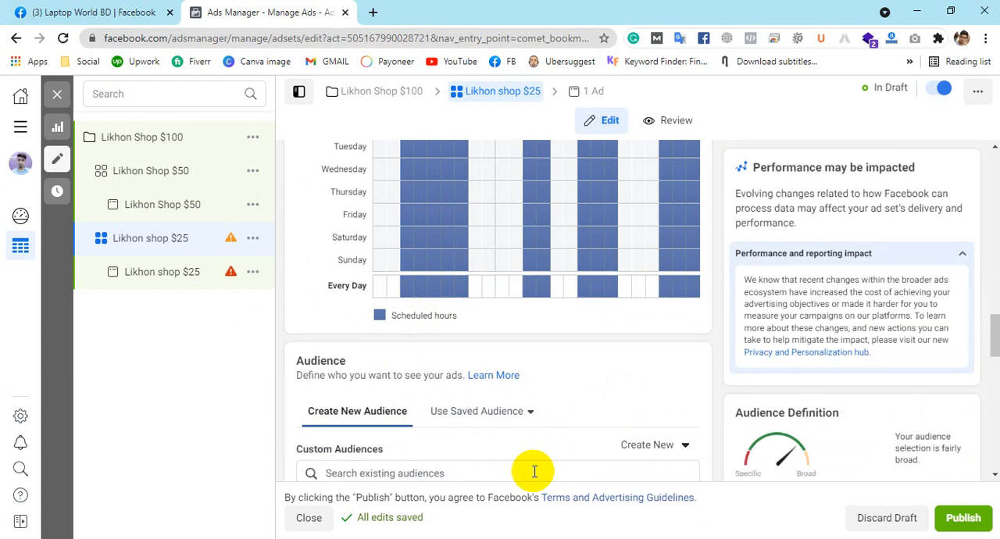
Step: Apply the saved audience "aps" to the Likhon shop $25 ad set
{"action": "scroll", "coordinate": [622, 375], "scroll_direction": "down", "scroll_amount": 2}
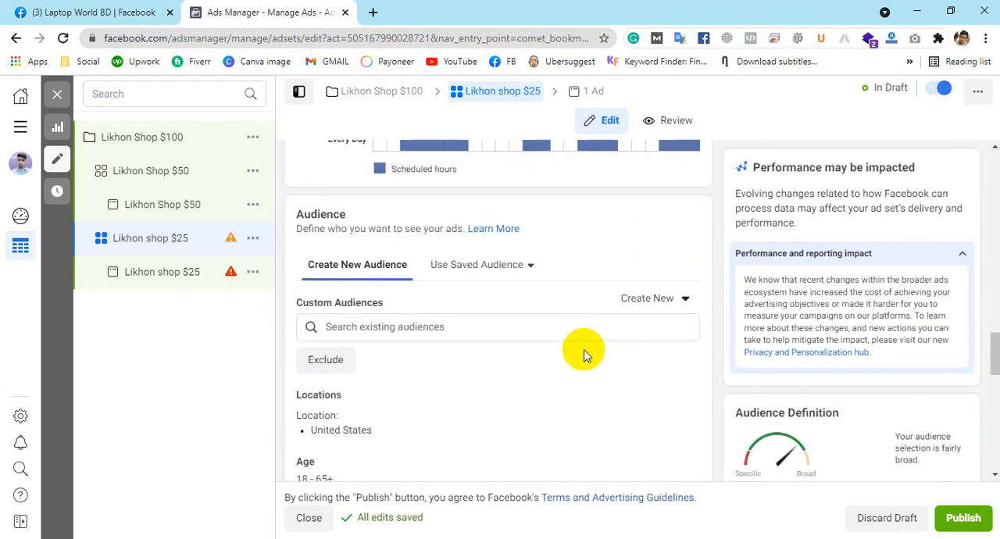
{"action": "scroll", "coordinate": [648, 301], "scroll_direction": "down", "scroll_amount": 1}
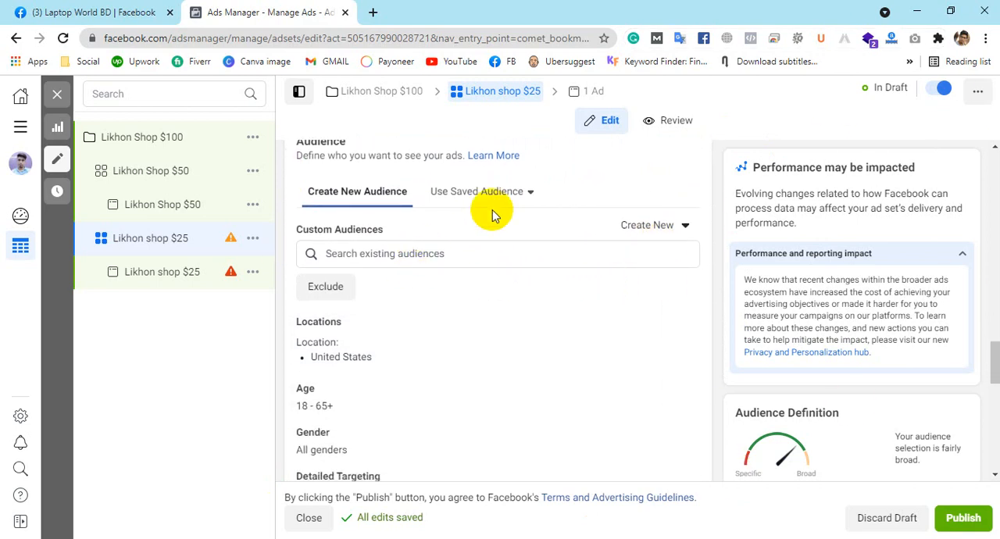
{"action": "left_click", "coordinate": [492, 206]}
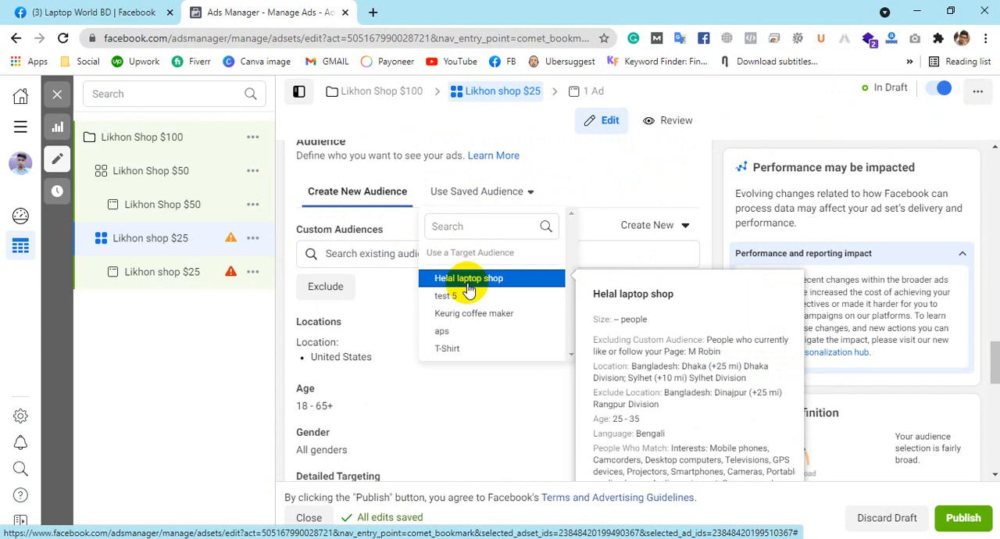
{"action": "left_click", "coordinate": [467, 332]}
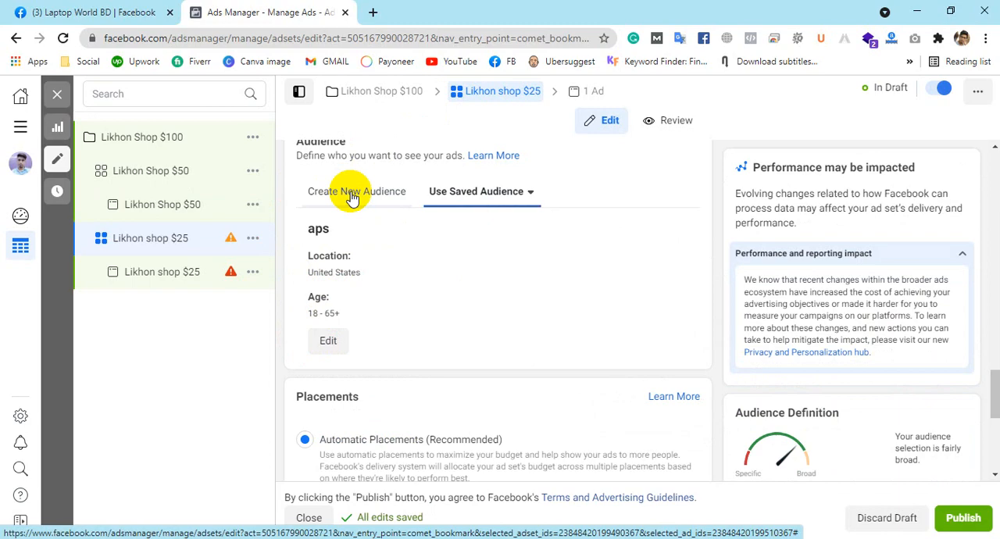
Step: Switch the ad set to Manual Placements and exclude Instagram from the platforms
{"action": "scroll", "coordinate": [645, 224], "scroll_direction": "down", "scroll_amount": 3}
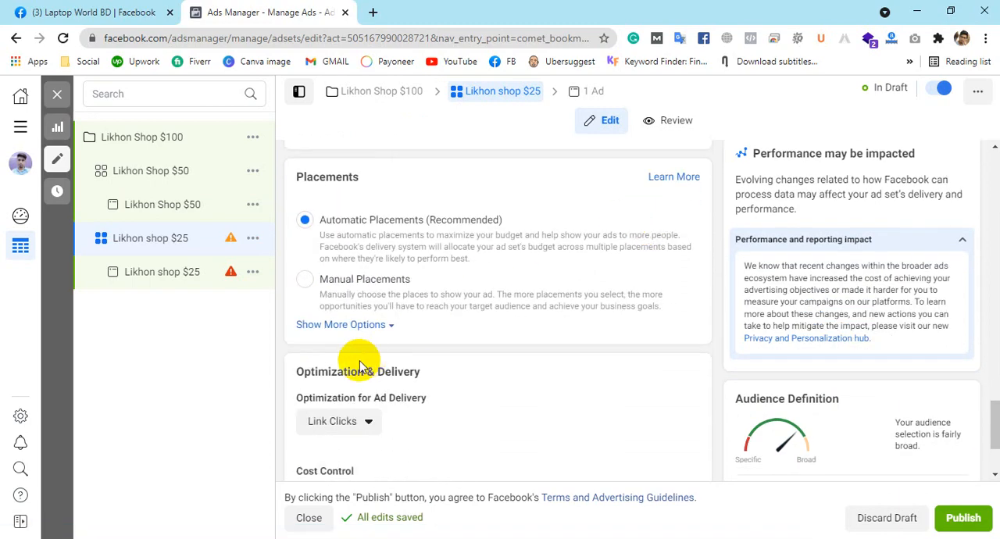
{"action": "left_click", "coordinate": [304, 282]}
{"action": "scroll", "coordinate": [458, 299], "scroll_direction": "down", "scroll_amount": 1}
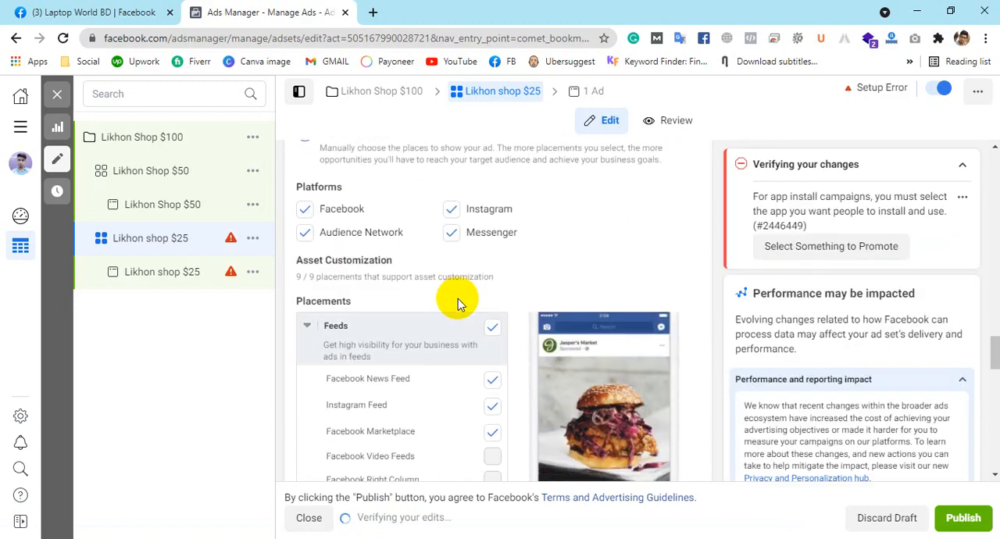
{"action": "left_click", "coordinate": [452, 210]}
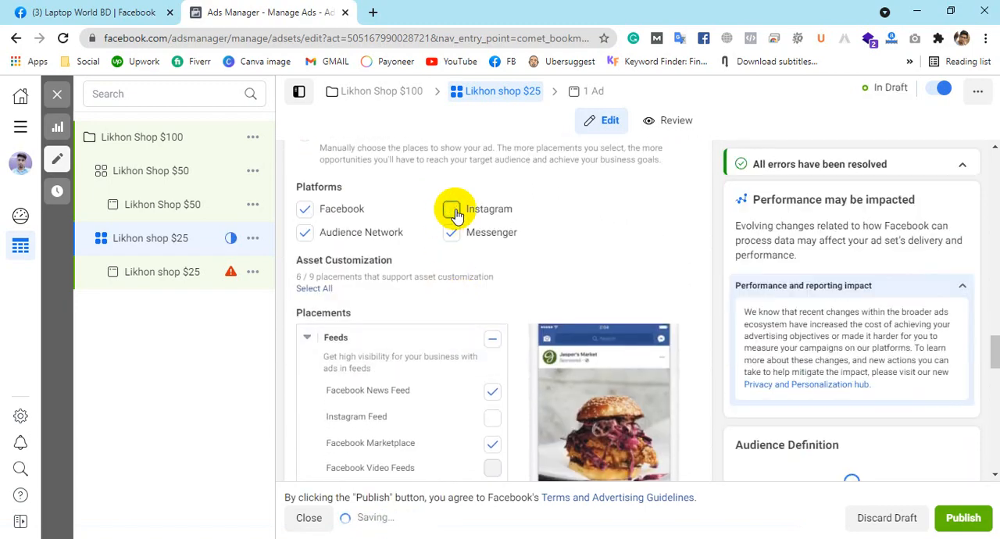
Step: Examine the ad set's Optimization for Ad Delivery choices and the additional option showing when charges apply
{"action": "scroll", "coordinate": [673, 286], "scroll_direction": "down", "scroll_amount": 10}
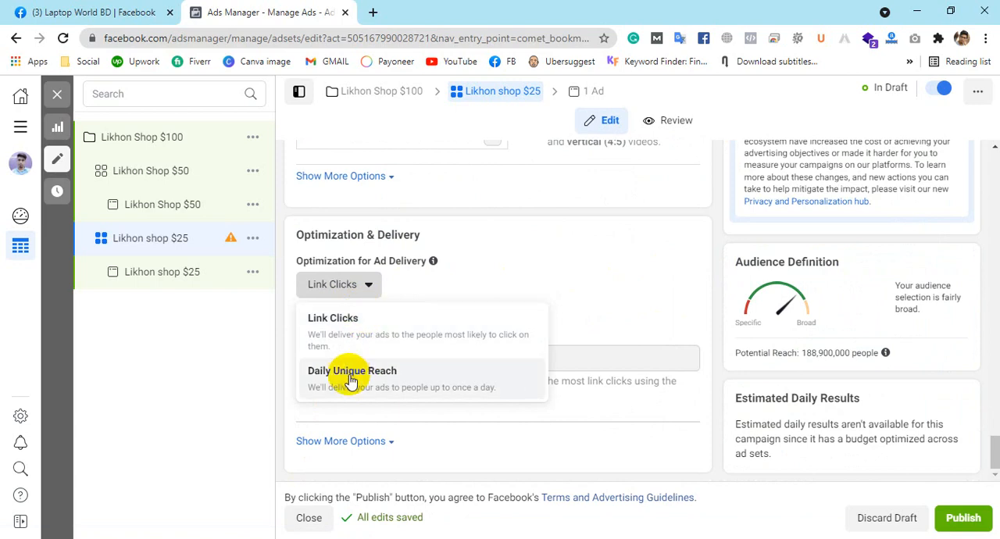
{"action": "left_click", "coordinate": [573, 255]}
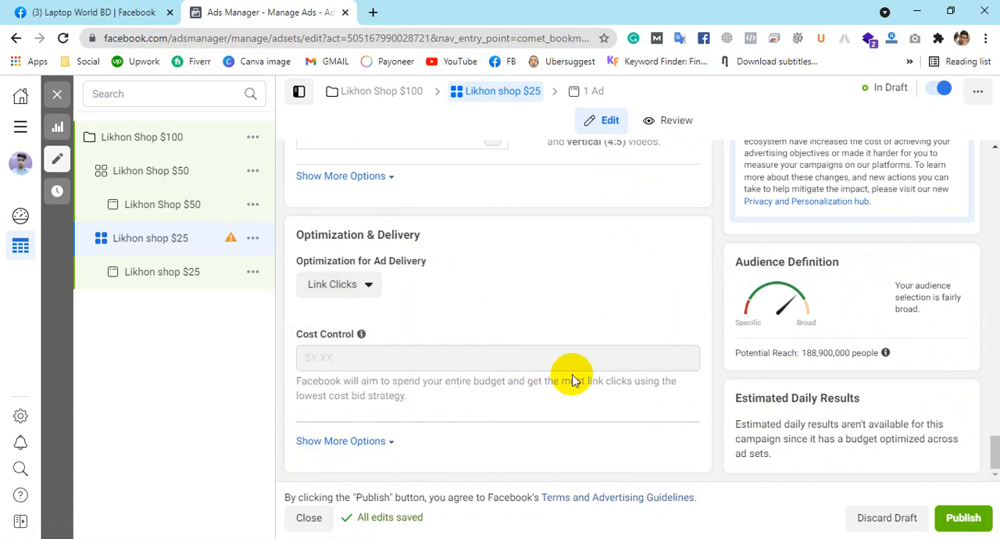
{"action": "left_click", "coordinate": [328, 442]}
{"action": "scroll", "coordinate": [479, 373], "scroll_direction": "down", "scroll_amount": 1}
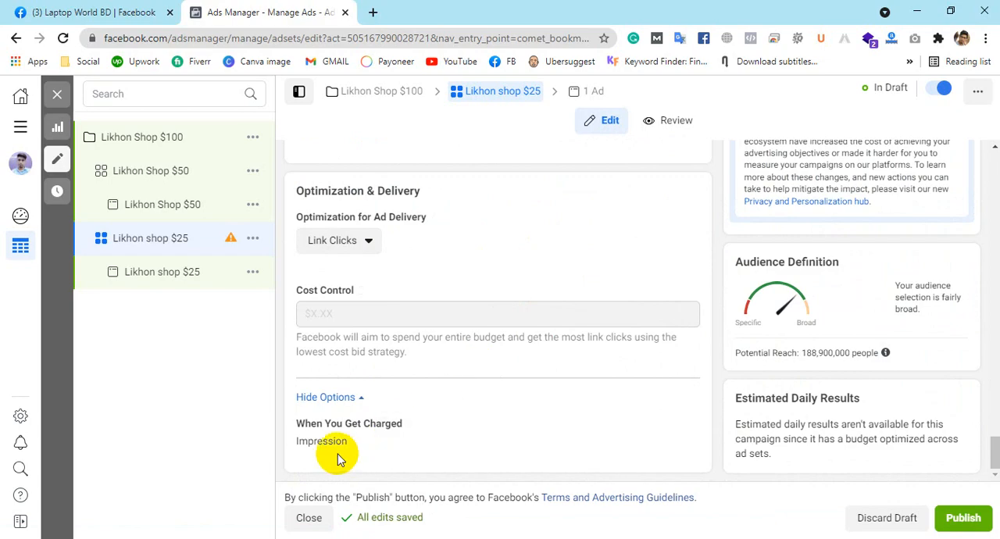
{"action": "scroll", "coordinate": [585, 419], "scroll_direction": "up", "scroll_amount": 5}
{"action": "scroll", "coordinate": [586, 420], "scroll_direction": "up", "scroll_amount": 10}
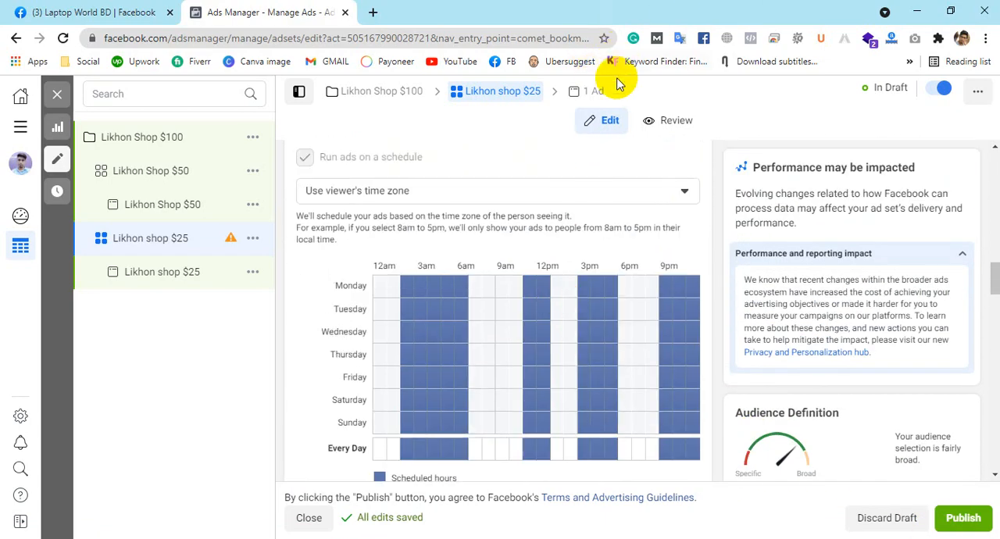
Step: Open the ad in the Likhon shop $25 ad set and set its Facebook Page to Local SEO Service
{"action": "left_click", "coordinate": [593, 92]}
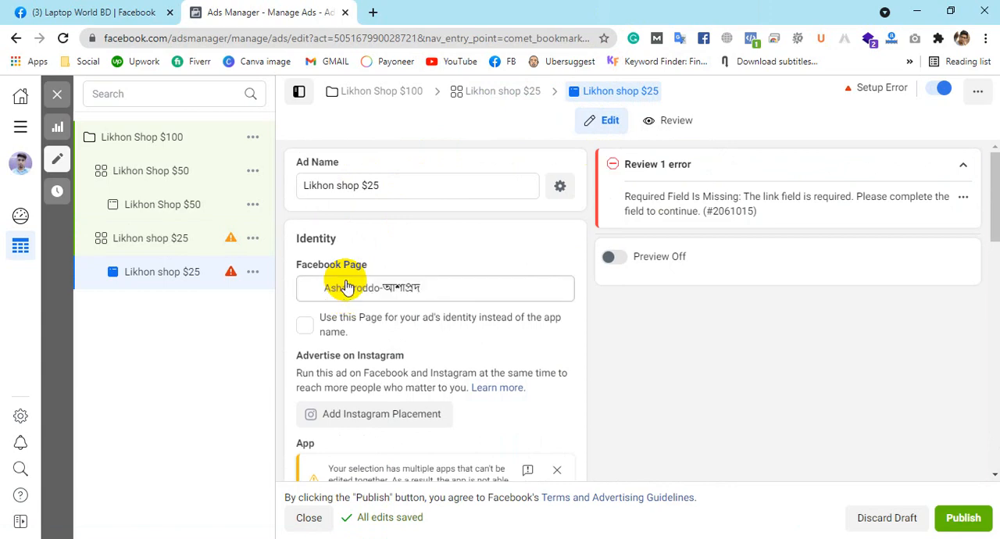
{"action": "left_click", "coordinate": [397, 293]}
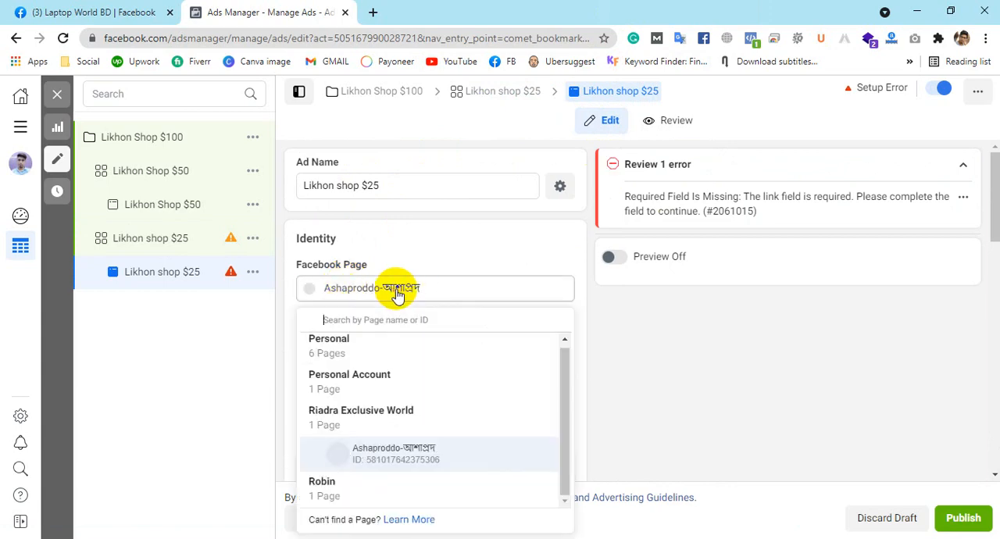
{"action": "left_click", "coordinate": [365, 353]}
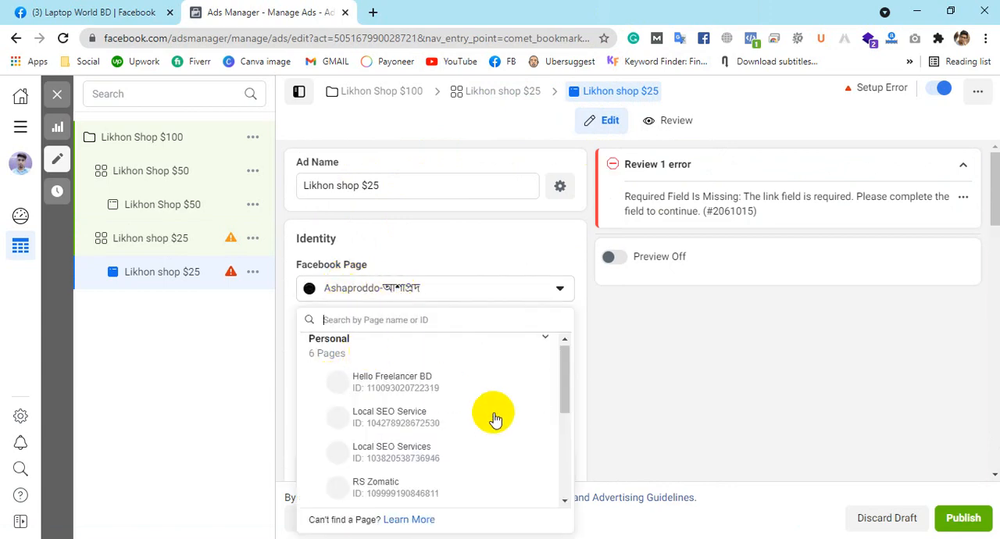
{"action": "scroll", "coordinate": [460, 411], "scroll_direction": "down", "scroll_amount": 2}
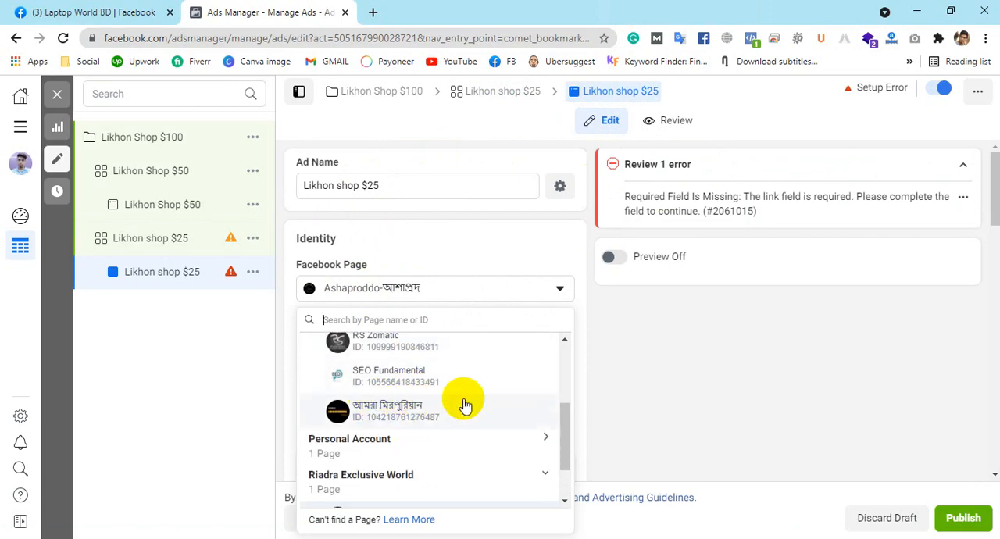
{"action": "scroll", "coordinate": [438, 400], "scroll_direction": "up", "scroll_amount": 2}
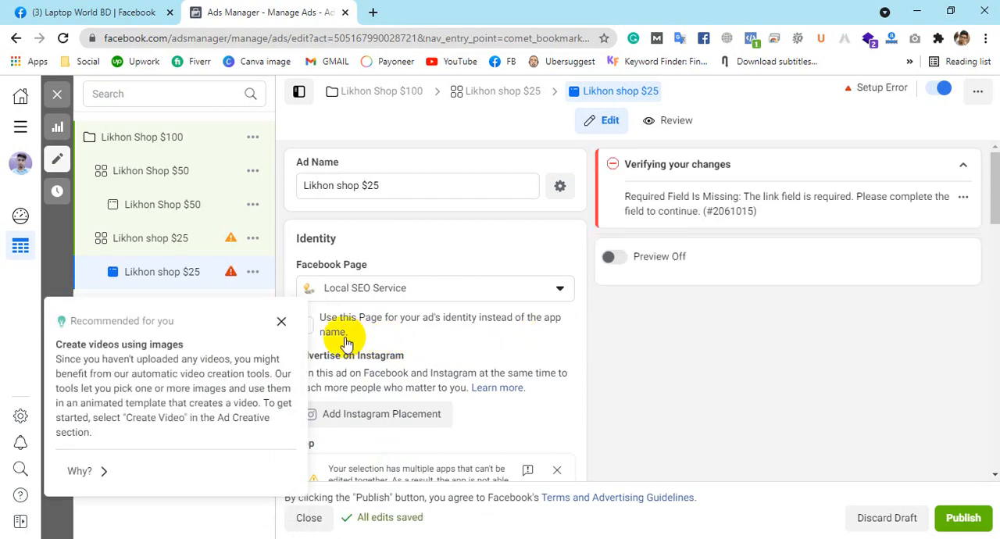
{"action": "left_click", "coordinate": [281, 320]}
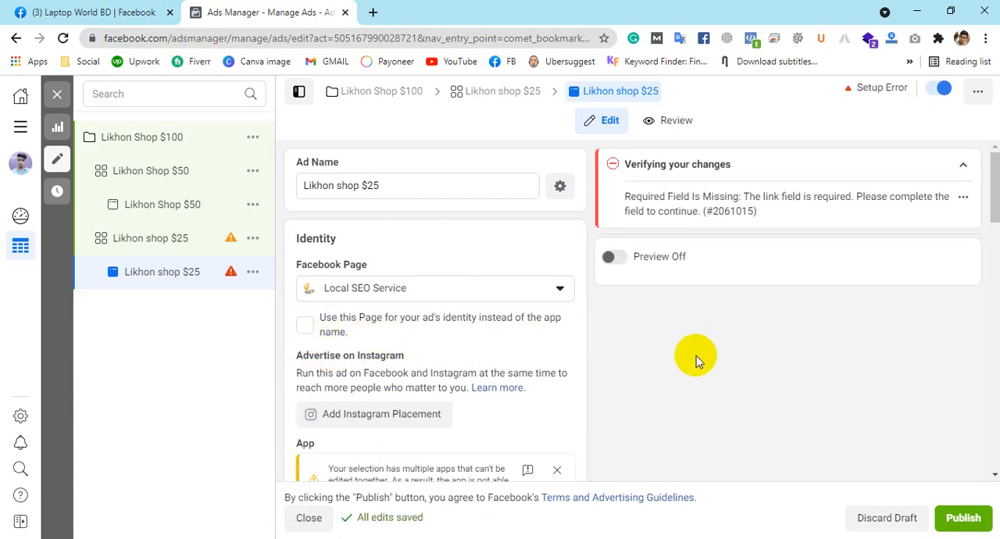
Step: Dismiss the App and App Store warnings in the ad's Identity section
{"action": "scroll", "coordinate": [696, 356], "scroll_direction": "down", "scroll_amount": 3}
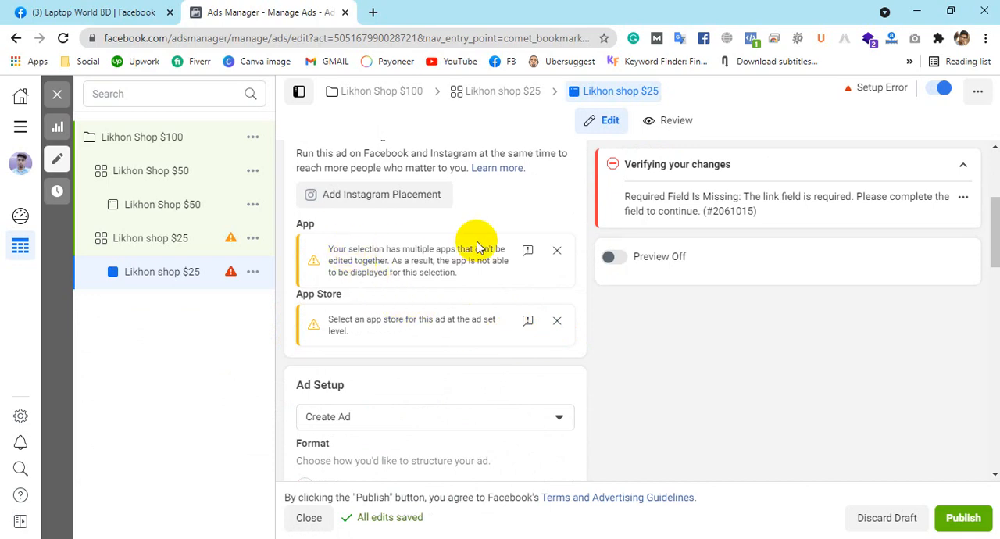
{"action": "left_click", "coordinate": [553, 252]}
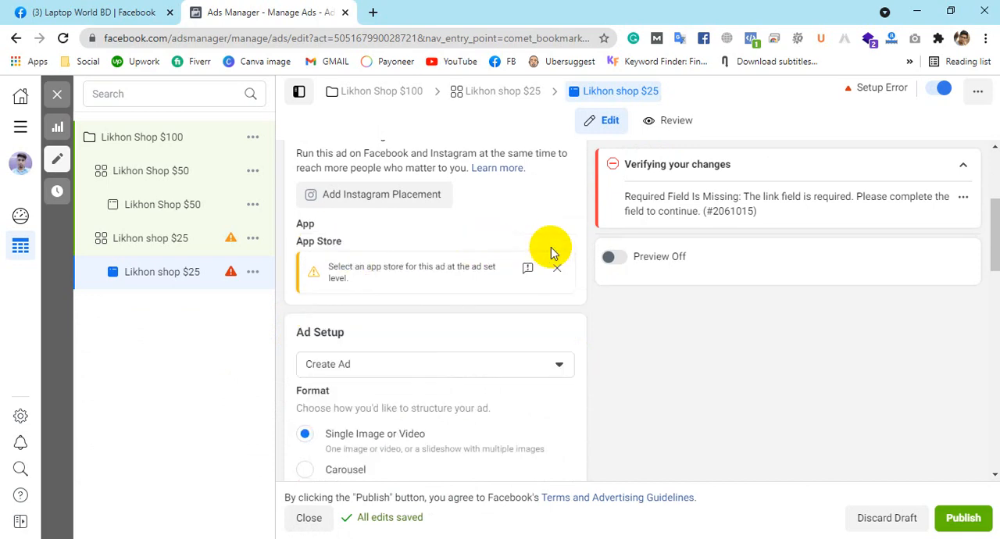
{"action": "left_click", "coordinate": [554, 267]}
Step: Look through the ad's sections from Identity to Tracking and check the available Ad Setup choices
{"action": "scroll", "coordinate": [659, 317], "scroll_direction": "down", "scroll_amount": 2}
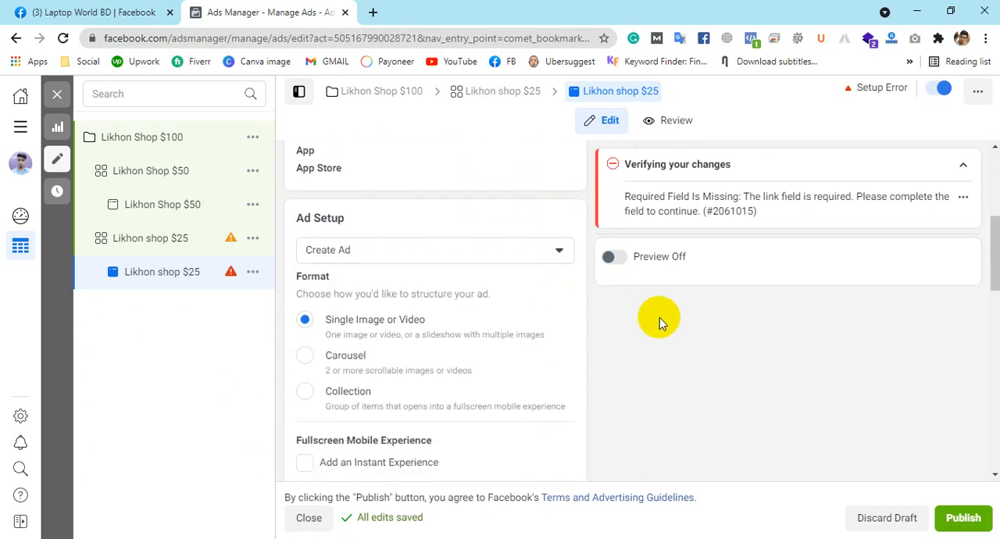
{"action": "scroll", "coordinate": [717, 327], "scroll_direction": "down", "scroll_amount": 2}
{"action": "scroll", "coordinate": [716, 328], "scroll_direction": "down", "scroll_amount": 10}
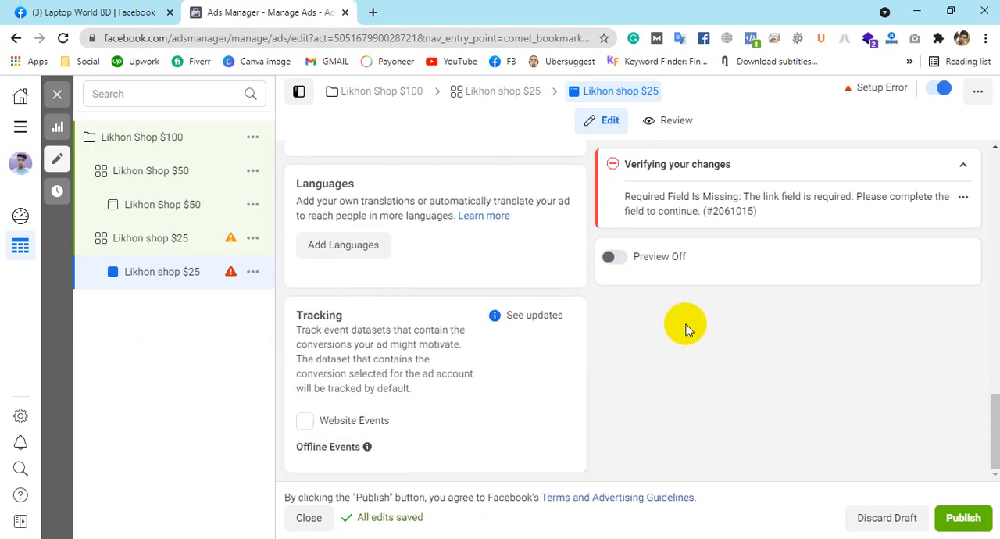
{"action": "scroll", "coordinate": [685, 328], "scroll_direction": "up", "scroll_amount": 10}
{"action": "scroll", "coordinate": [685, 328], "scroll_direction": "up", "scroll_amount": 3}
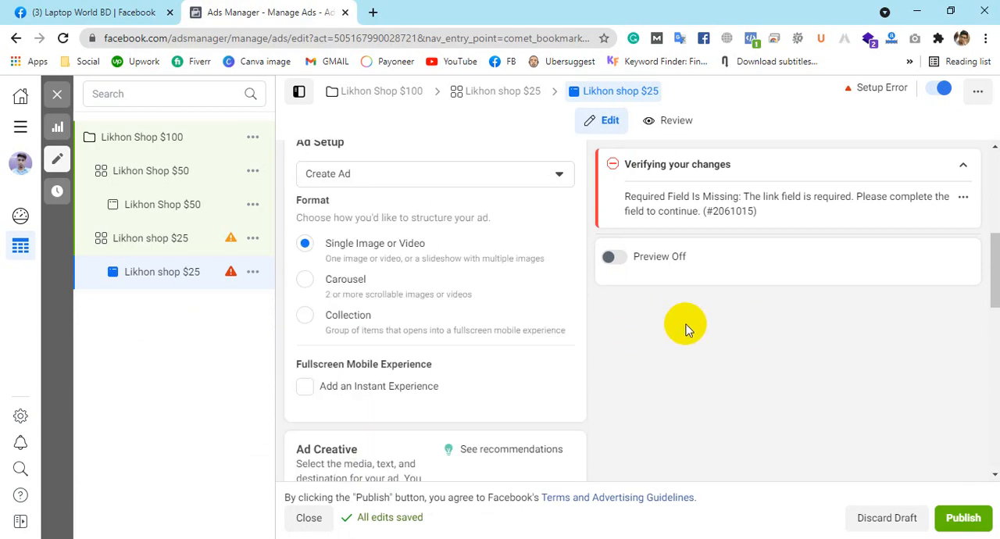
{"action": "scroll", "coordinate": [685, 328], "scroll_direction": "up", "scroll_amount": 4}
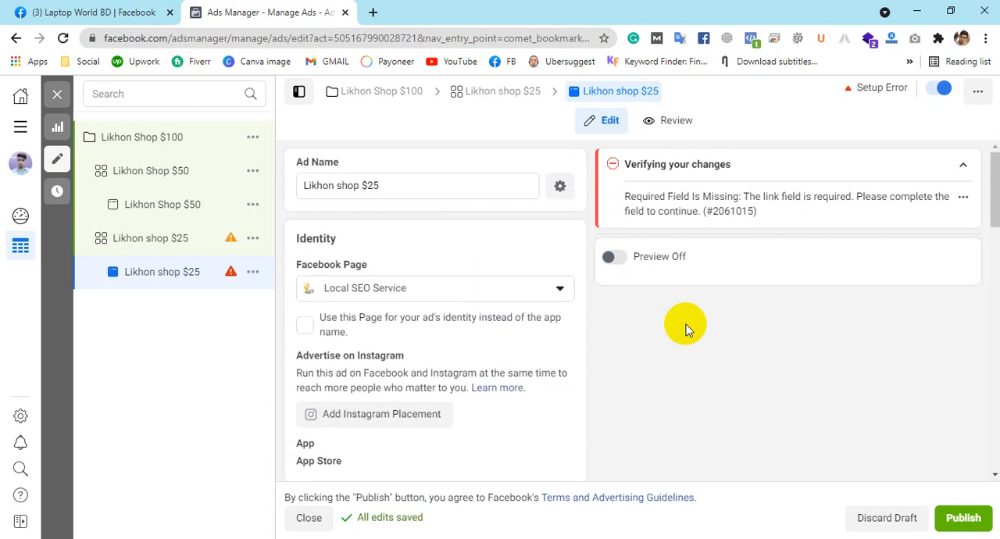
{"action": "scroll", "coordinate": [684, 328], "scroll_direction": "down", "scroll_amount": 2}
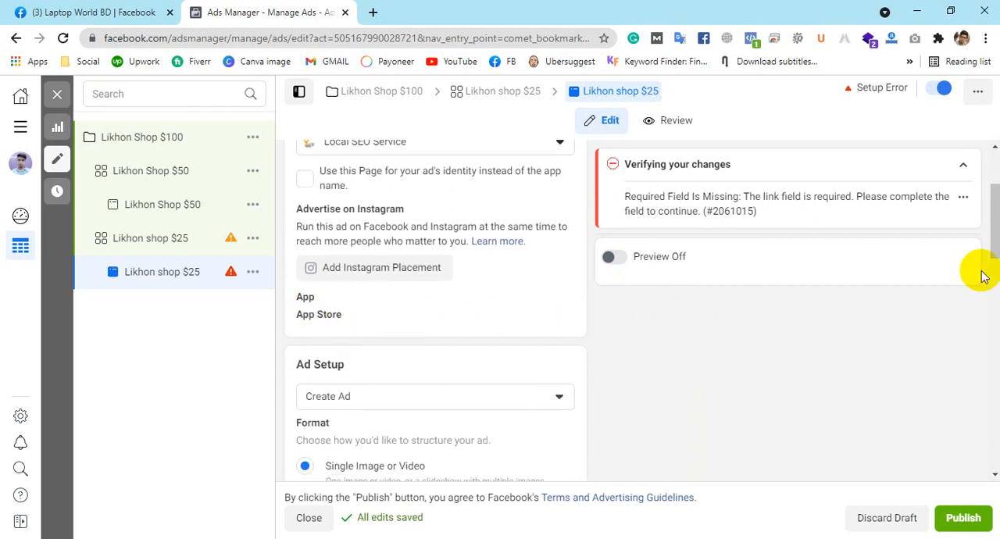
{"action": "scroll", "coordinate": [810, 338], "scroll_direction": "down", "scroll_amount": 2}
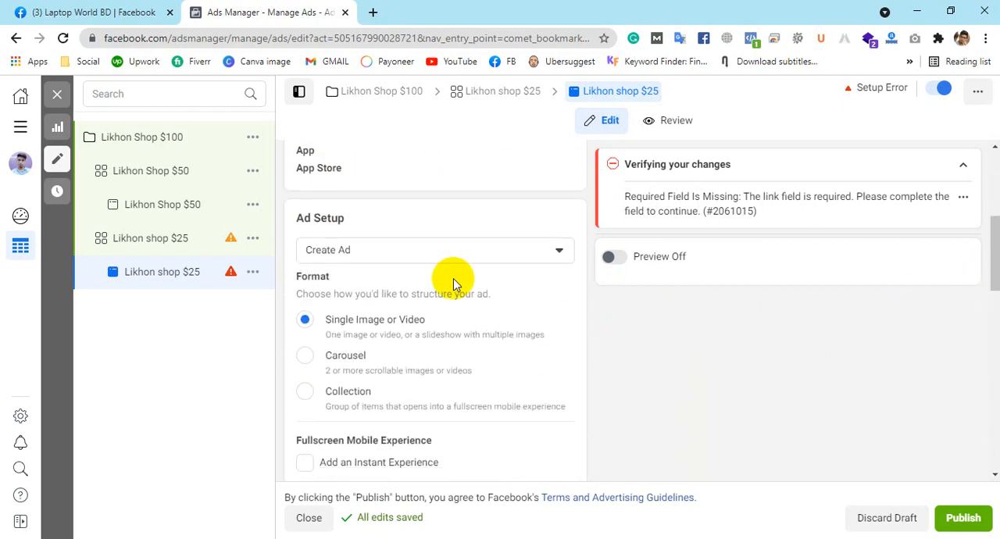
{"action": "left_click", "coordinate": [468, 258]}
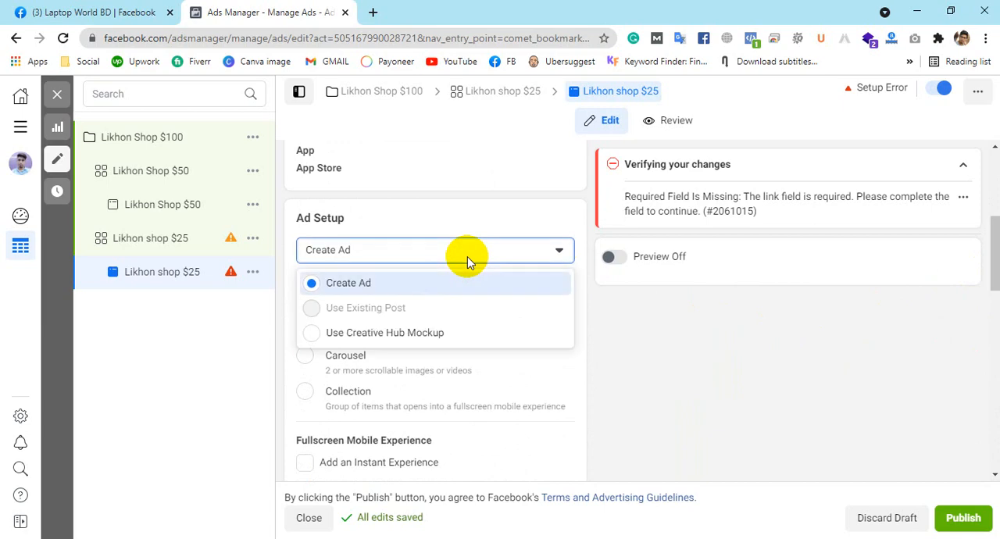
{"action": "left_click", "coordinate": [467, 256]}
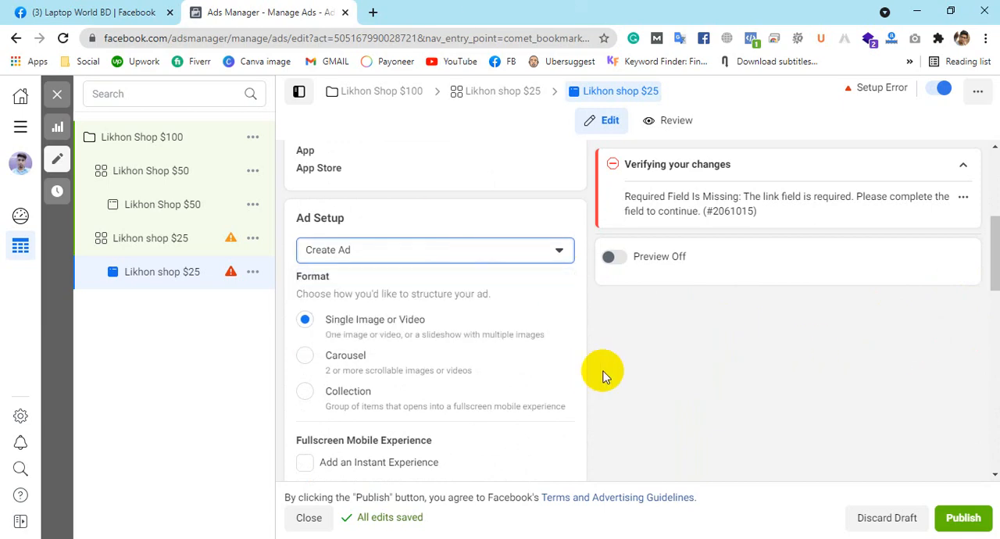
Step: Choose the 512 × 250 red-and-white Bongo image from the account images as the ad's media
{"action": "scroll", "coordinate": [621, 368], "scroll_direction": "down", "scroll_amount": 1}
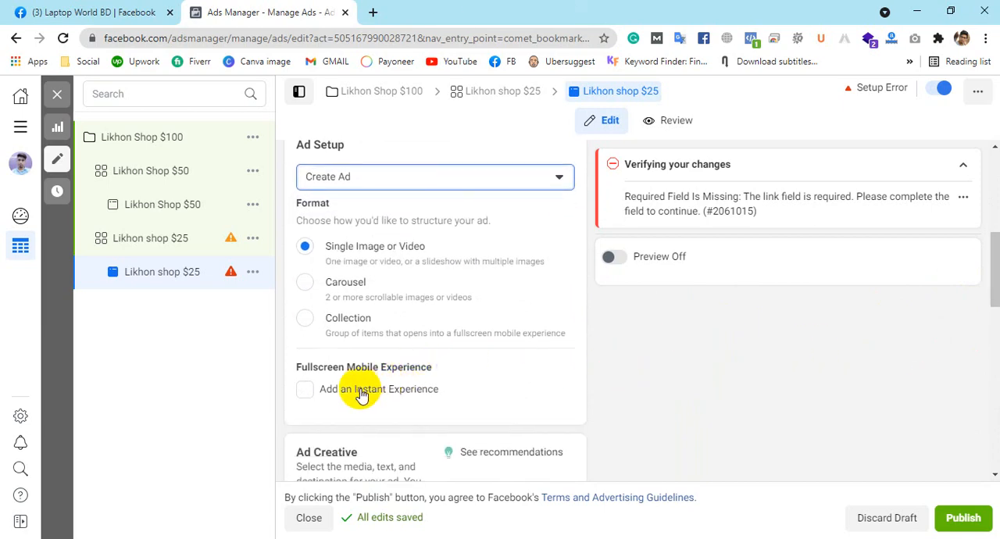
{"action": "scroll", "coordinate": [544, 318], "scroll_direction": "down", "scroll_amount": 2}
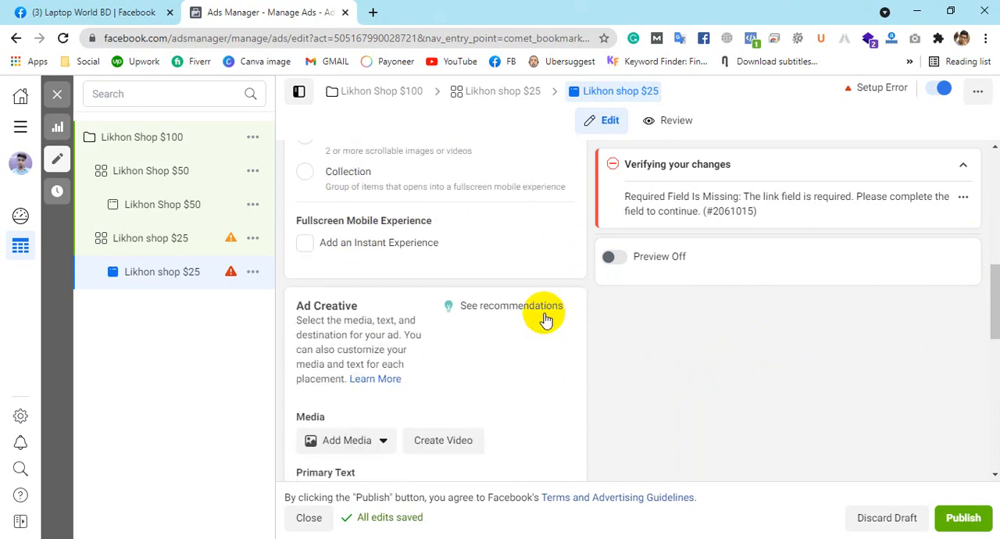
{"action": "scroll", "coordinate": [353, 440], "scroll_direction": "down", "scroll_amount": 1}
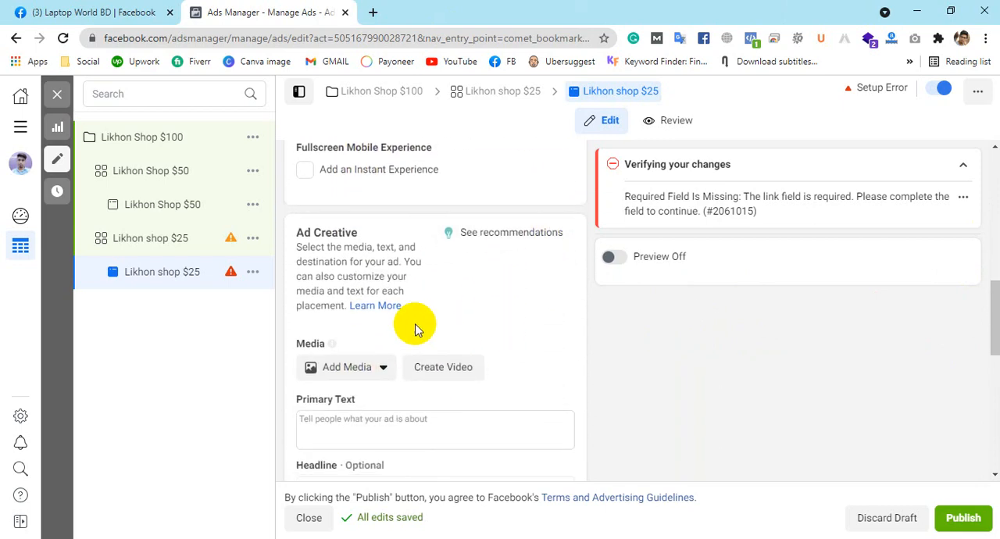
{"action": "left_click", "coordinate": [363, 374]}
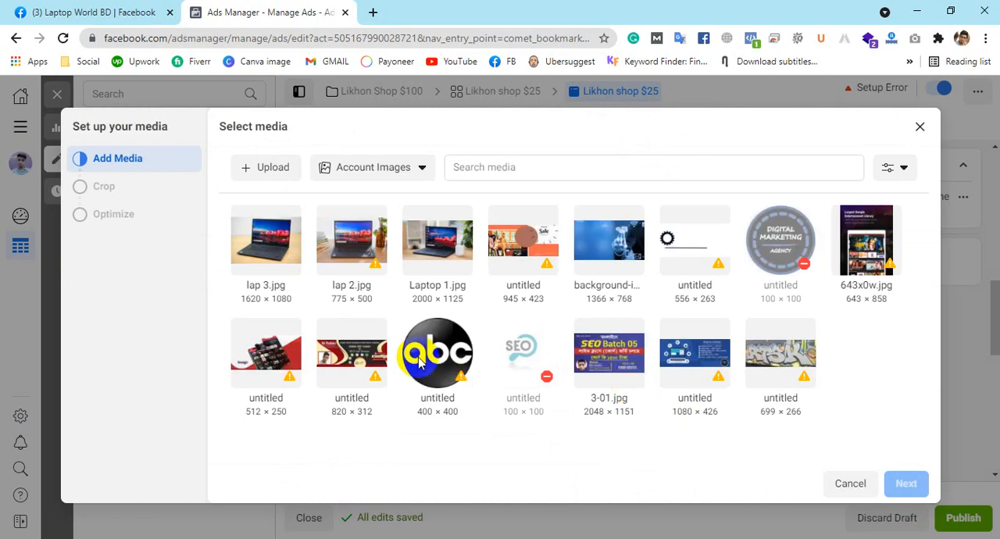
{"action": "left_click", "coordinate": [238, 257]}
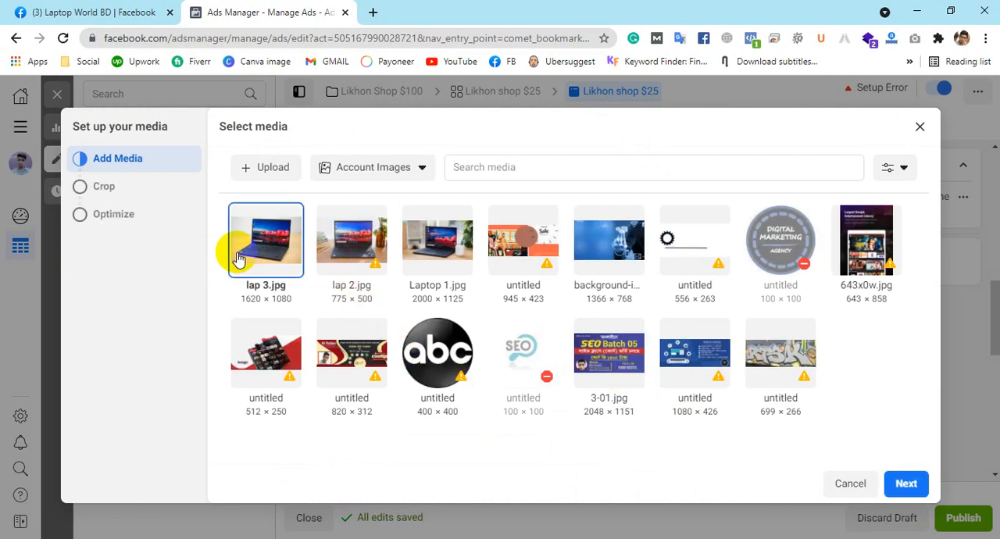
{"action": "left_click", "coordinate": [273, 364]}
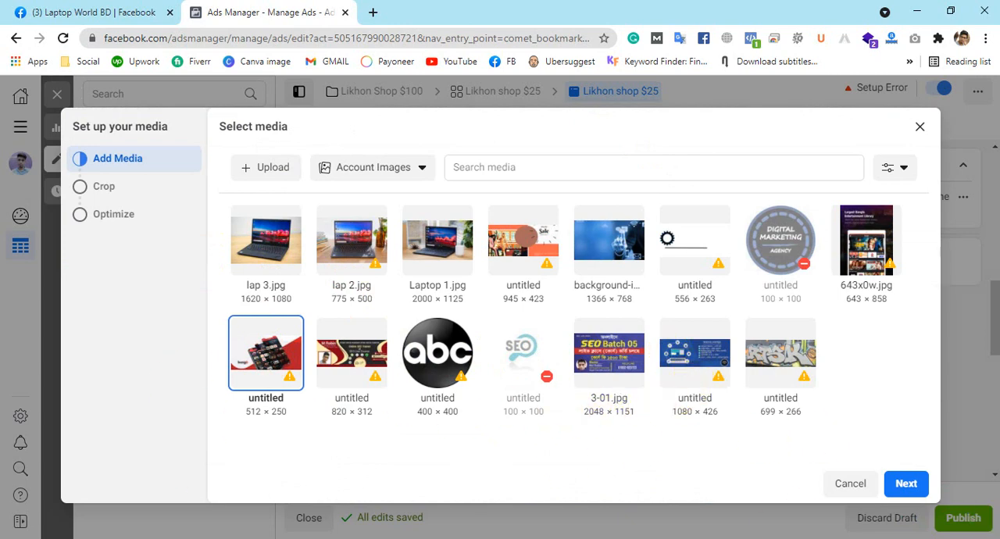
{"action": "left_click", "coordinate": [899, 488]}
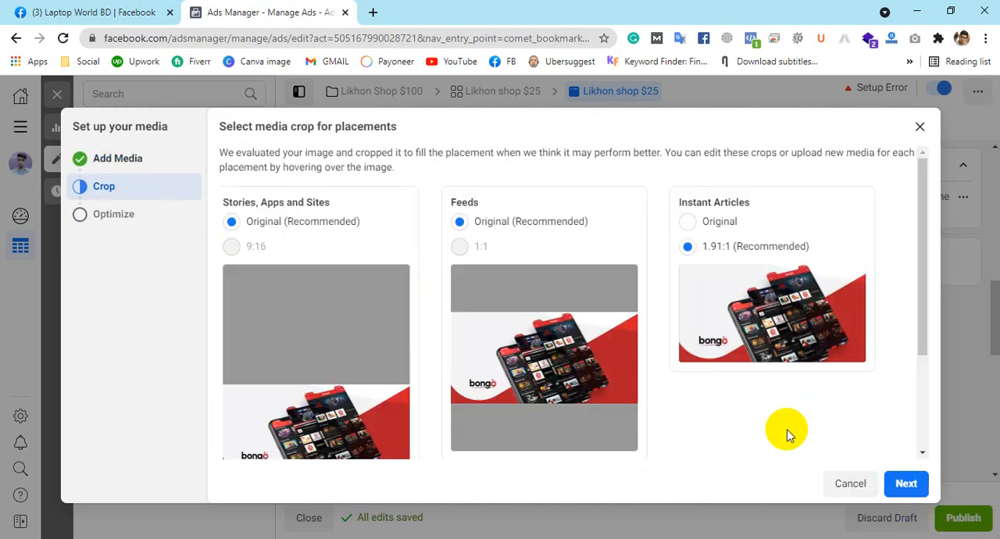
Step: Review the image crops for all placement groups and accept the recommended ones: Original for Stories and Feeds, 1.91:1 for Instant Articles
{"action": "mouse_move", "coordinate": [468, 380]}
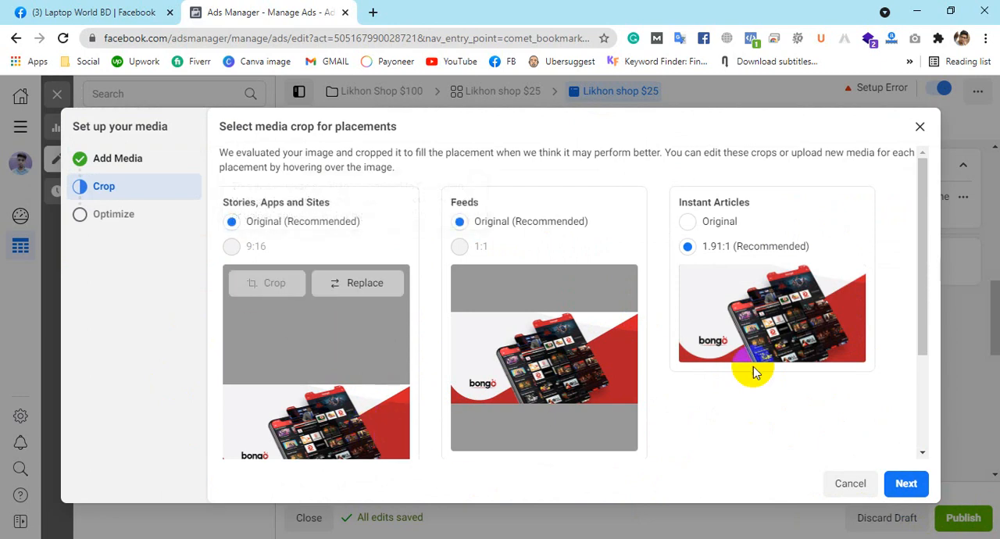
{"action": "scroll", "coordinate": [390, 380], "scroll_direction": "down", "scroll_amount": 2}
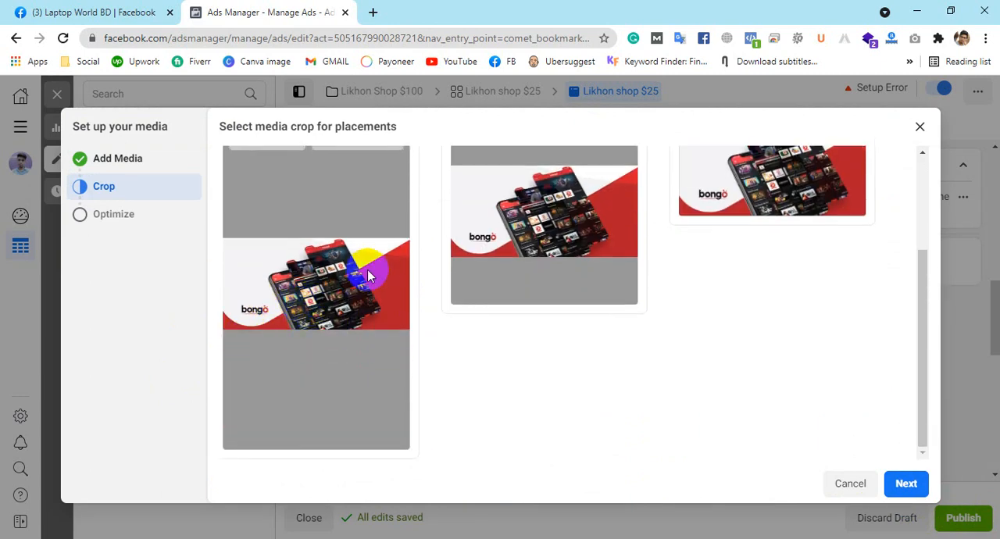
{"action": "scroll", "coordinate": [919, 236], "scroll_direction": "up", "scroll_amount": 1}
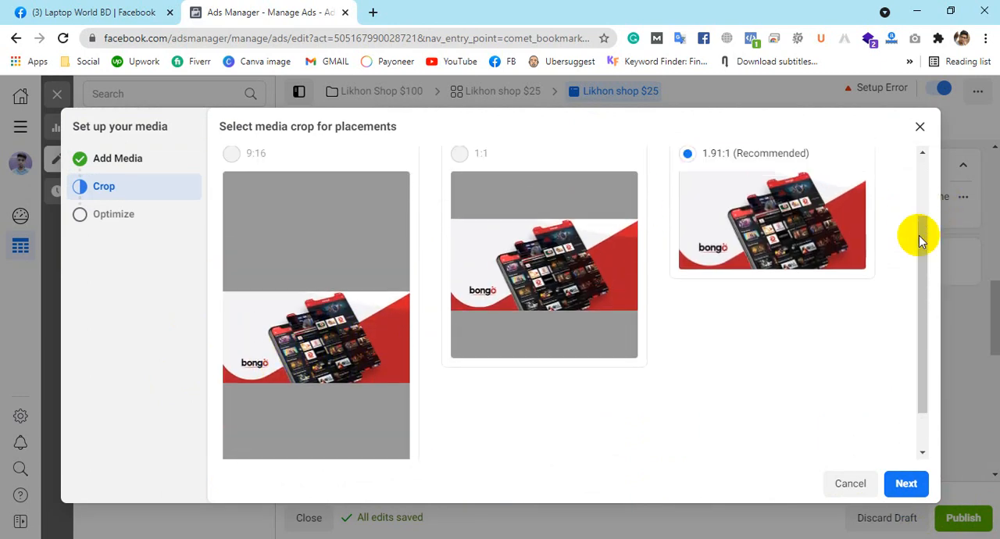
{"action": "scroll", "coordinate": [918, 235], "scroll_direction": "down", "scroll_amount": 1}
{"action": "left_click", "coordinate": [906, 484]}
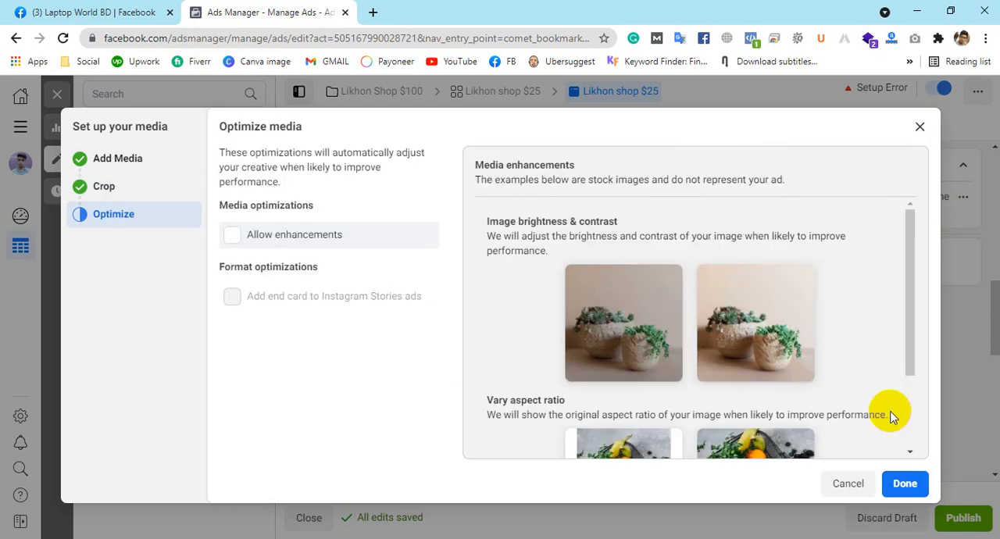
Step: Allow media enhancements for the image and finish the media setup
{"action": "scroll", "coordinate": [692, 346], "scroll_direction": "down", "scroll_amount": 2}
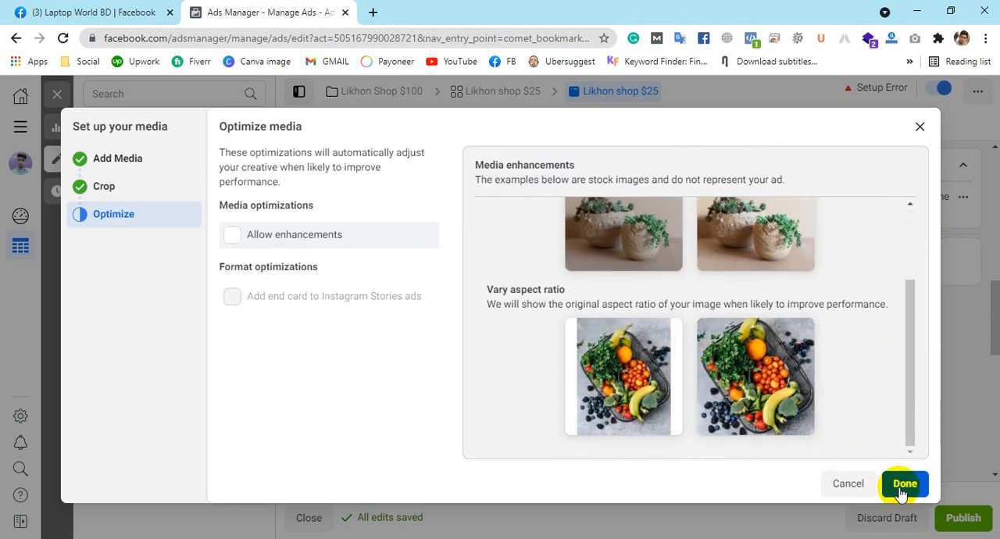
{"action": "left_click", "coordinate": [232, 234]}
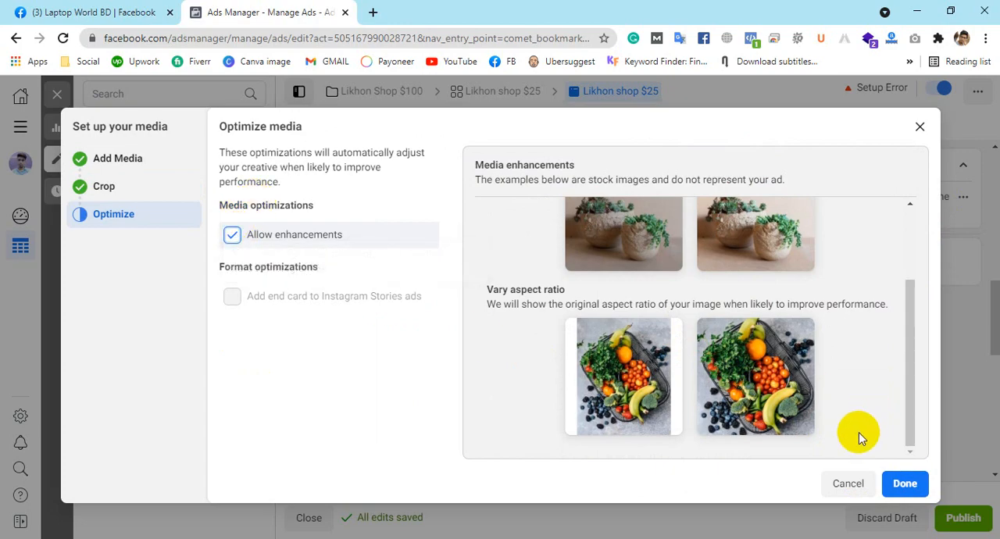
{"action": "left_click", "coordinate": [917, 488]}
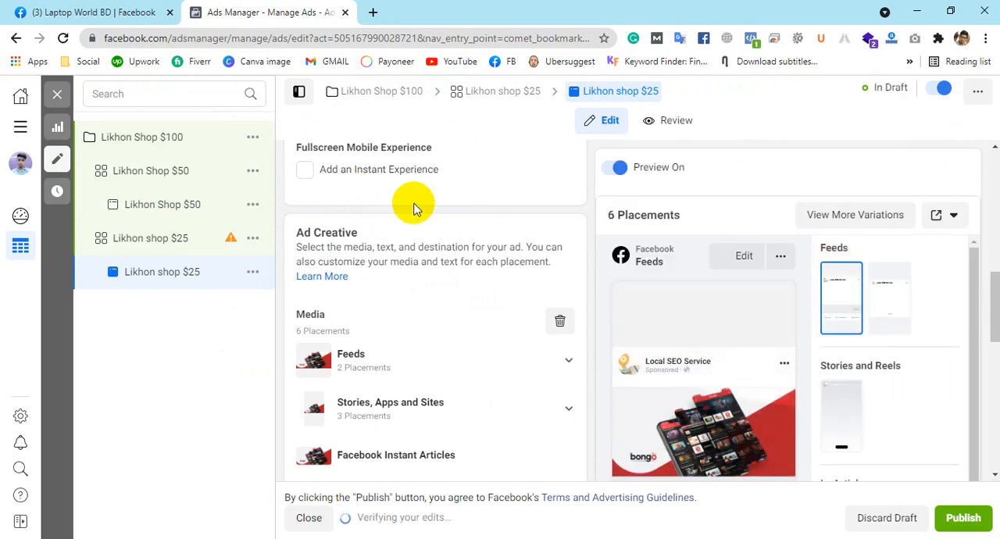
Step: Fill the ad's Primary Text with the suggested text from a previous ad that starts with "Home Delivery"
{"action": "scroll", "coordinate": [422, 328], "scroll_direction": "down", "scroll_amount": 3}
{"action": "scroll", "coordinate": [422, 234], "scroll_direction": "up", "scroll_amount": 3}
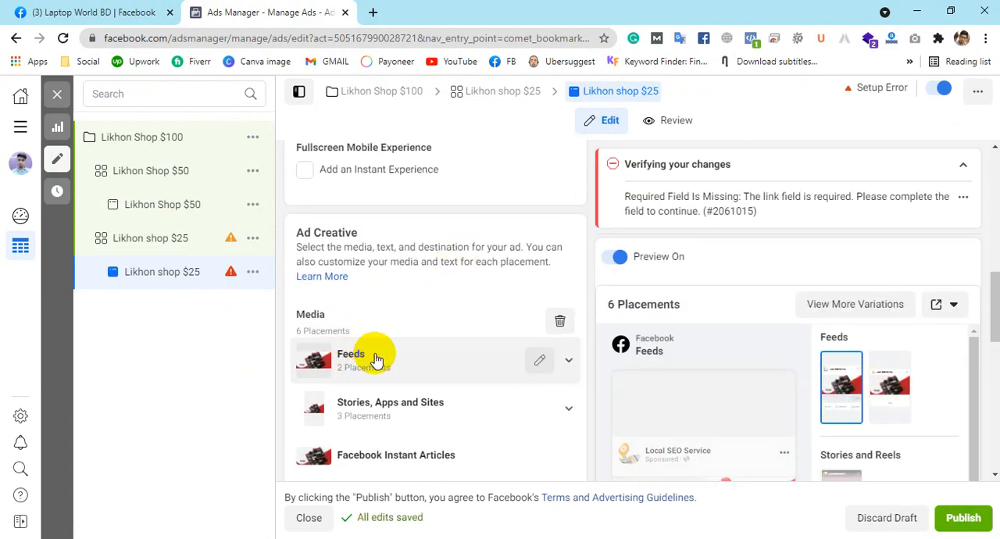
{"action": "scroll", "coordinate": [389, 324], "scroll_direction": "down", "scroll_amount": 1}
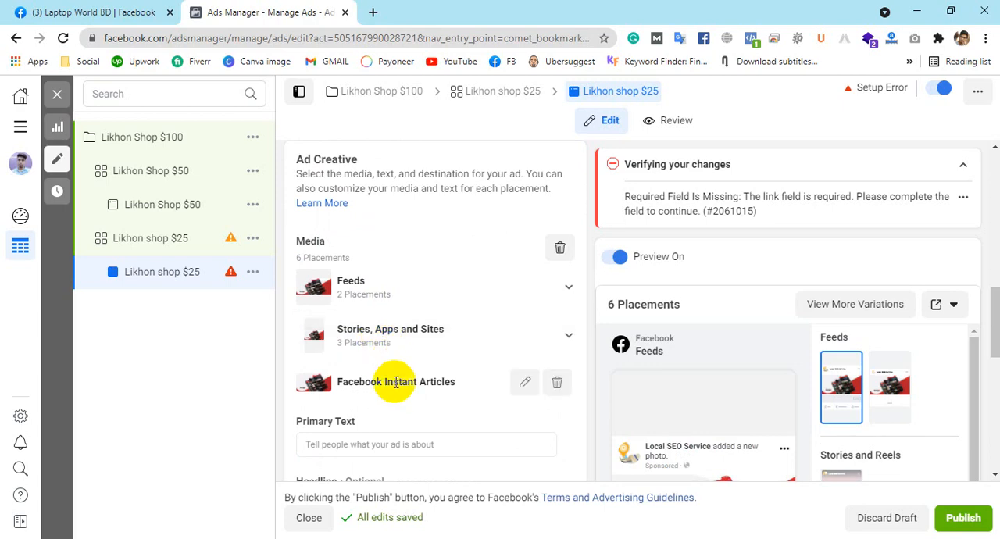
{"action": "scroll", "coordinate": [413, 336], "scroll_direction": "down", "scroll_amount": 2}
{"action": "left_click", "coordinate": [398, 295]}
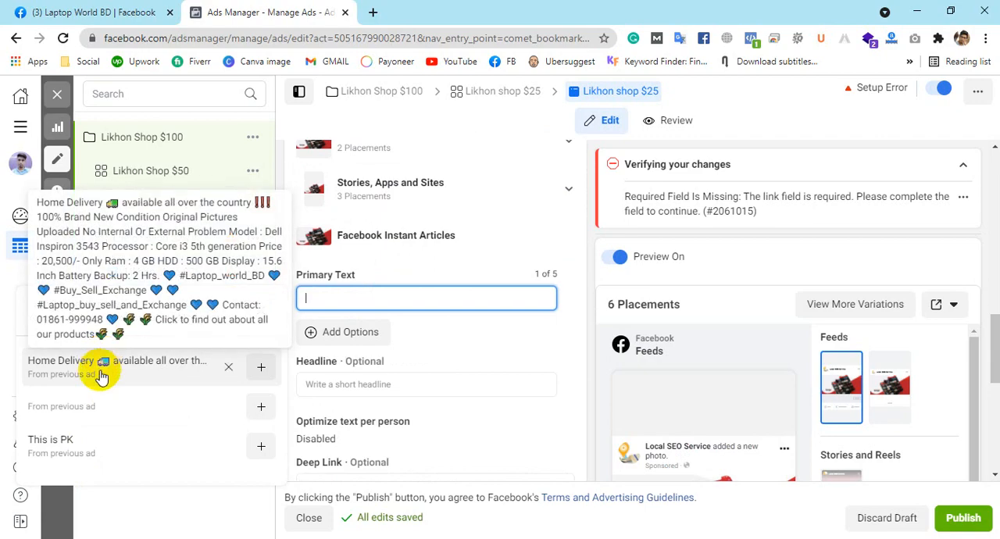
{"action": "left_click", "coordinate": [95, 377]}
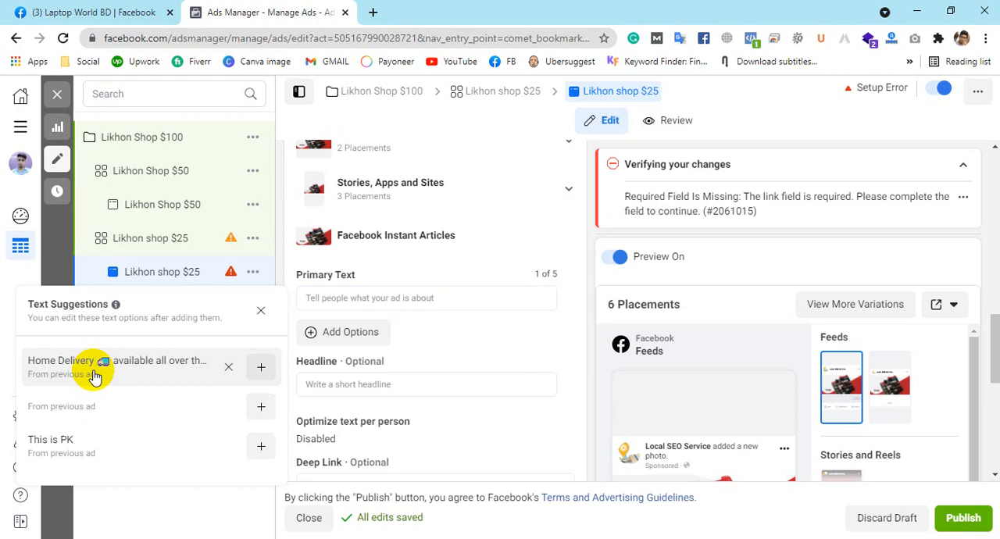
{"action": "left_click", "coordinate": [369, 299]}
{"action": "left_click", "coordinate": [261, 366]}
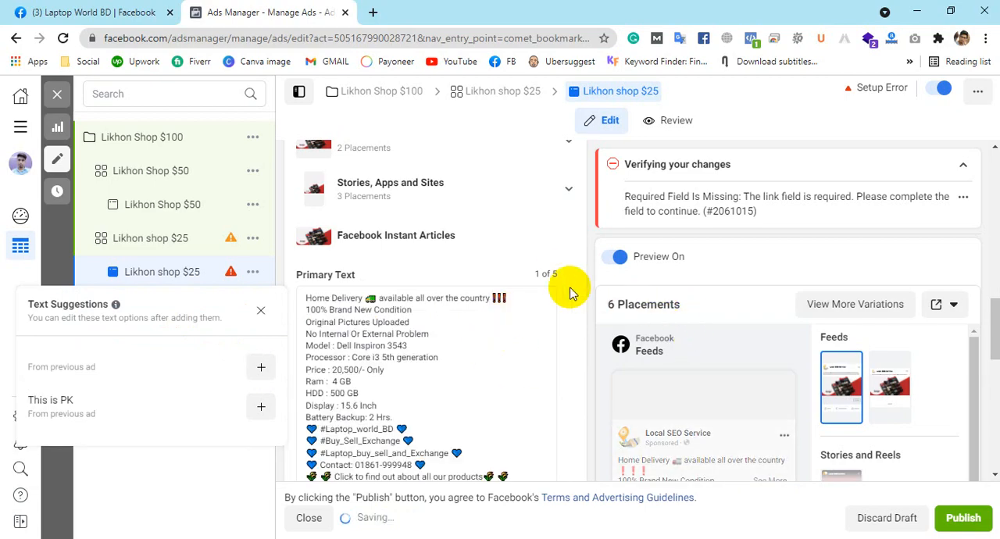
Step: Enter "Get Free Laptop With this Apps" as the ad's headline
{"action": "scroll", "coordinate": [562, 289], "scroll_direction": "down", "scroll_amount": 2}
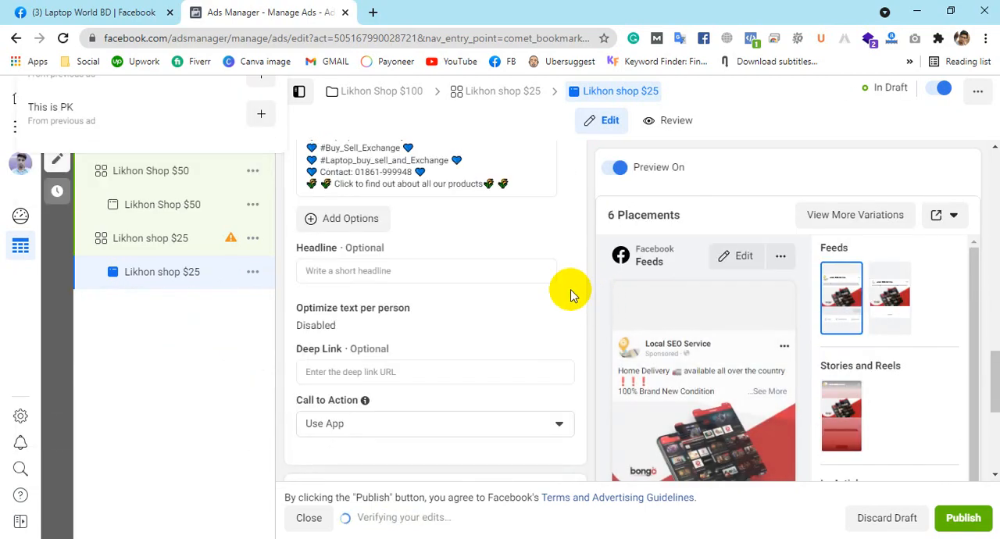
{"action": "left_click", "coordinate": [364, 273]}
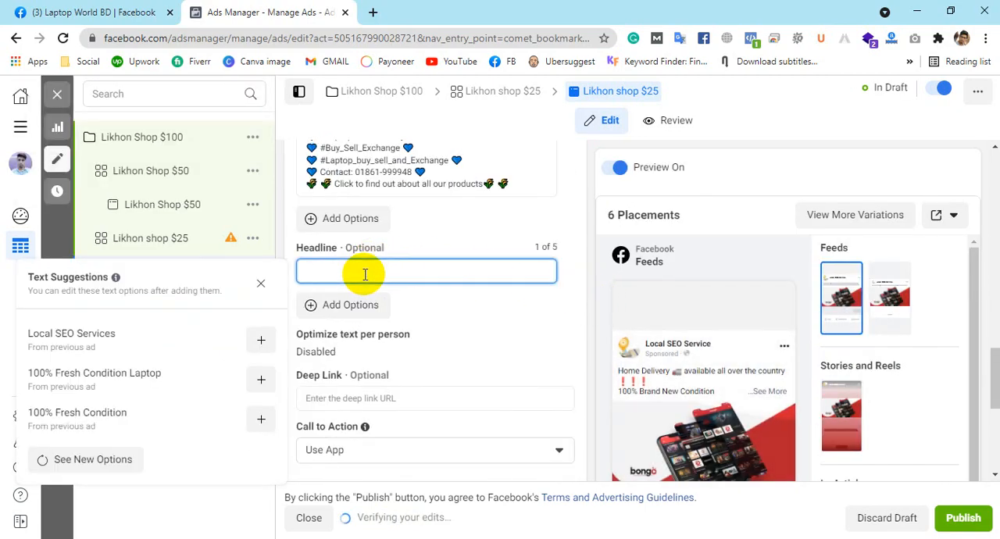
{"action": "type", "text": "Get "}
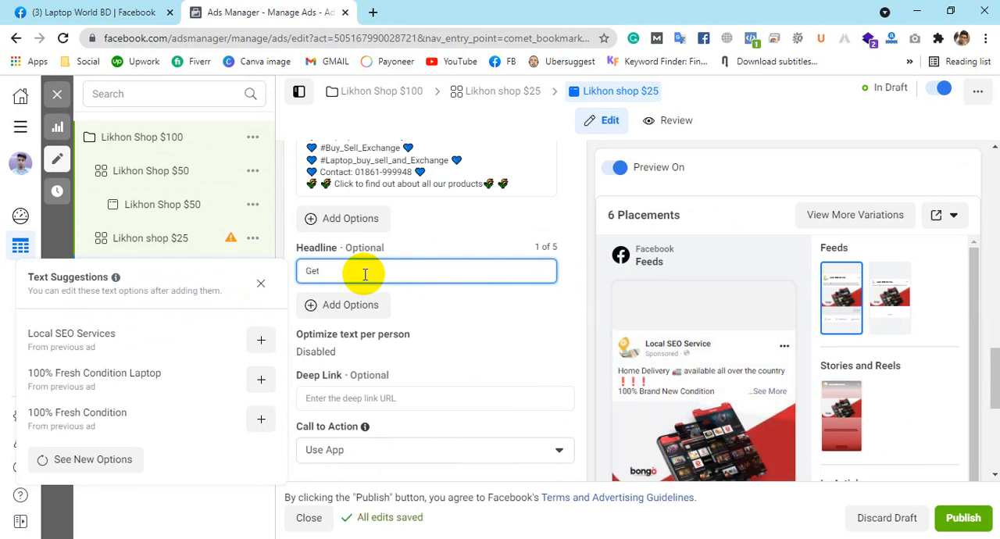
{"action": "type", "text": "Free Laptop With this Apps"}
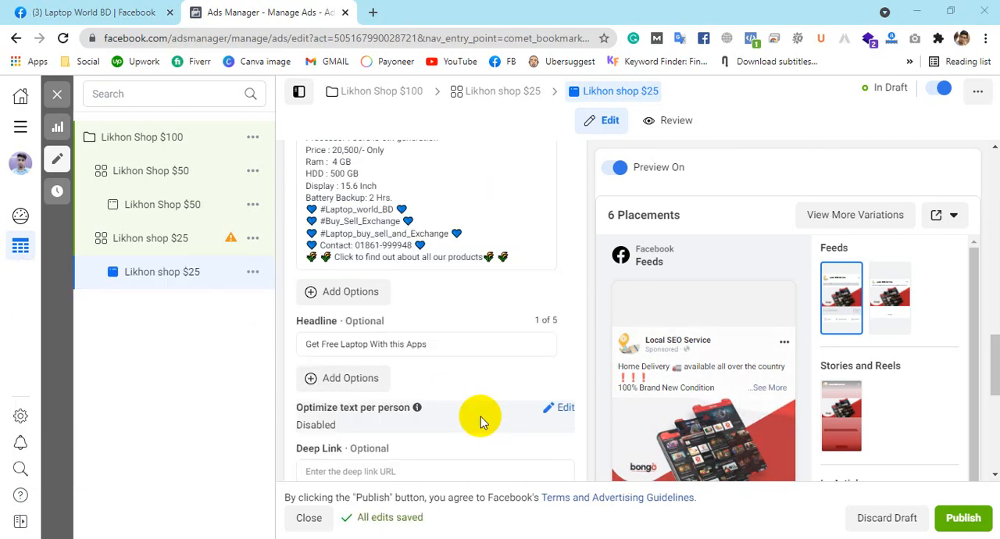
Step: Check the ad's placement previews and remaining sections down to Tracking, and open the Optimize text per person setting for editing
{"action": "scroll", "coordinate": [960, 357], "scroll_direction": "down", "scroll_amount": 2}
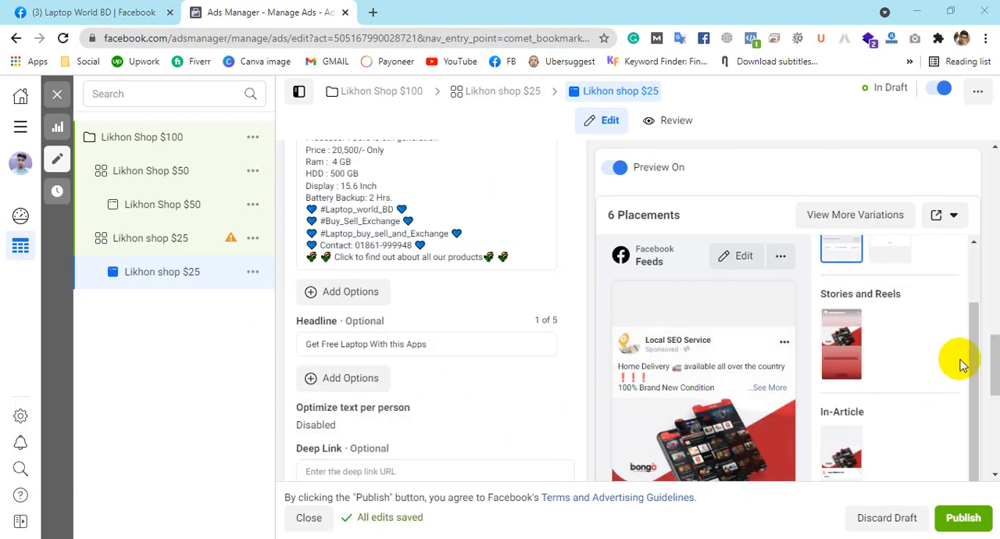
{"action": "scroll", "coordinate": [906, 372], "scroll_direction": "down", "scroll_amount": 1}
{"action": "scroll", "coordinate": [960, 379], "scroll_direction": "down", "scroll_amount": 3}
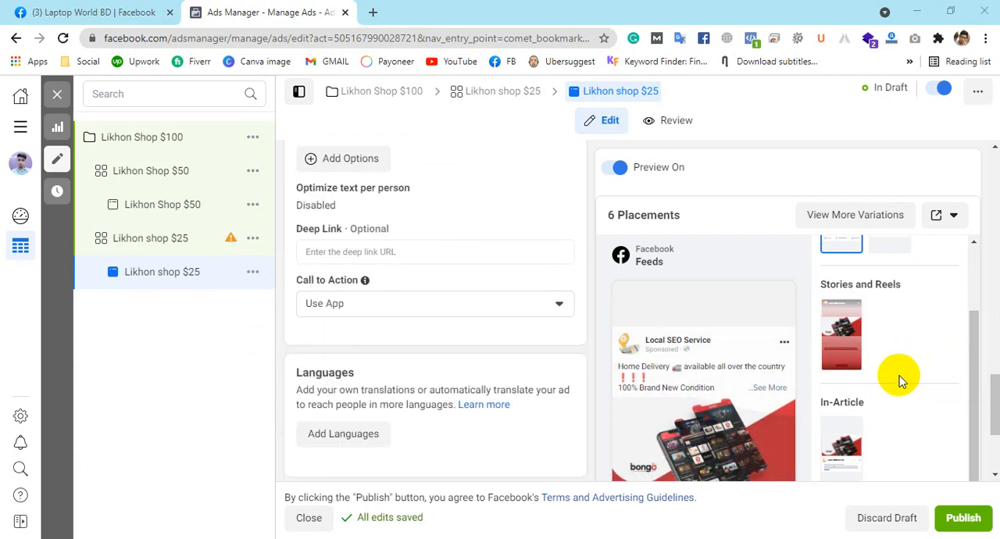
{"action": "scroll", "coordinate": [899, 375], "scroll_direction": "down", "scroll_amount": 2}
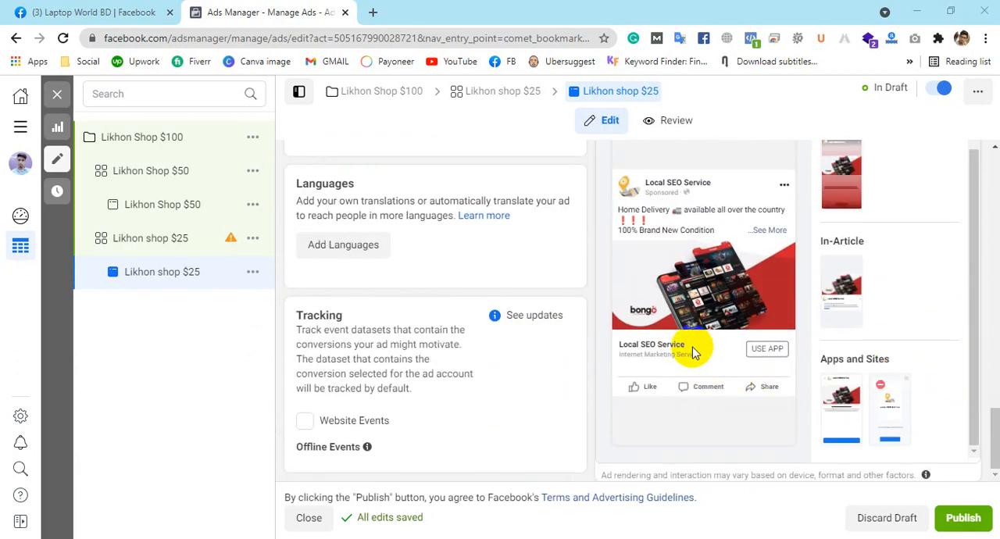
{"action": "scroll", "coordinate": [426, 334], "scroll_direction": "up", "scroll_amount": 2}
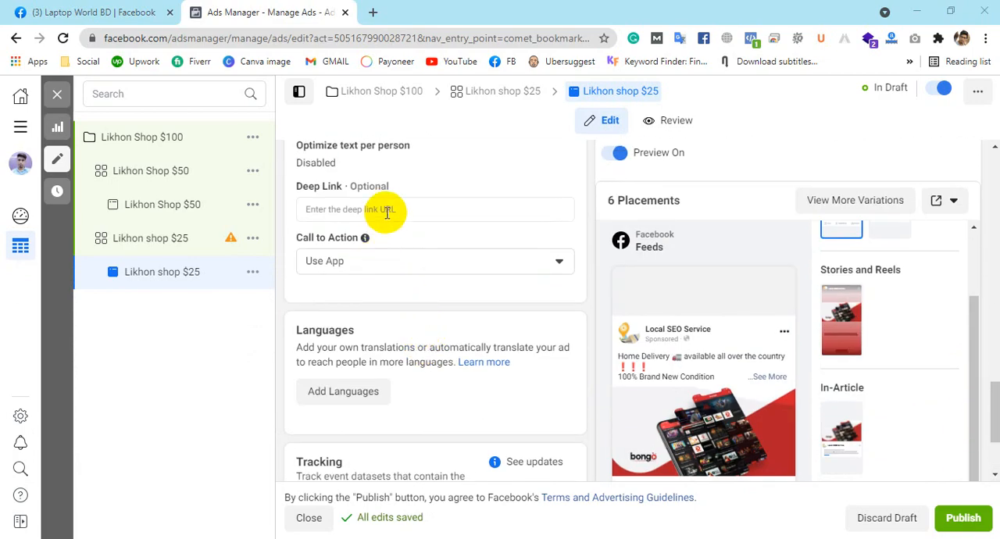
{"action": "scroll", "coordinate": [386, 212], "scroll_direction": "up", "scroll_amount": 2}
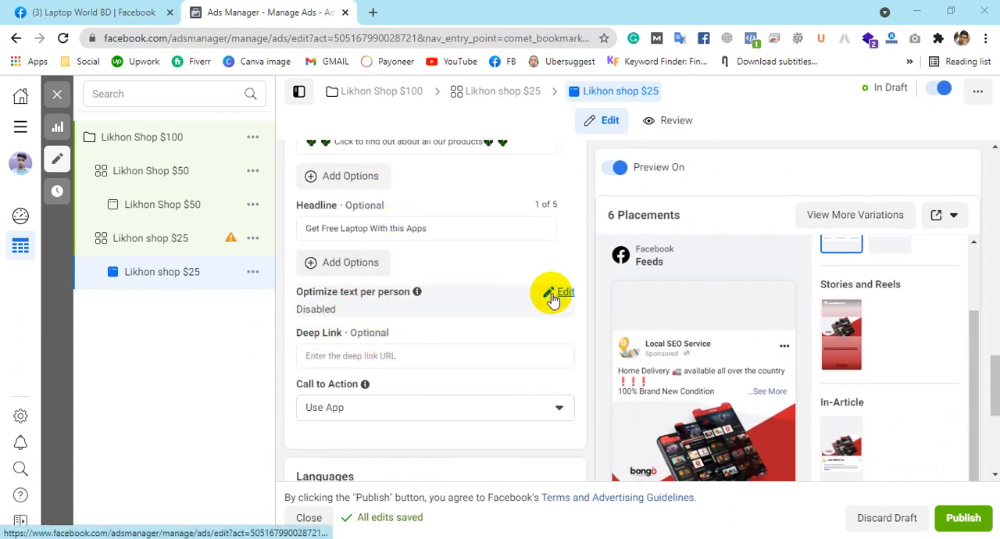
{"action": "left_click", "coordinate": [561, 292]}
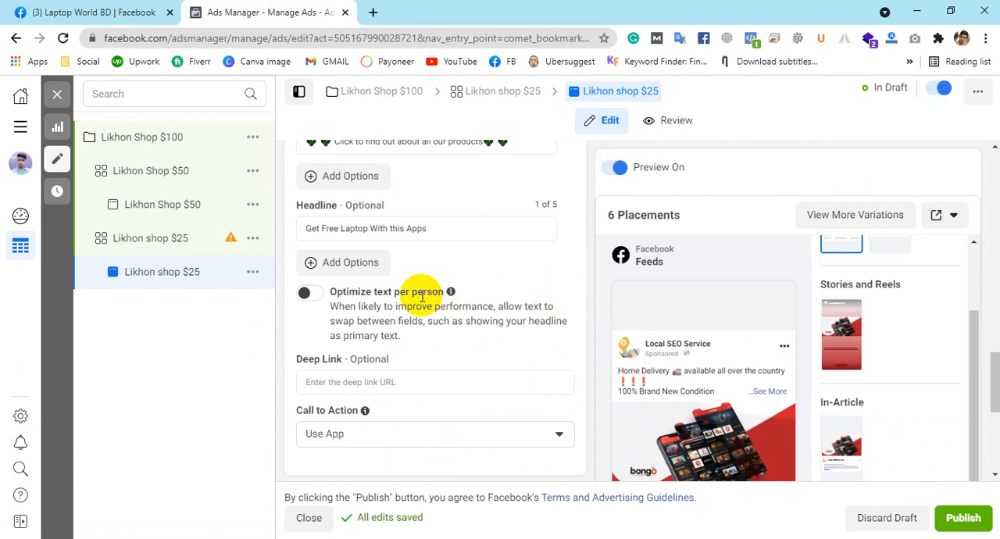
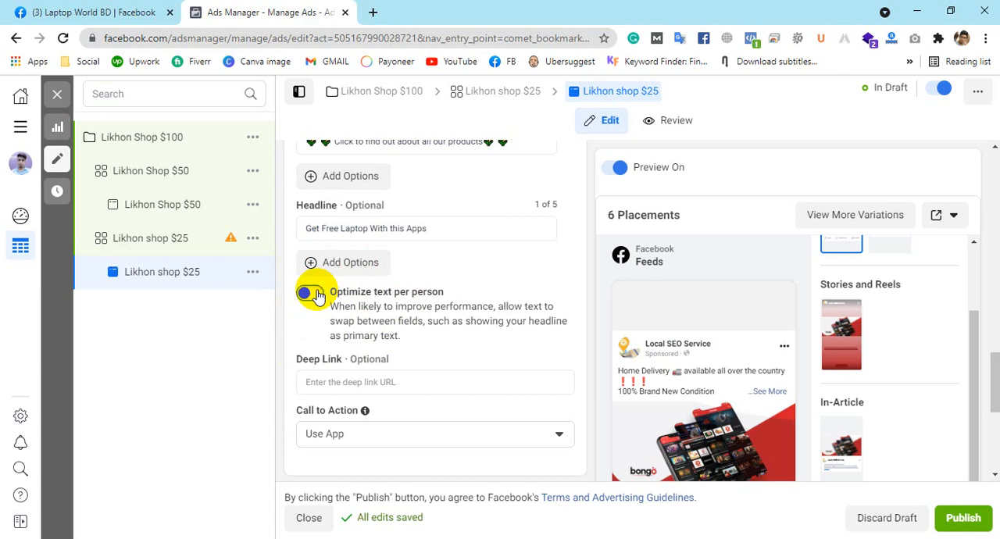
Step: Turn on Optimize text per person and add "100% Fresh Condition Laptop" and "Best Laptop Shop" as extra headline options
{"action": "left_click", "coordinate": [311, 293]}
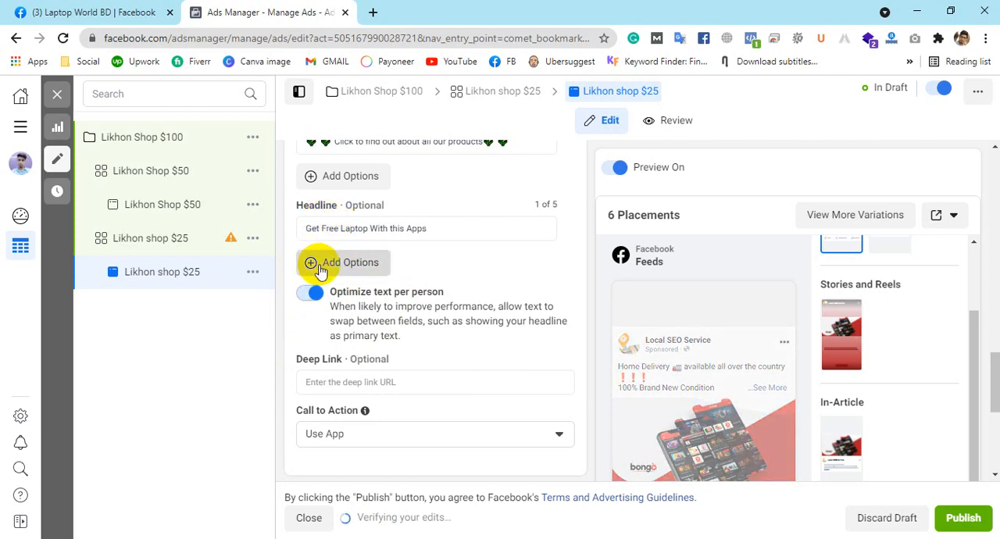
{"action": "left_click", "coordinate": [319, 265]}
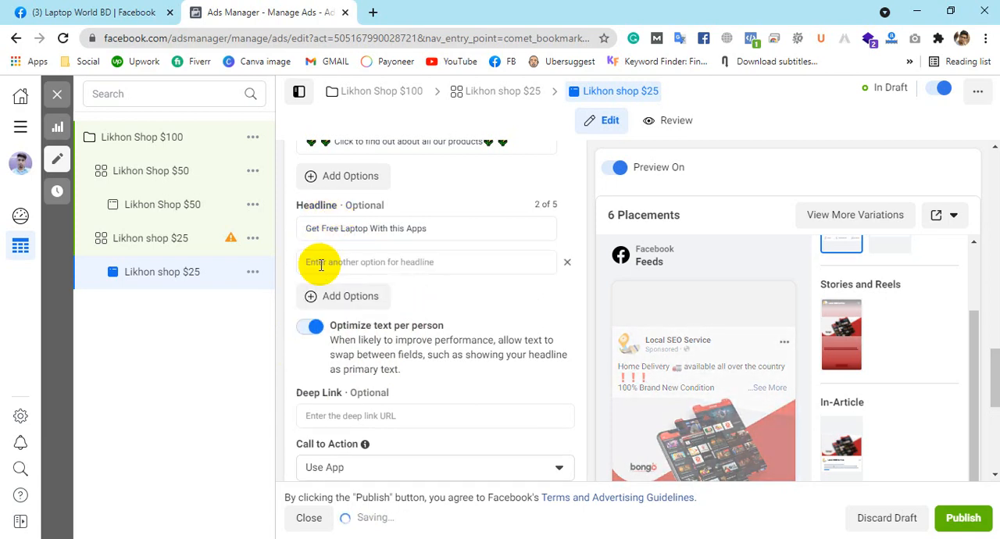
{"action": "left_click", "coordinate": [375, 261]}
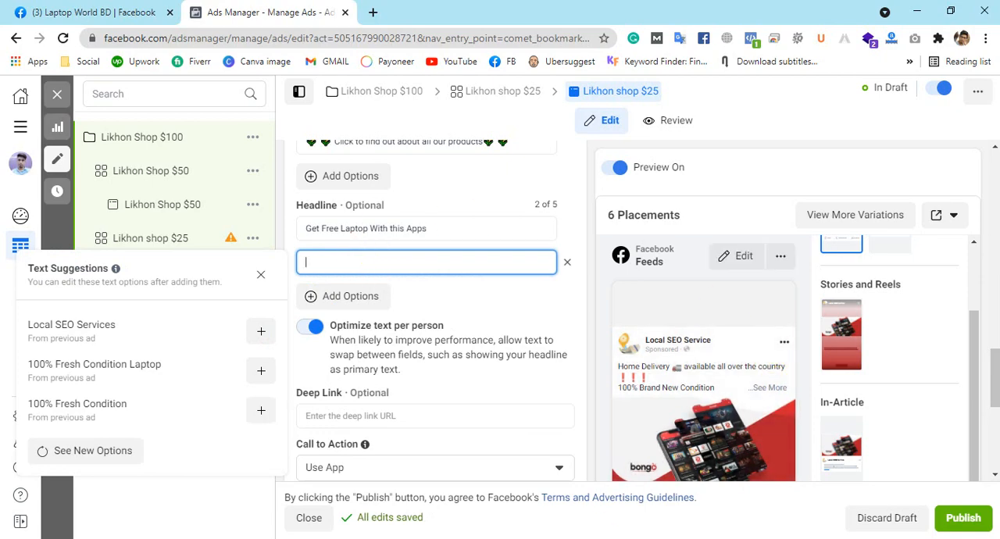
Step: Look through the available call-to-action choices and select Use App for the ad
{"action": "scroll", "coordinate": [638, 366], "scroll_direction": "down", "scroll_amount": 5}
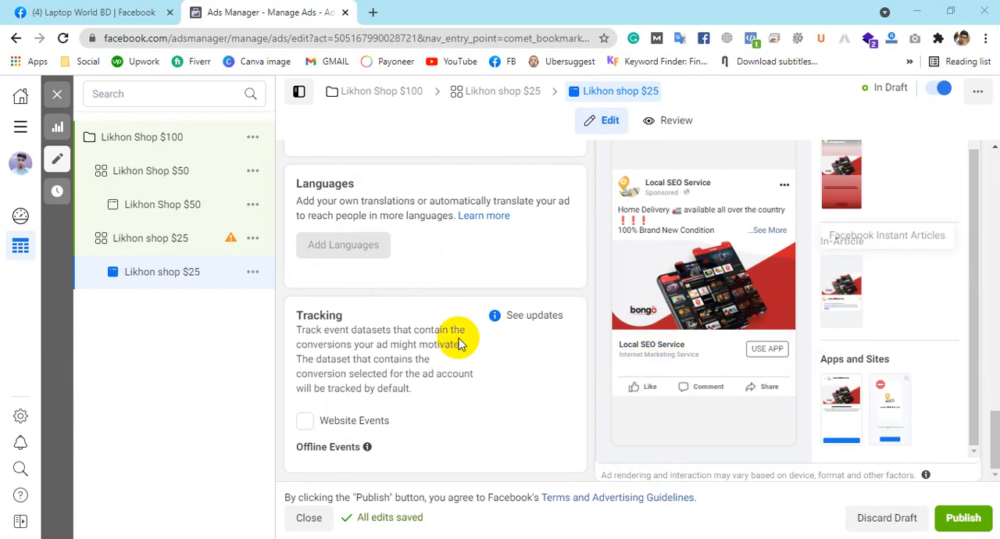
{"action": "scroll", "coordinate": [453, 331], "scroll_direction": "up", "scroll_amount": 2}
{"action": "scroll", "coordinate": [453, 331], "scroll_direction": "up", "scroll_amount": 4}
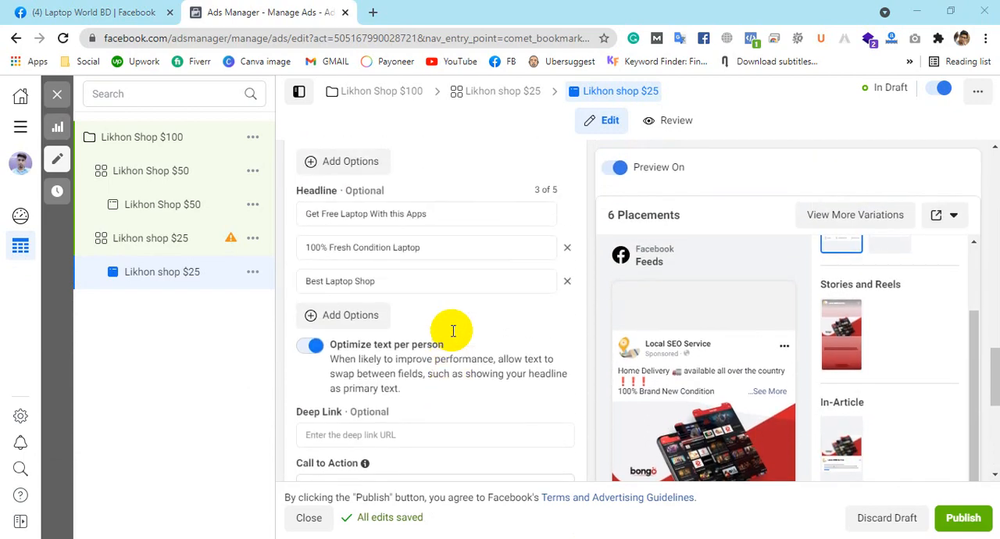
{"action": "scroll", "coordinate": [465, 289], "scroll_direction": "up", "scroll_amount": 3}
{"action": "scroll", "coordinate": [473, 284], "scroll_direction": "down", "scroll_amount": 5}
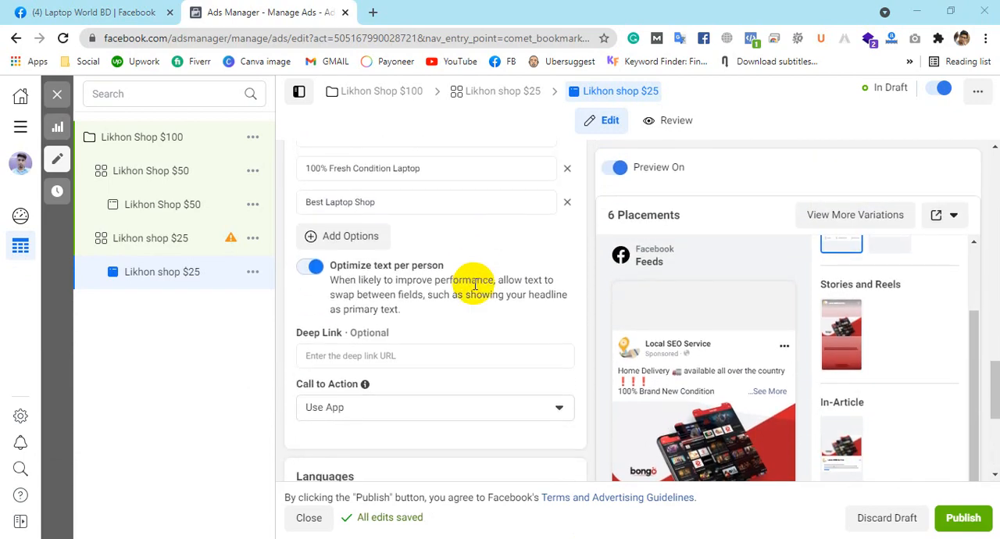
{"action": "scroll", "coordinate": [474, 284], "scroll_direction": "down", "scroll_amount": 1}
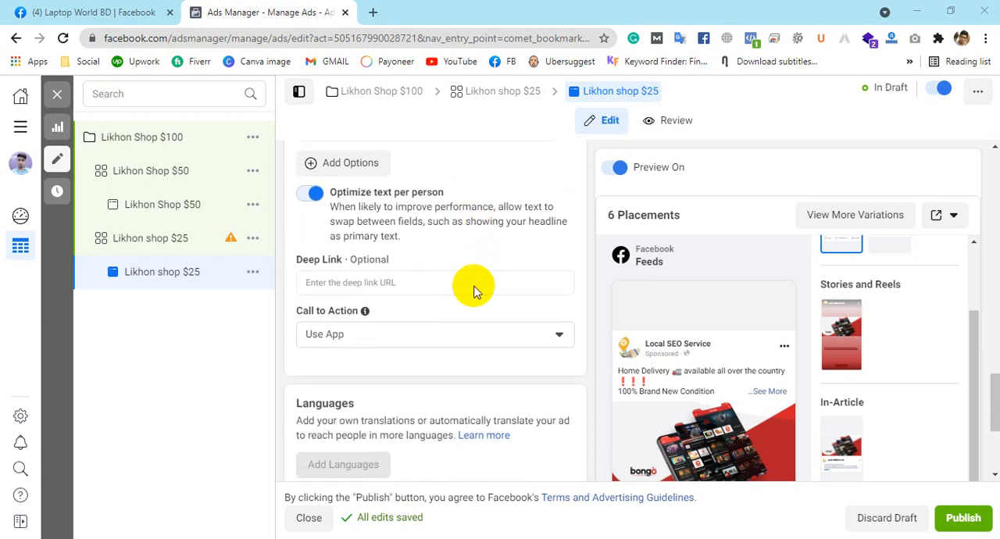
{"action": "left_click", "coordinate": [446, 335]}
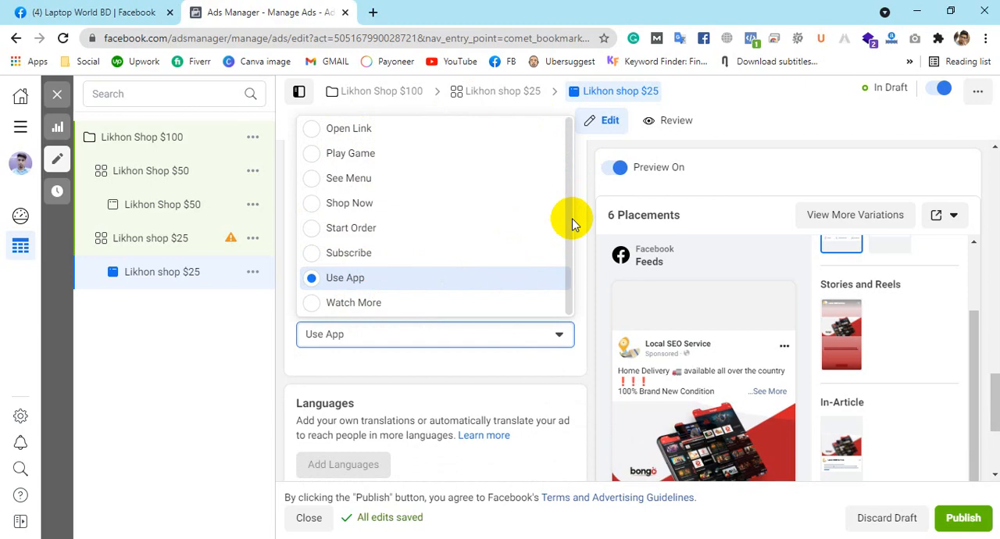
{"action": "left_click", "coordinate": [391, 275]}
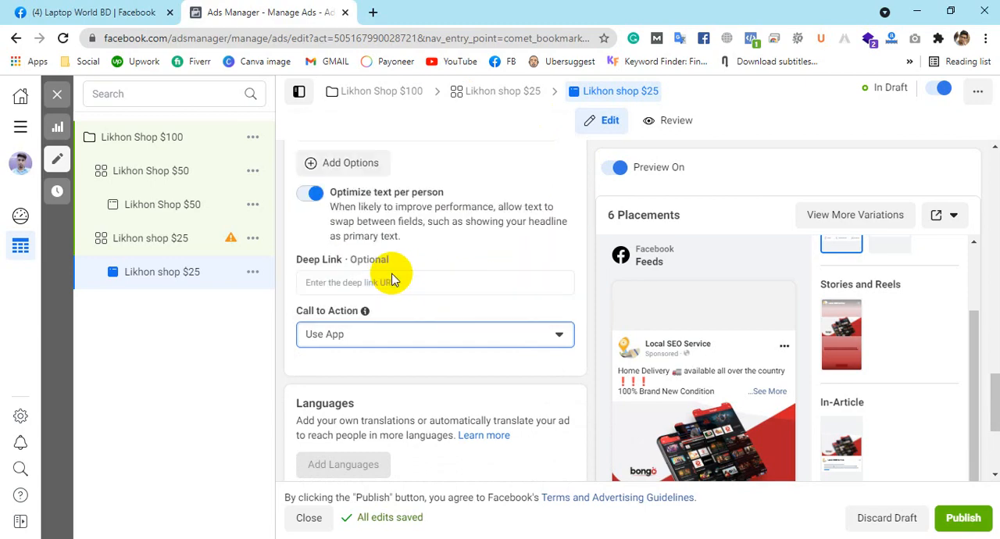
Step: Check the availability of additional languages for the ad and review its text and format settings
{"action": "scroll", "coordinate": [475, 320], "scroll_direction": "down", "scroll_amount": 3}
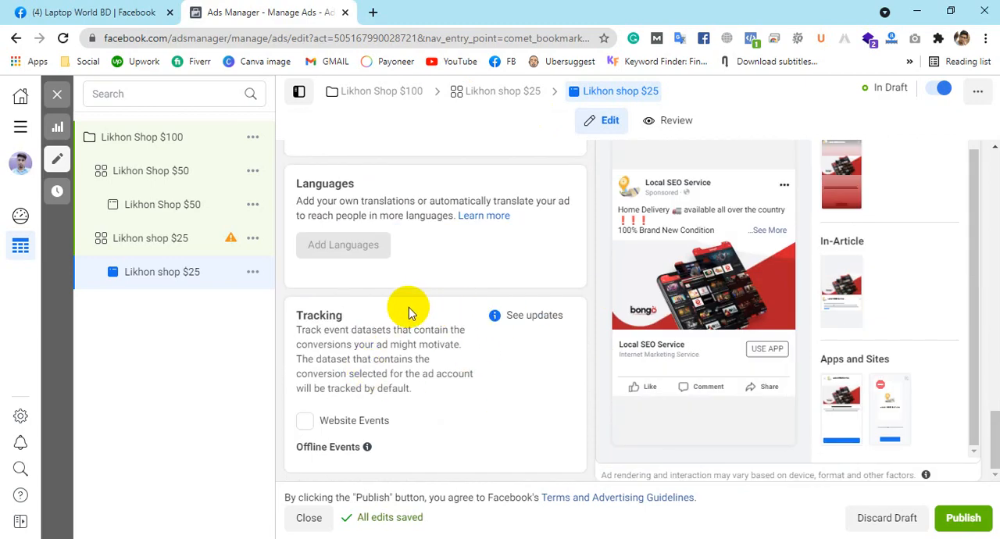
{"action": "mouse_move", "coordinate": [350, 251]}
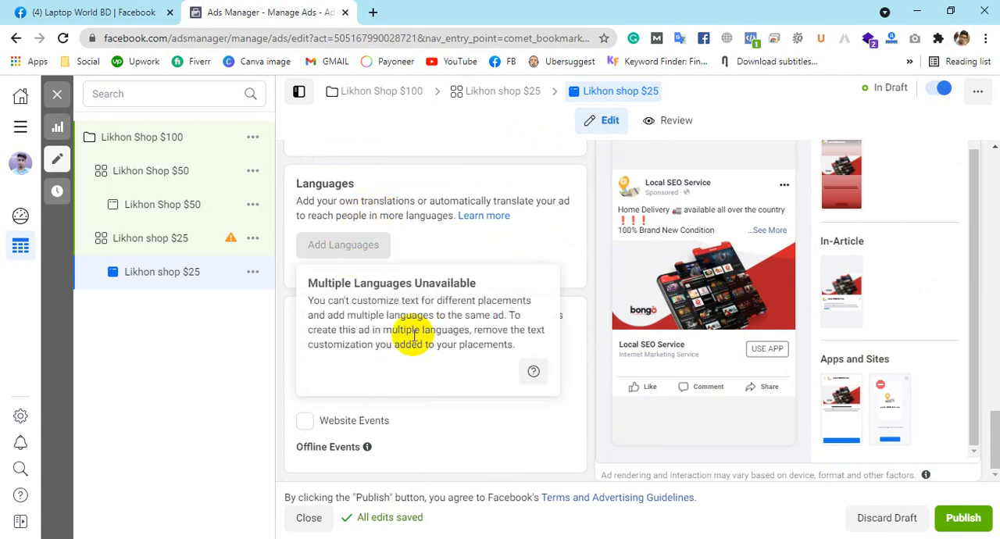
{"action": "scroll", "coordinate": [566, 410], "scroll_direction": "up", "scroll_amount": 3}
{"action": "scroll", "coordinate": [561, 409], "scroll_direction": "up", "scroll_amount": 8}
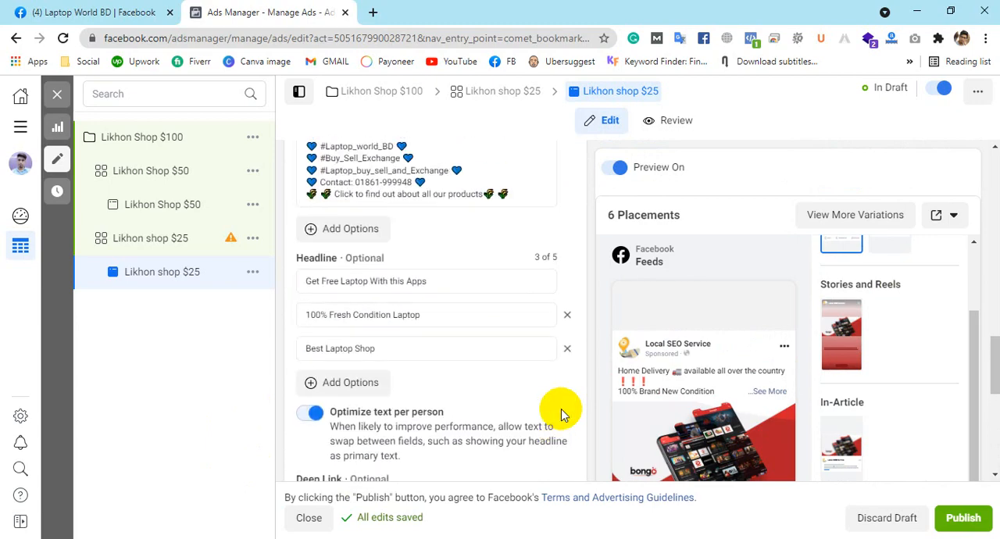
{"action": "scroll", "coordinate": [561, 408], "scroll_direction": "up", "scroll_amount": 10}
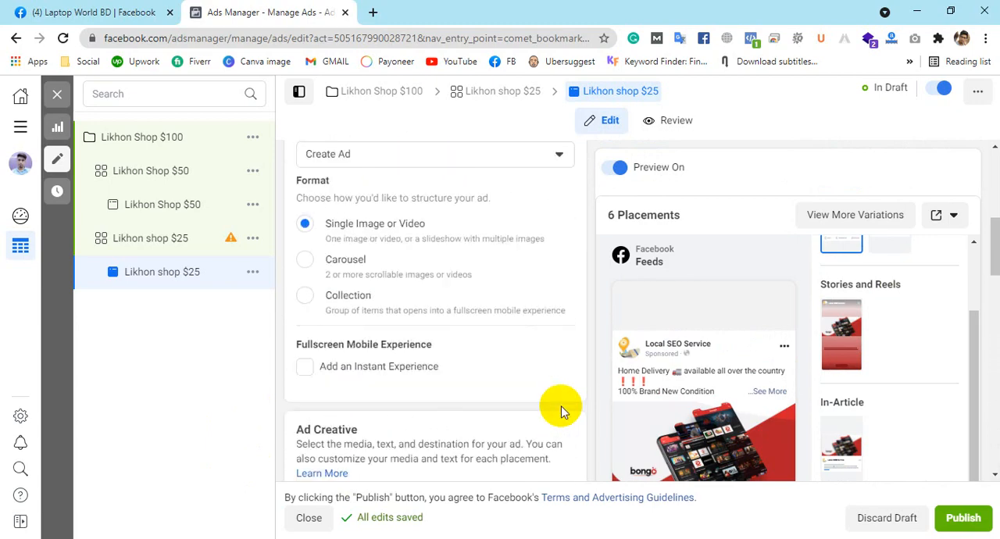